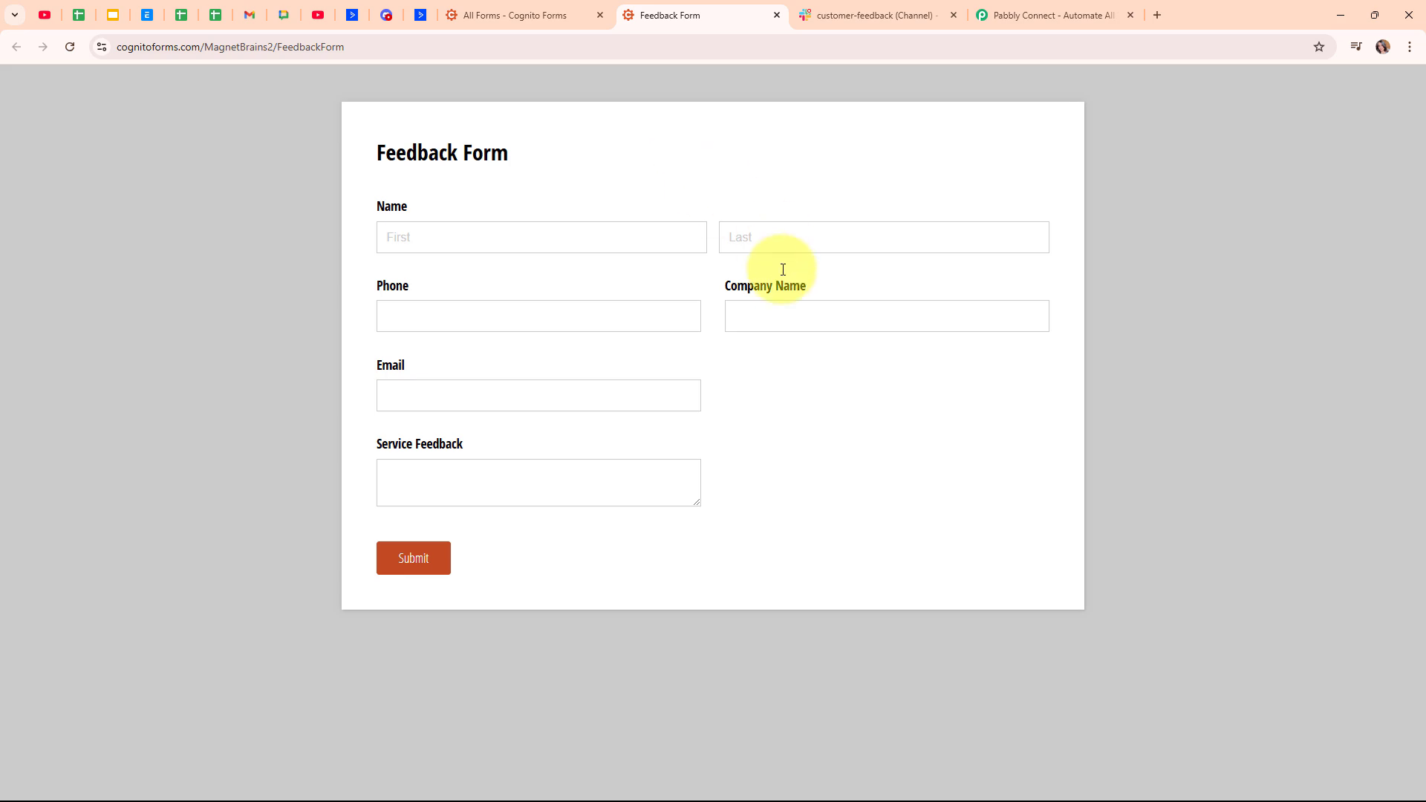
Review the New Feedback Alert in Slack's #customer-feedback channel, then go to the Pabbly Connect website
click(805, 6)
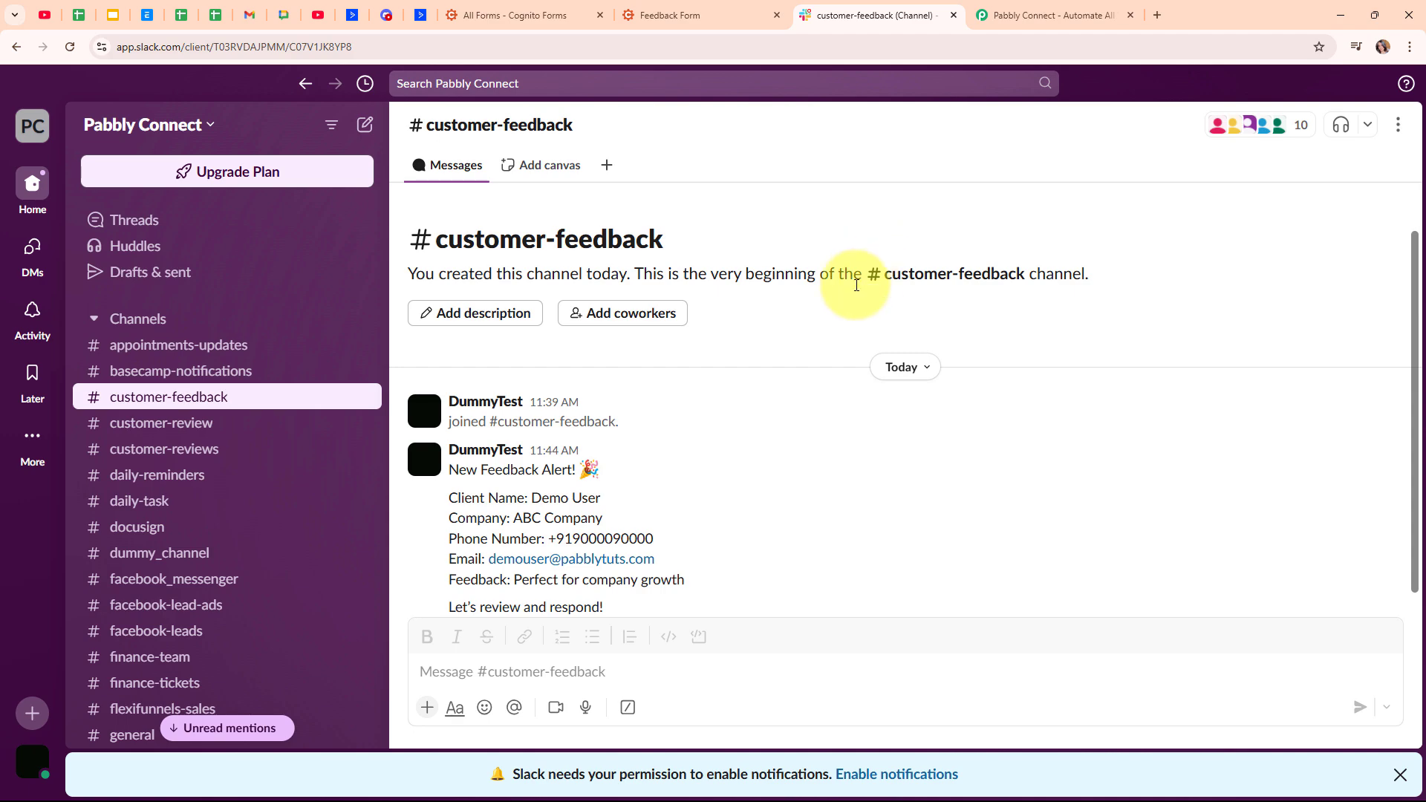
click(656, 16)
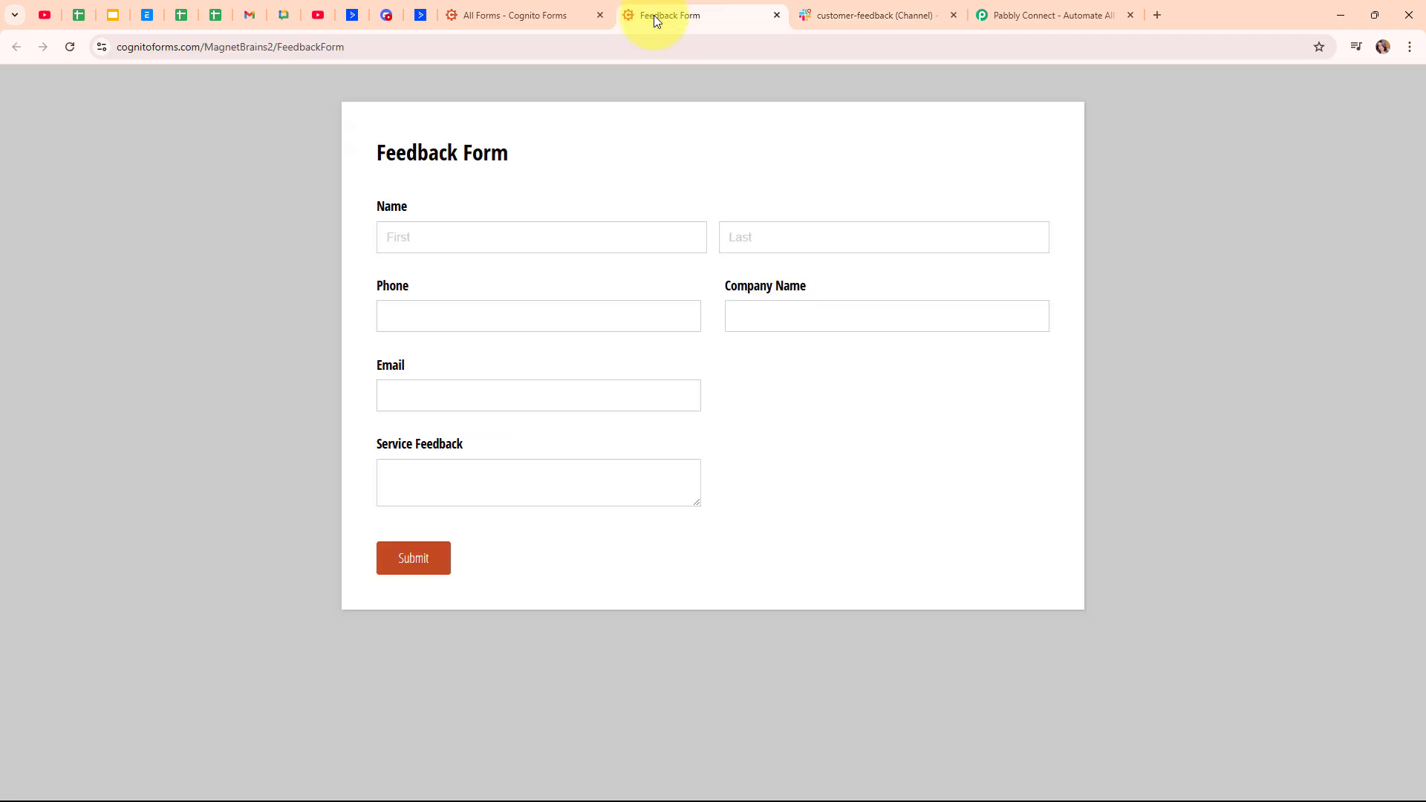
click(888, 13)
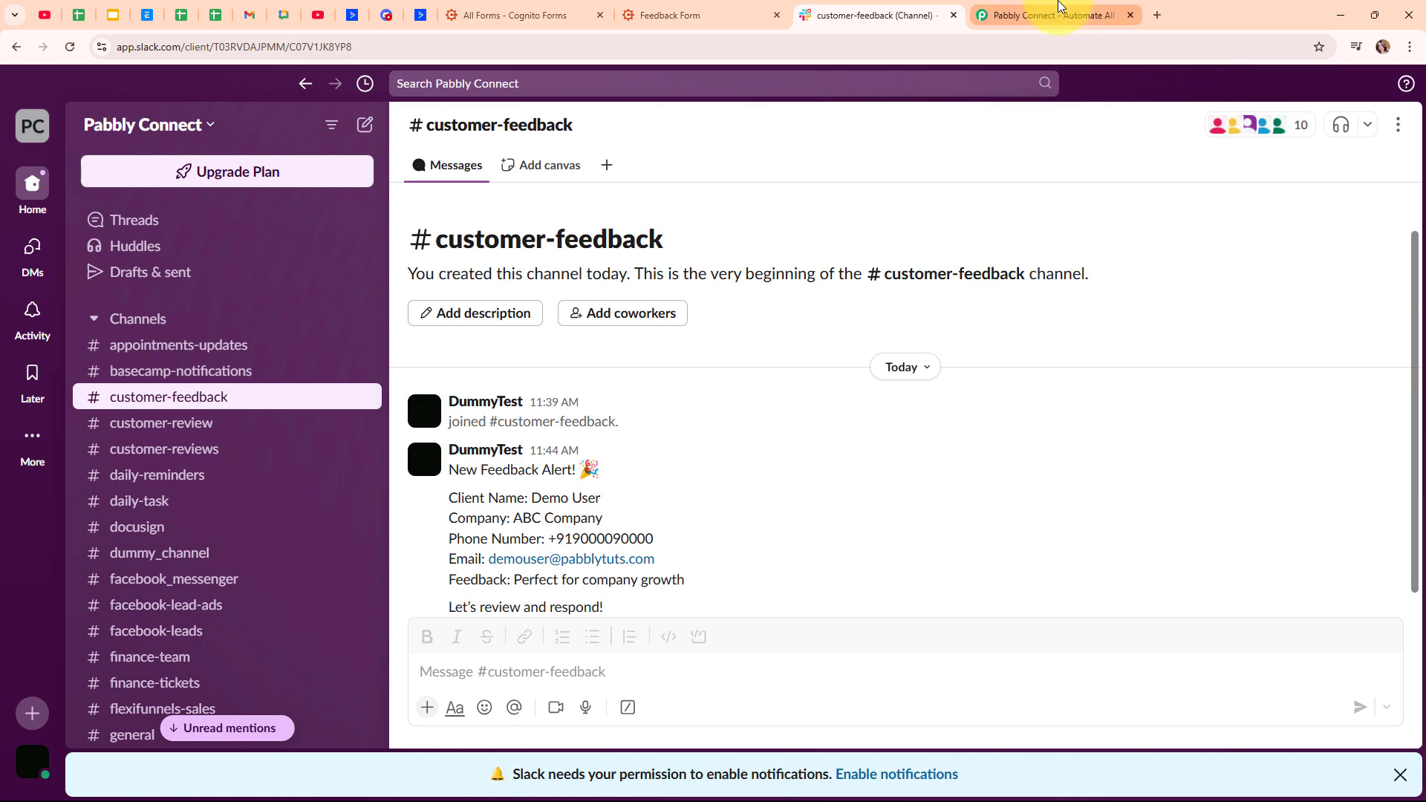
click(1058, 7)
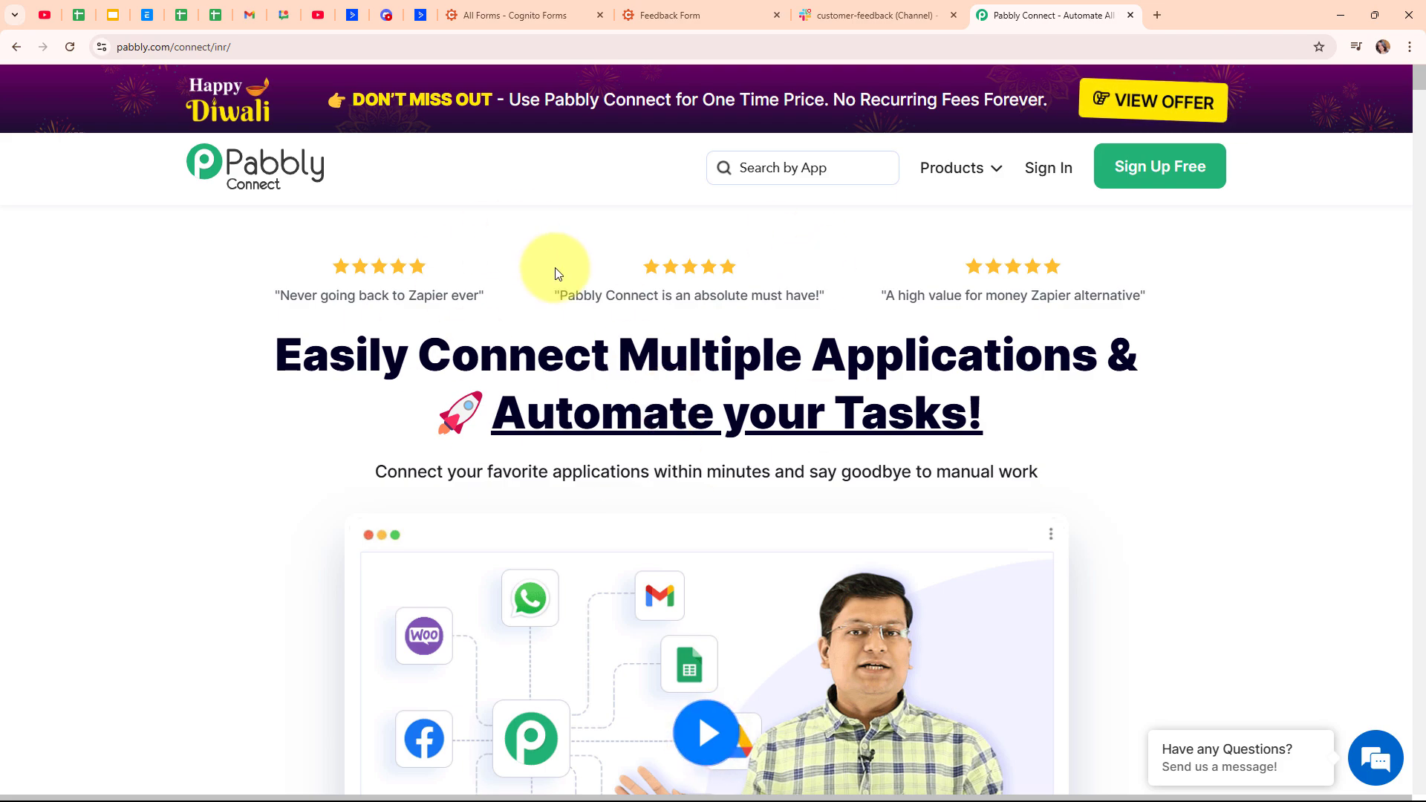
click(286, 47)
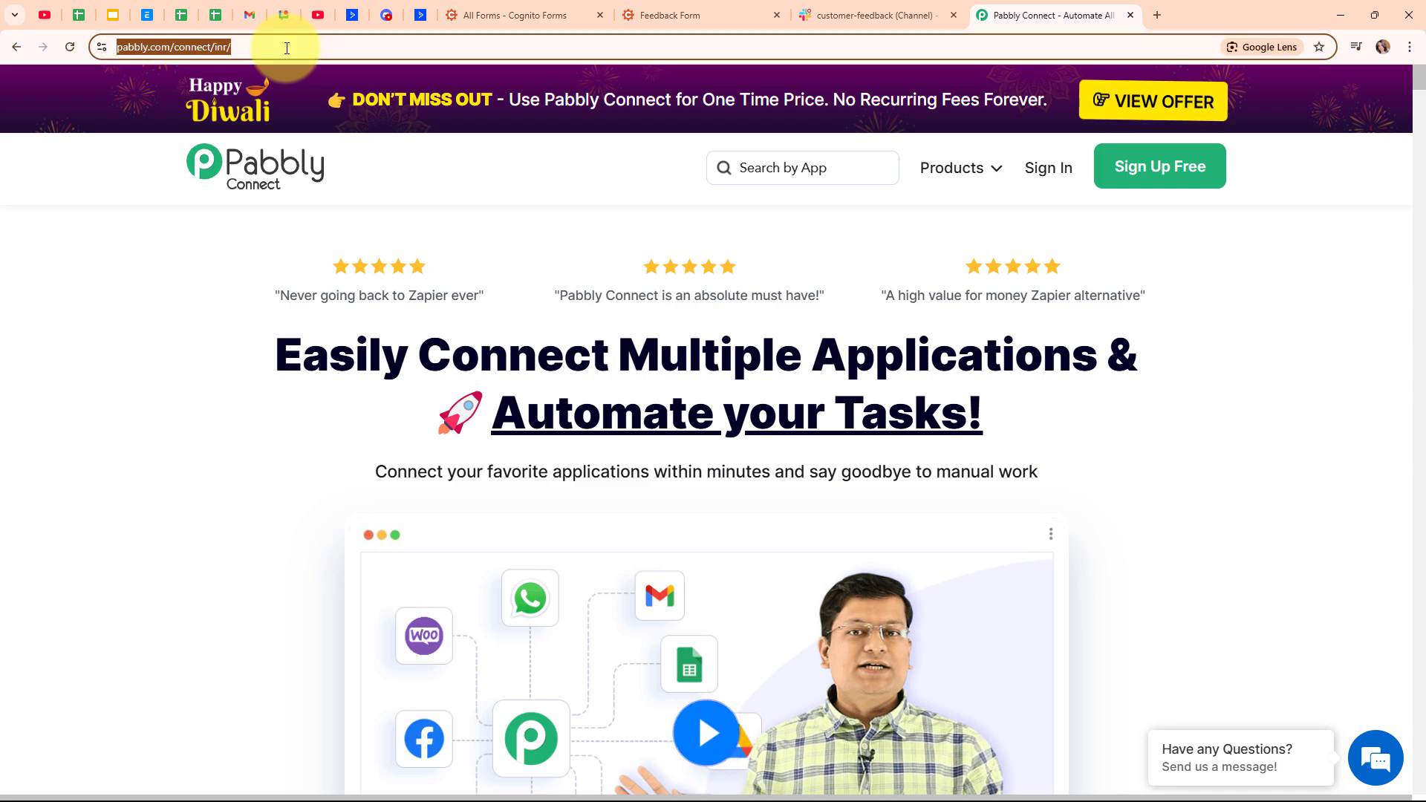
click(639, 208)
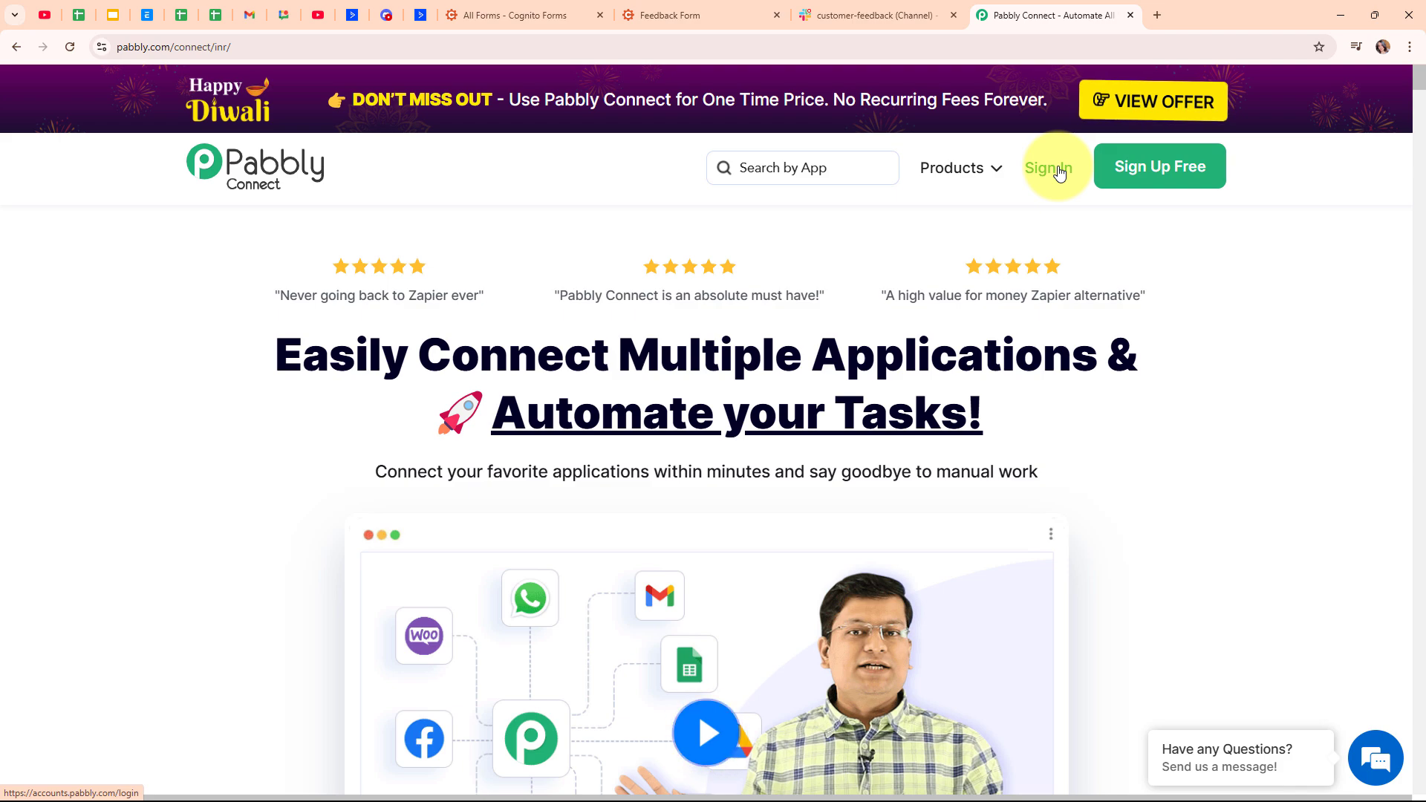
Sign in to Pabbly and launch Pabbly Connect from the All Pabbly Apps list
click(1060, 173)
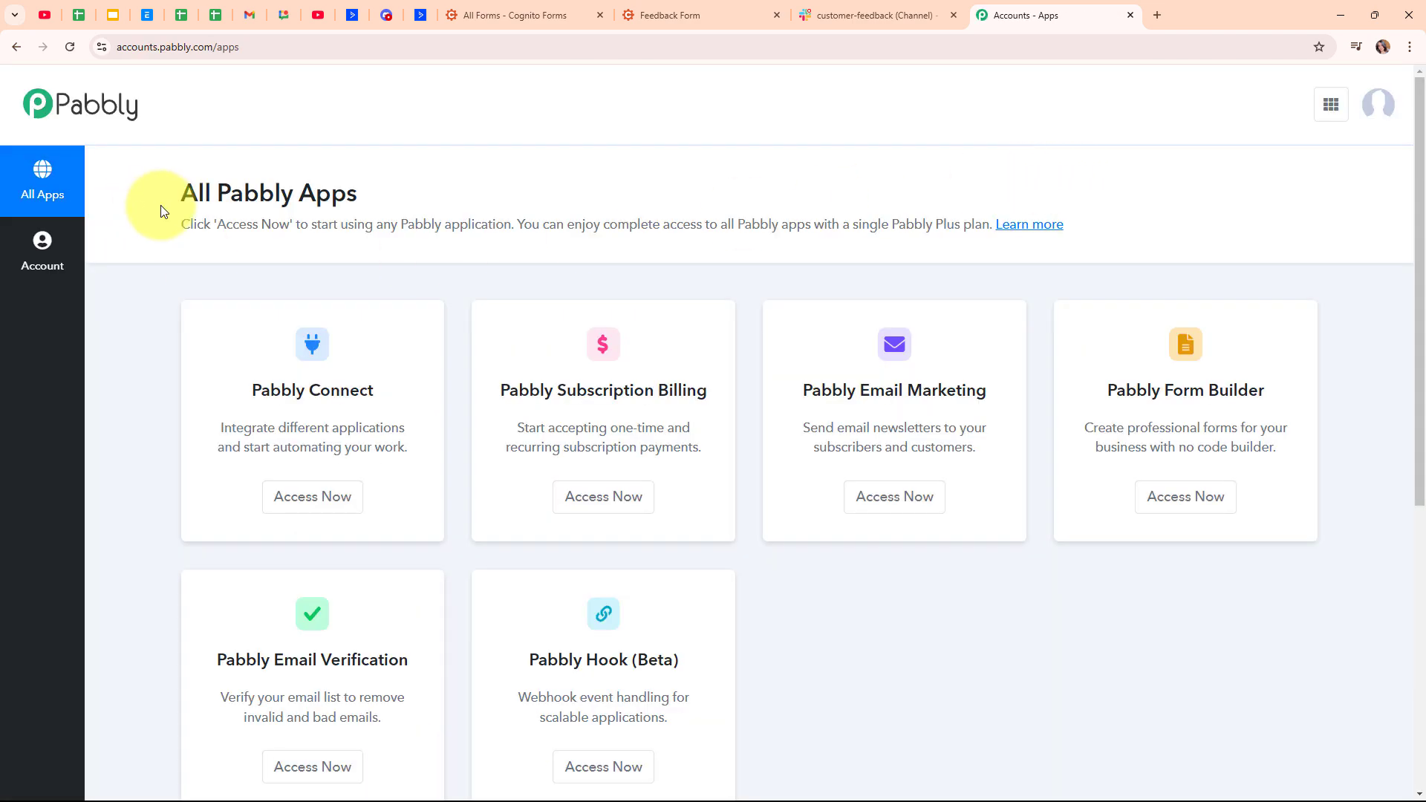
drag(177, 192, 404, 197)
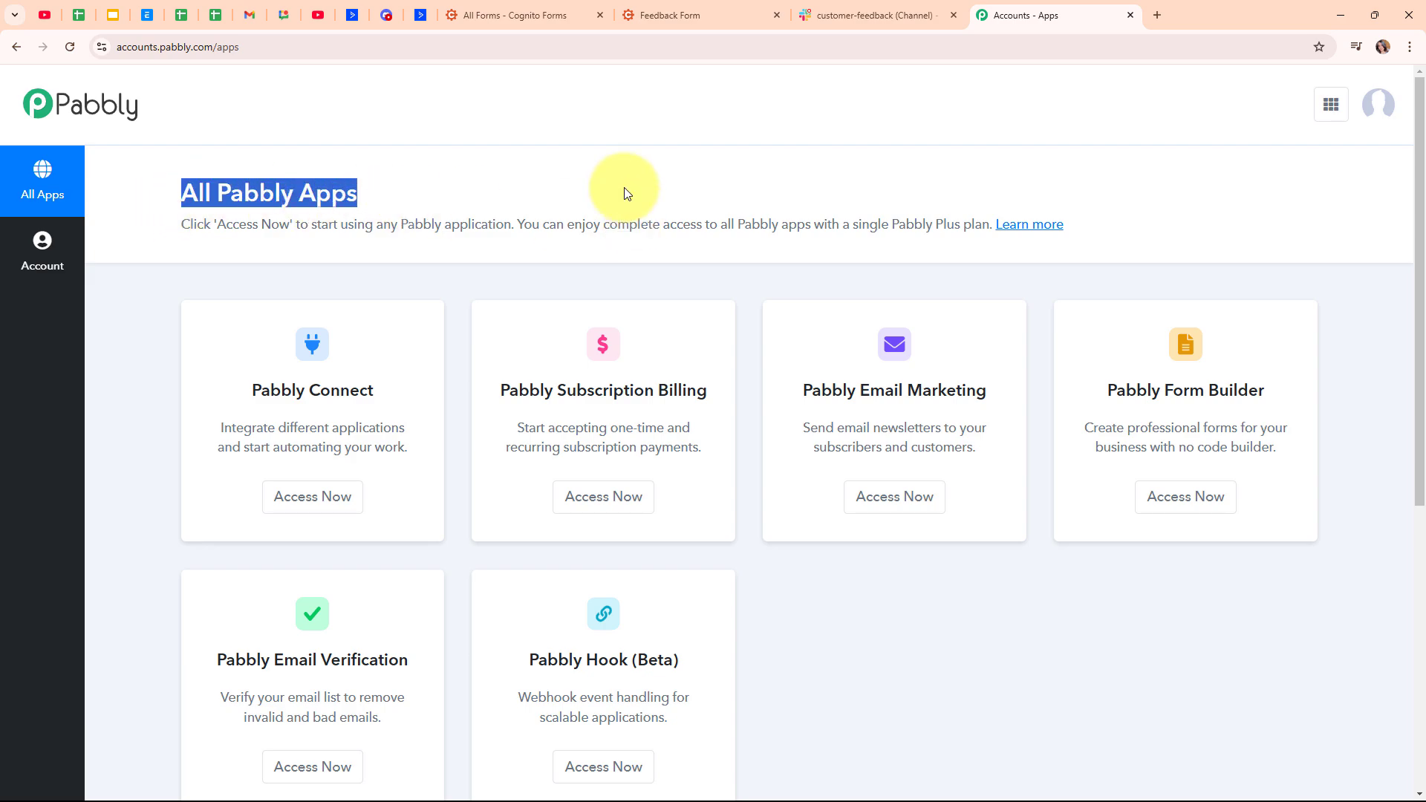
click(854, 373)
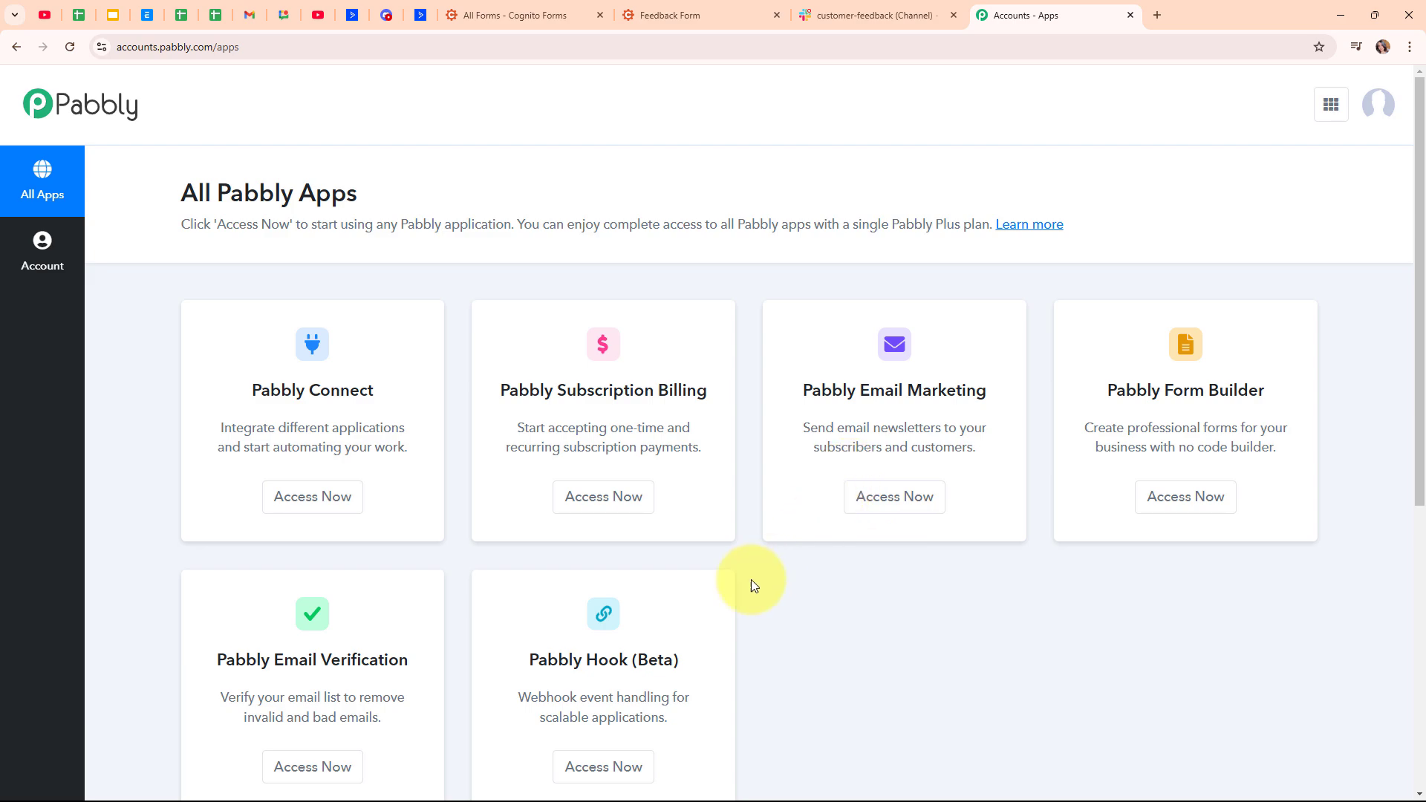
click(332, 510)
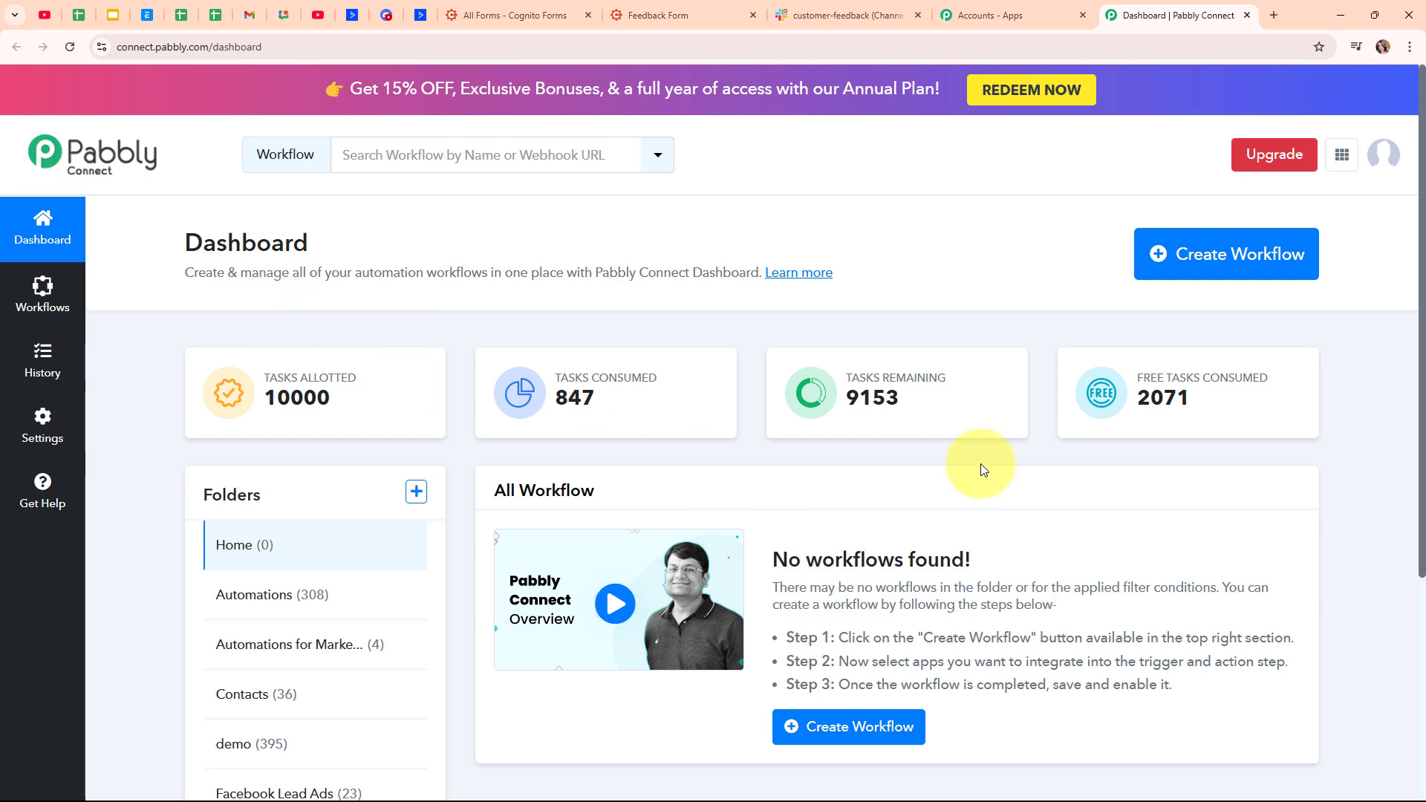
Draft workflow 'Notify Team on Slack Channel for Cognito Forms Submission' in the Automations folder
click(1159, 265)
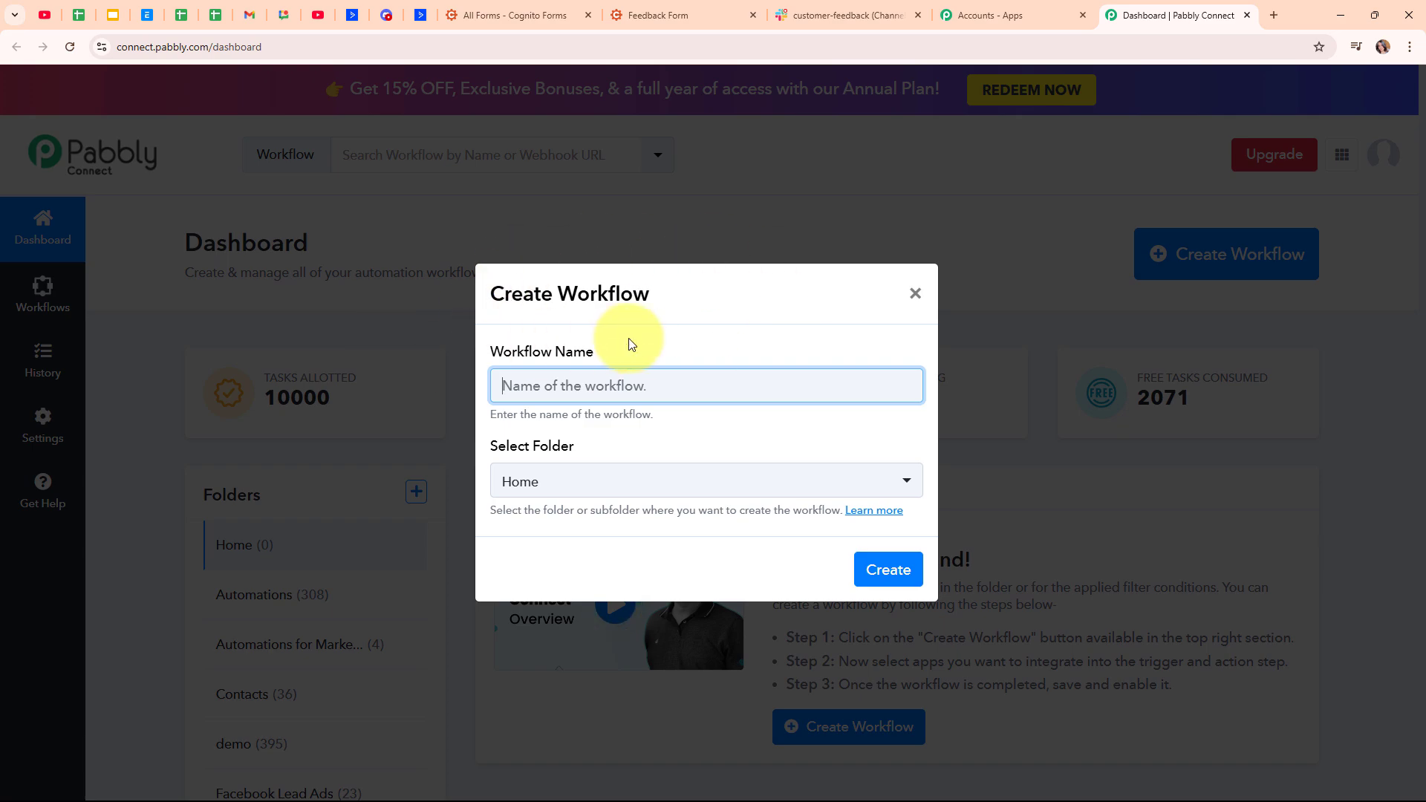
text(Notify Team on Slack Channel for Cognito Forms Submission)
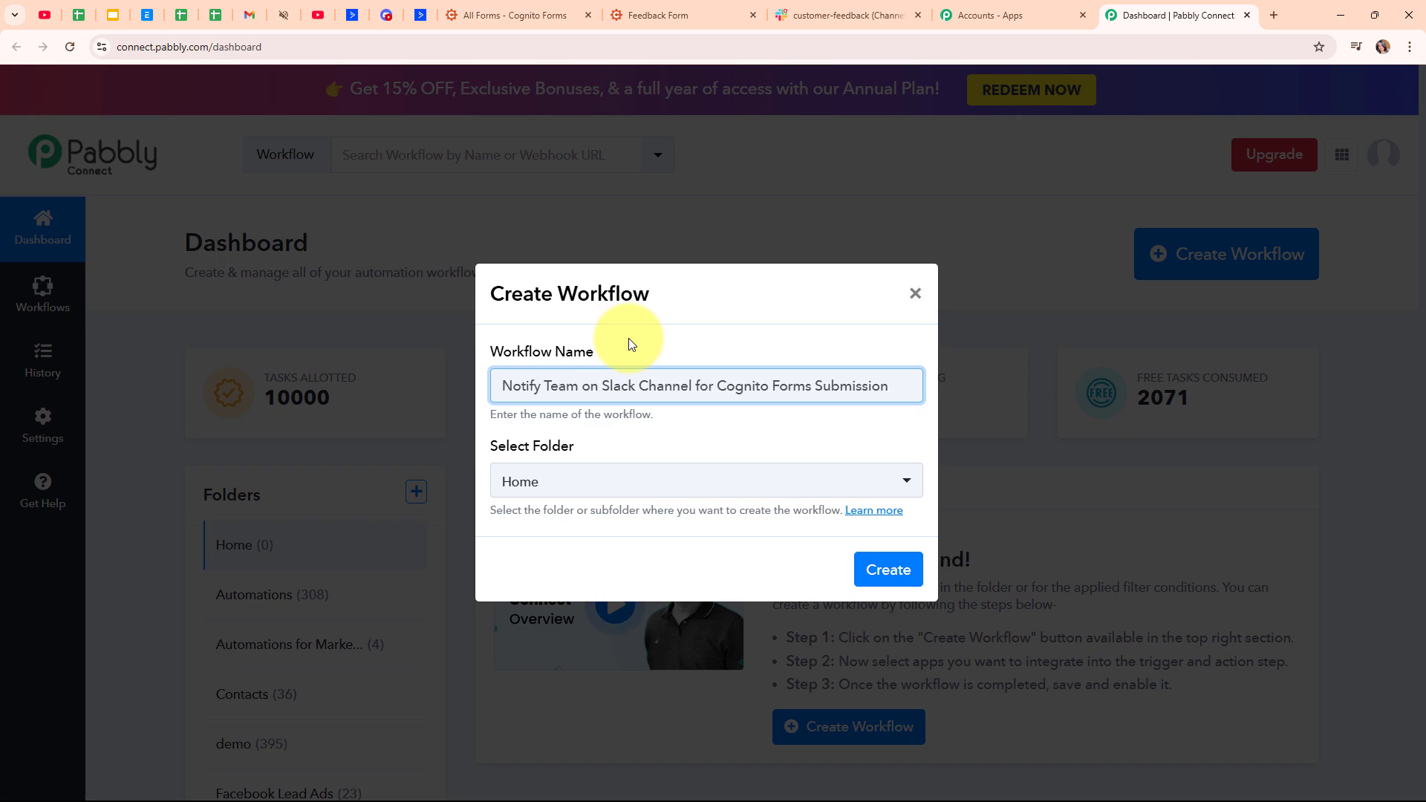
click(734, 485)
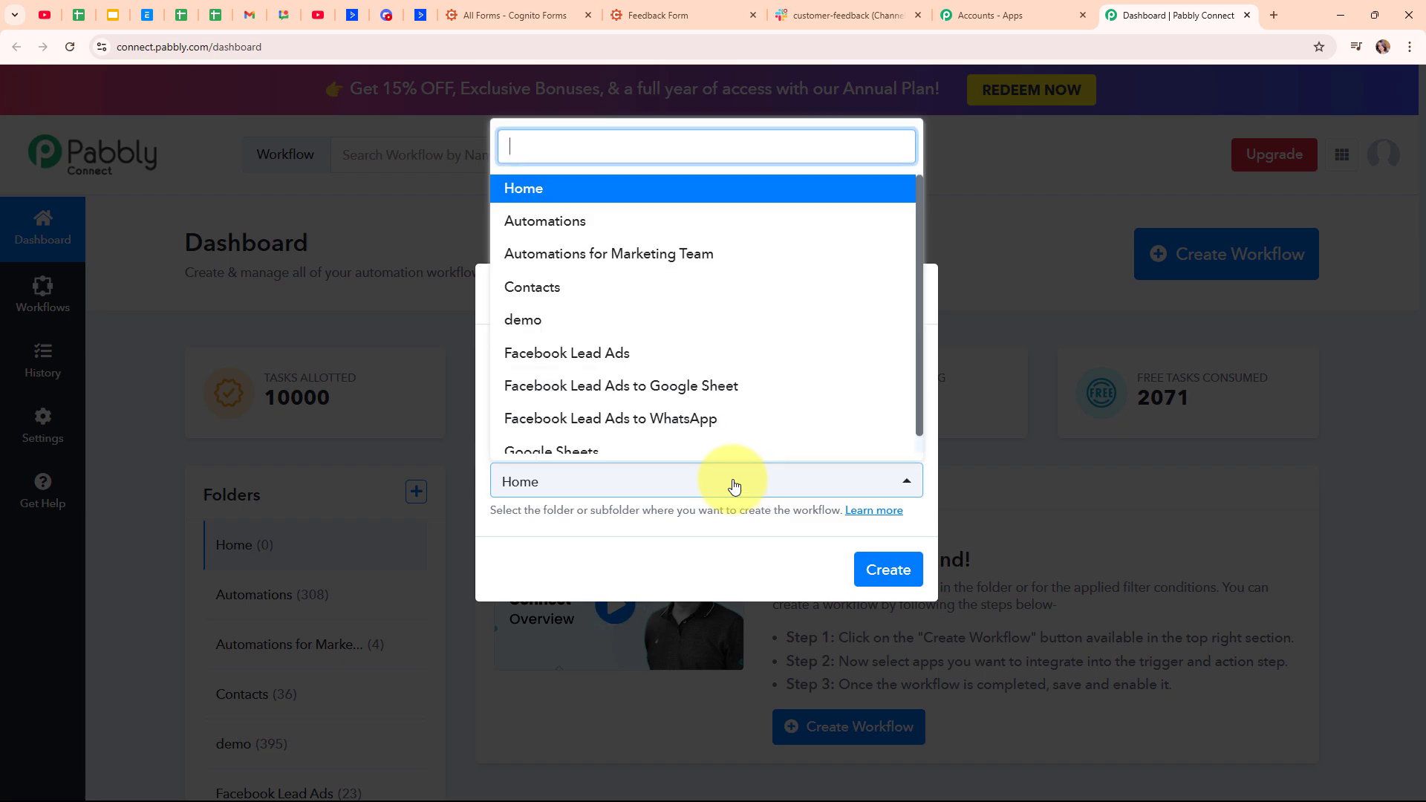
click(658, 221)
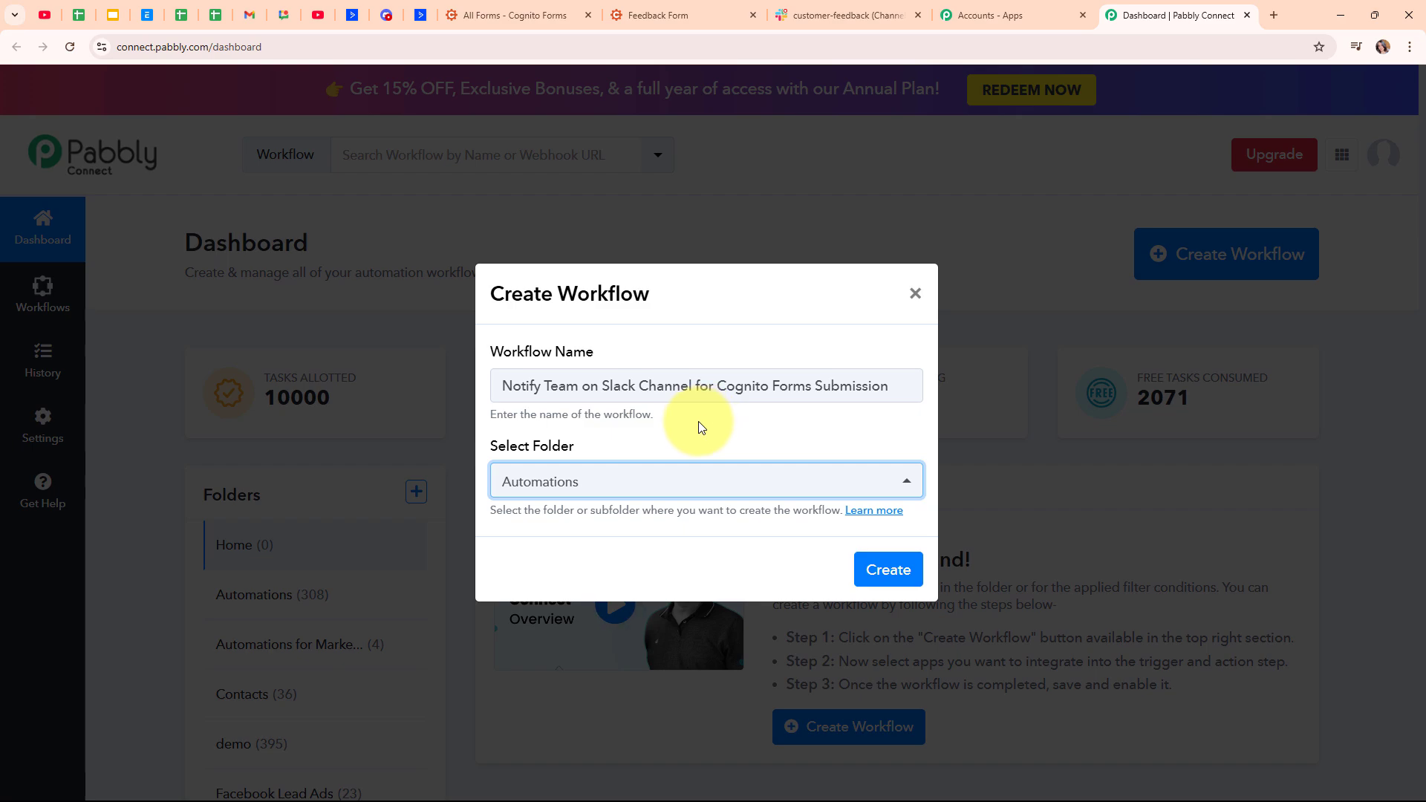
click(871, 518)
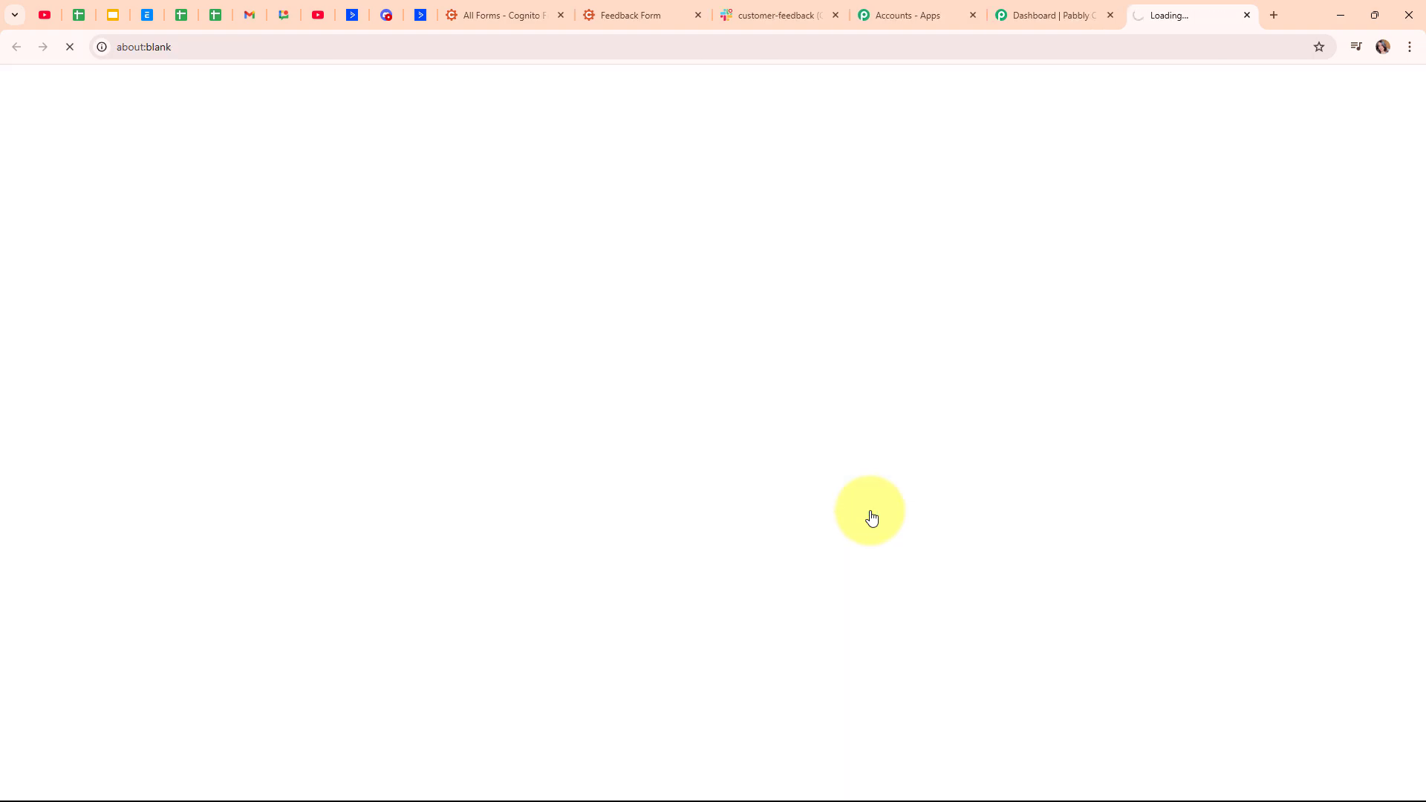
Read the Folders forum thread, then close it to return to the Create Workflow dialog
scroll(764, 436, down, 7)
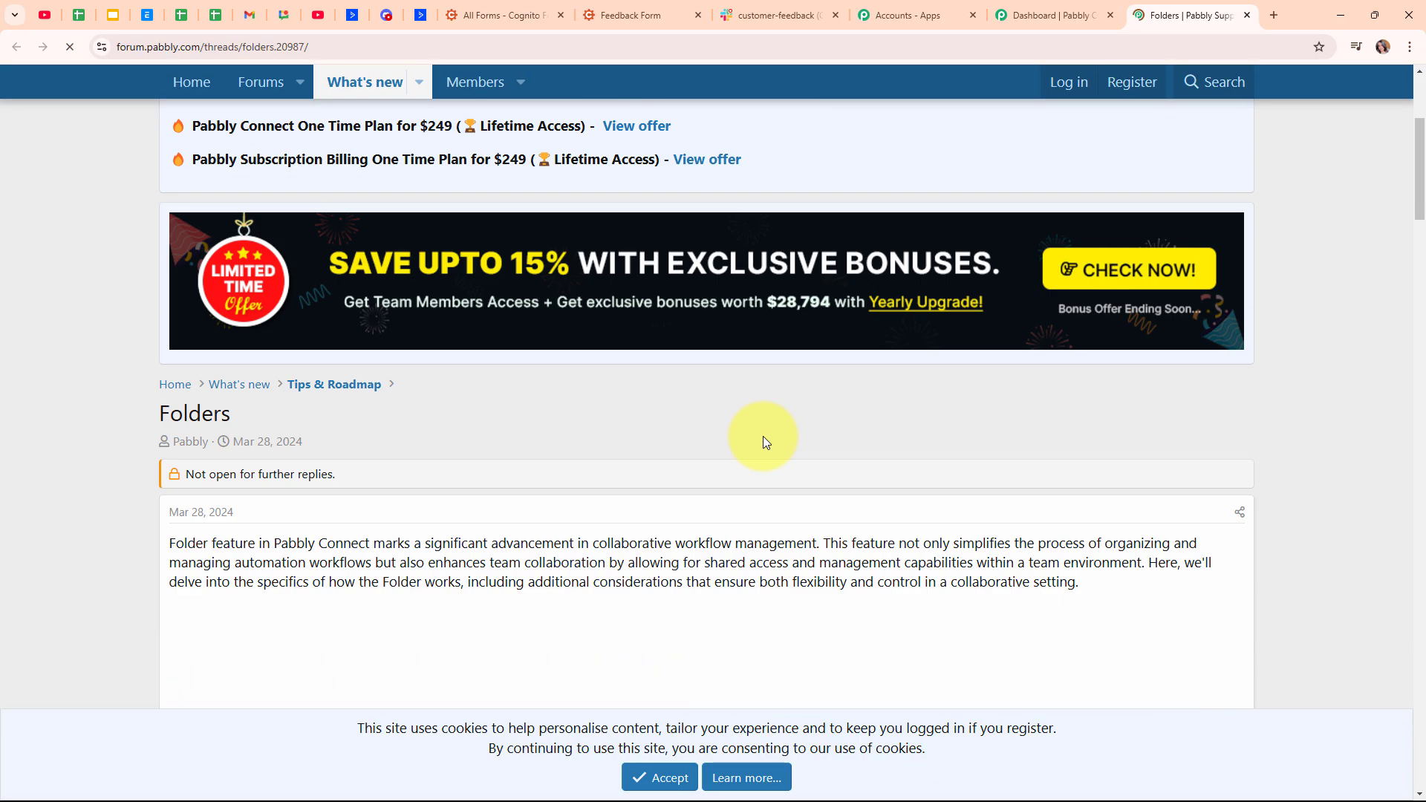
scroll(763, 443, down, 3)
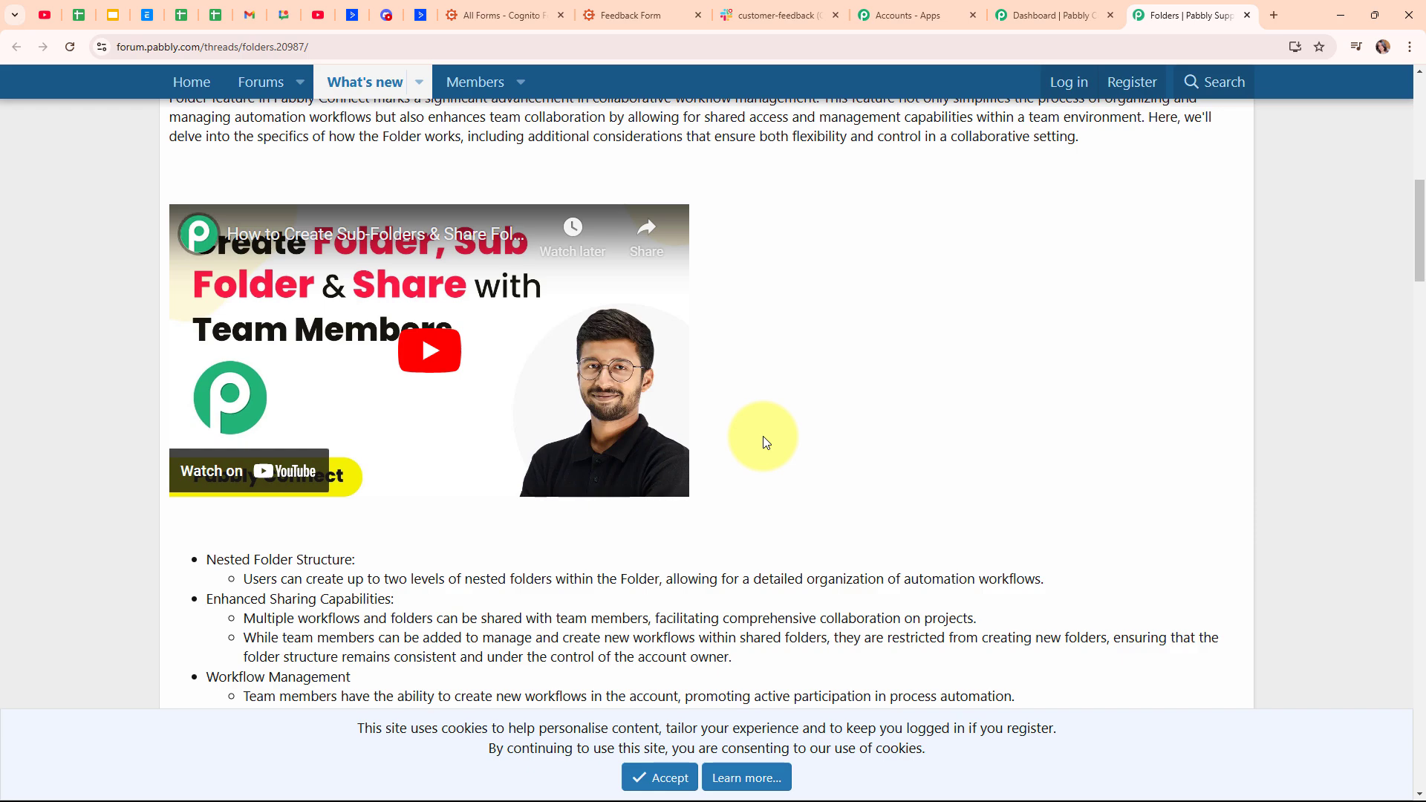
click(1247, 15)
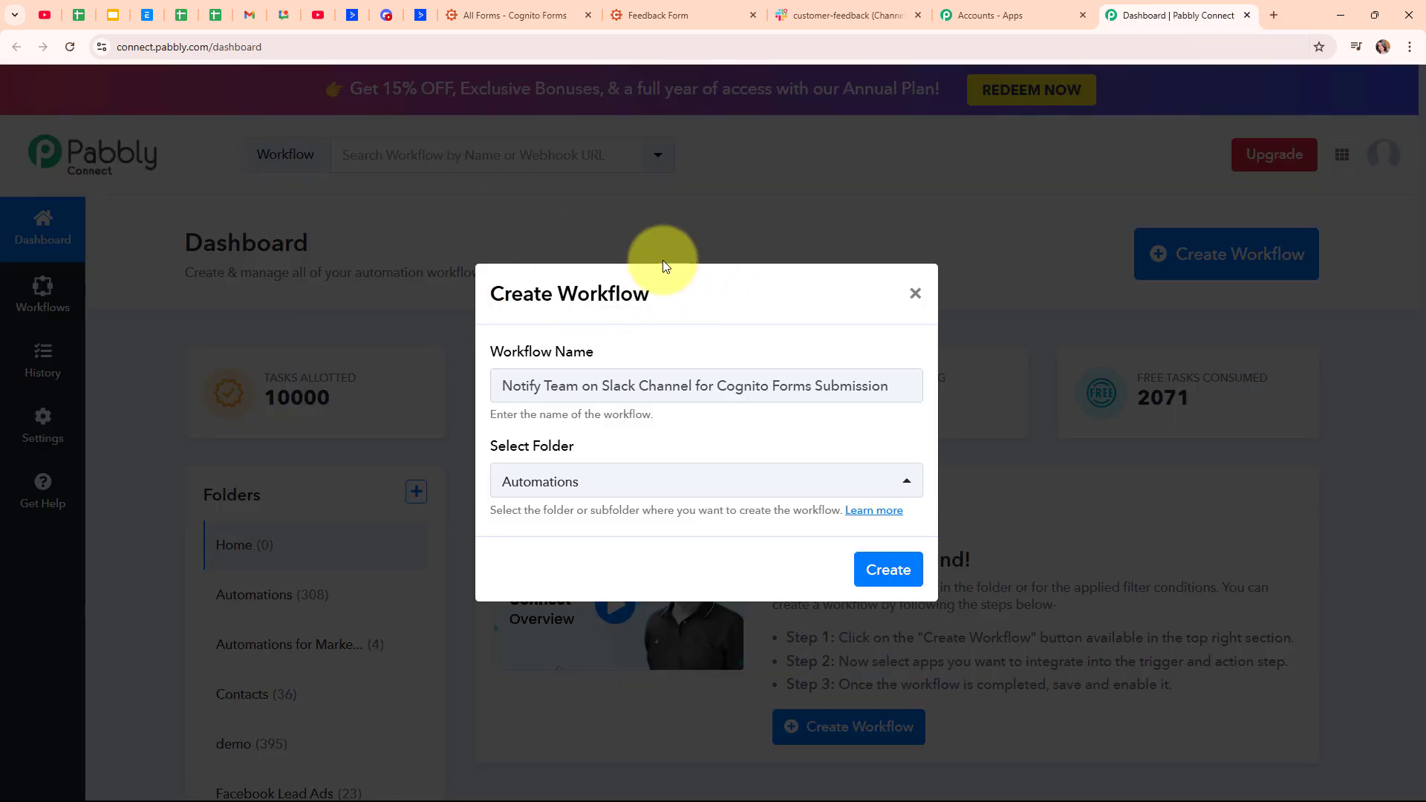
Create the workflow and re-expand its trigger step to reach the Choose App search box
click(910, 583)
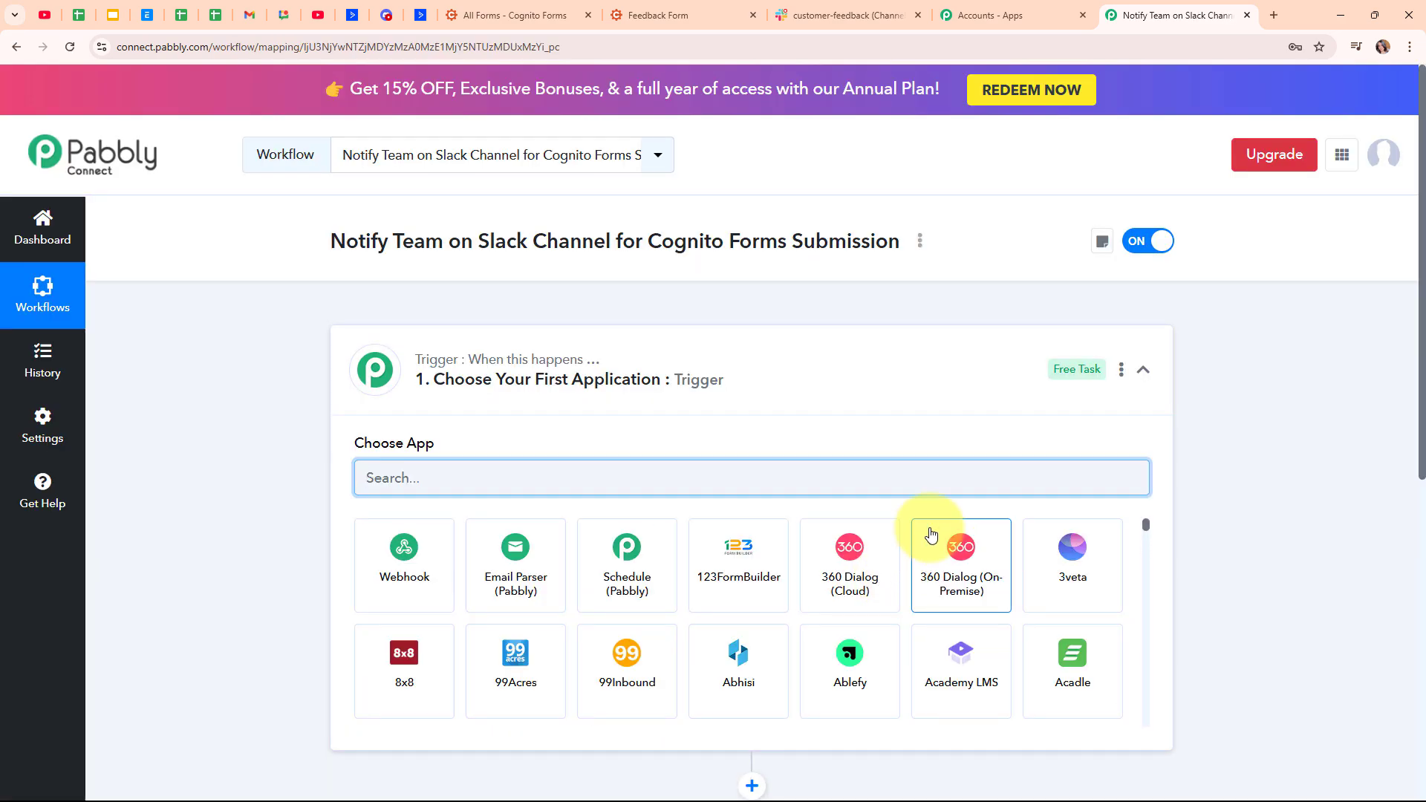
click(1148, 379)
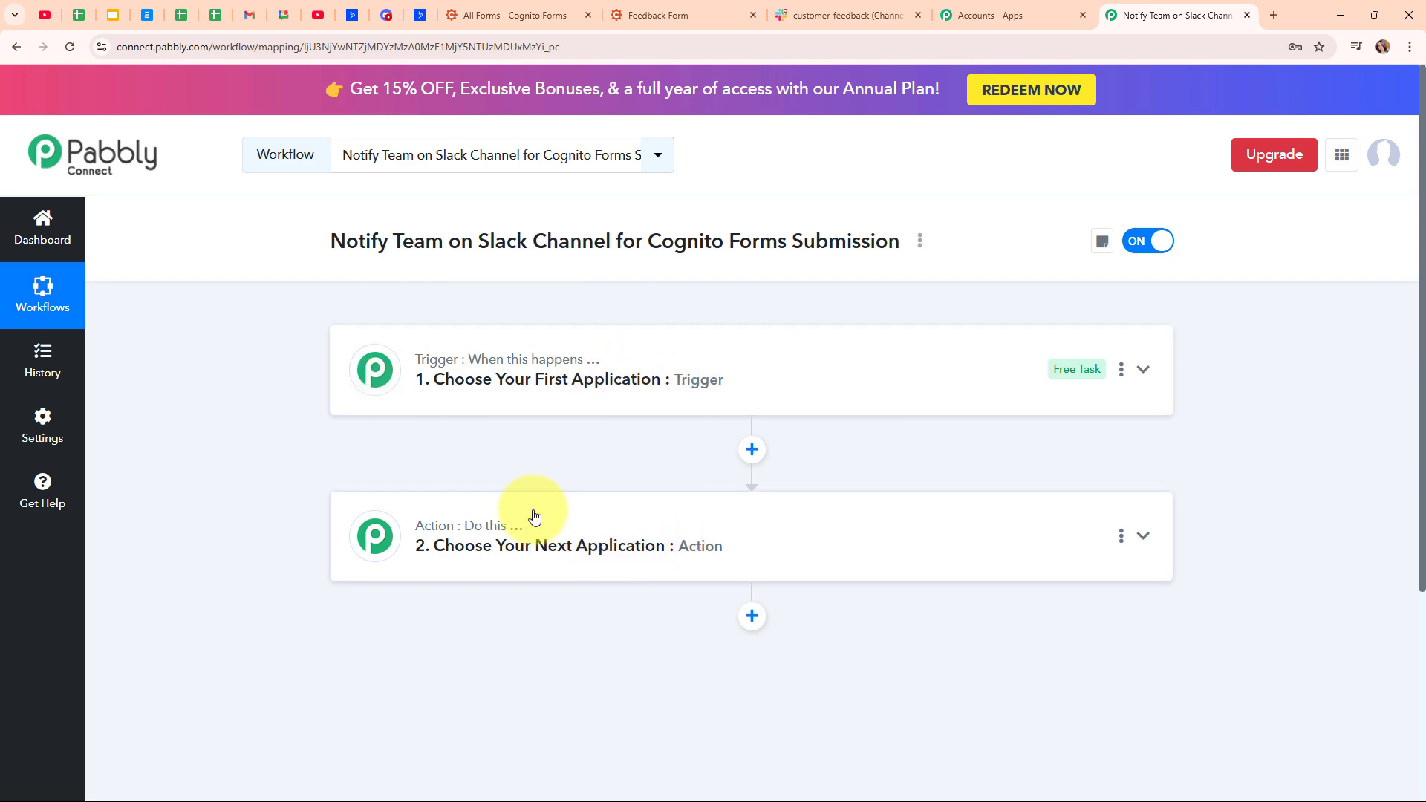
click(1144, 371)
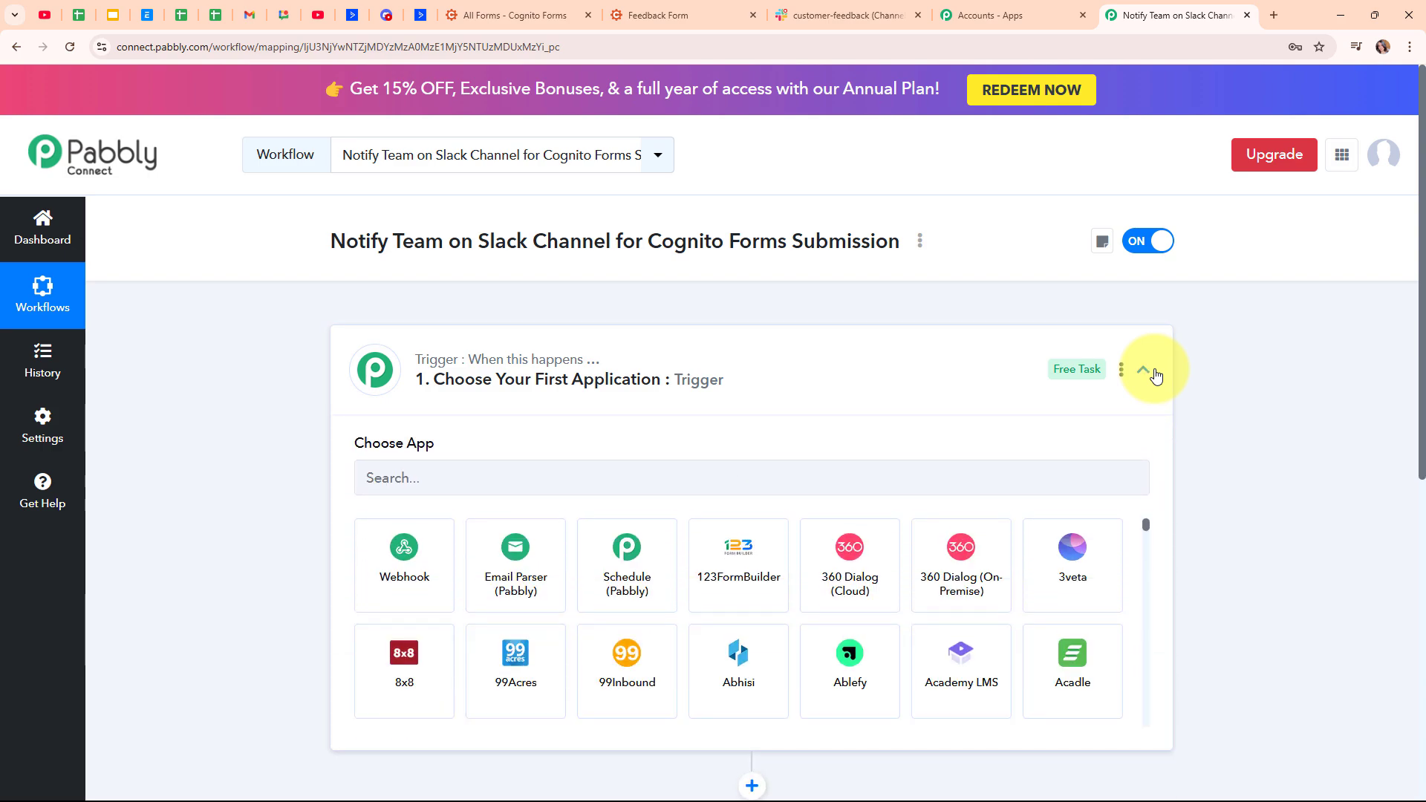
click(617, 487)
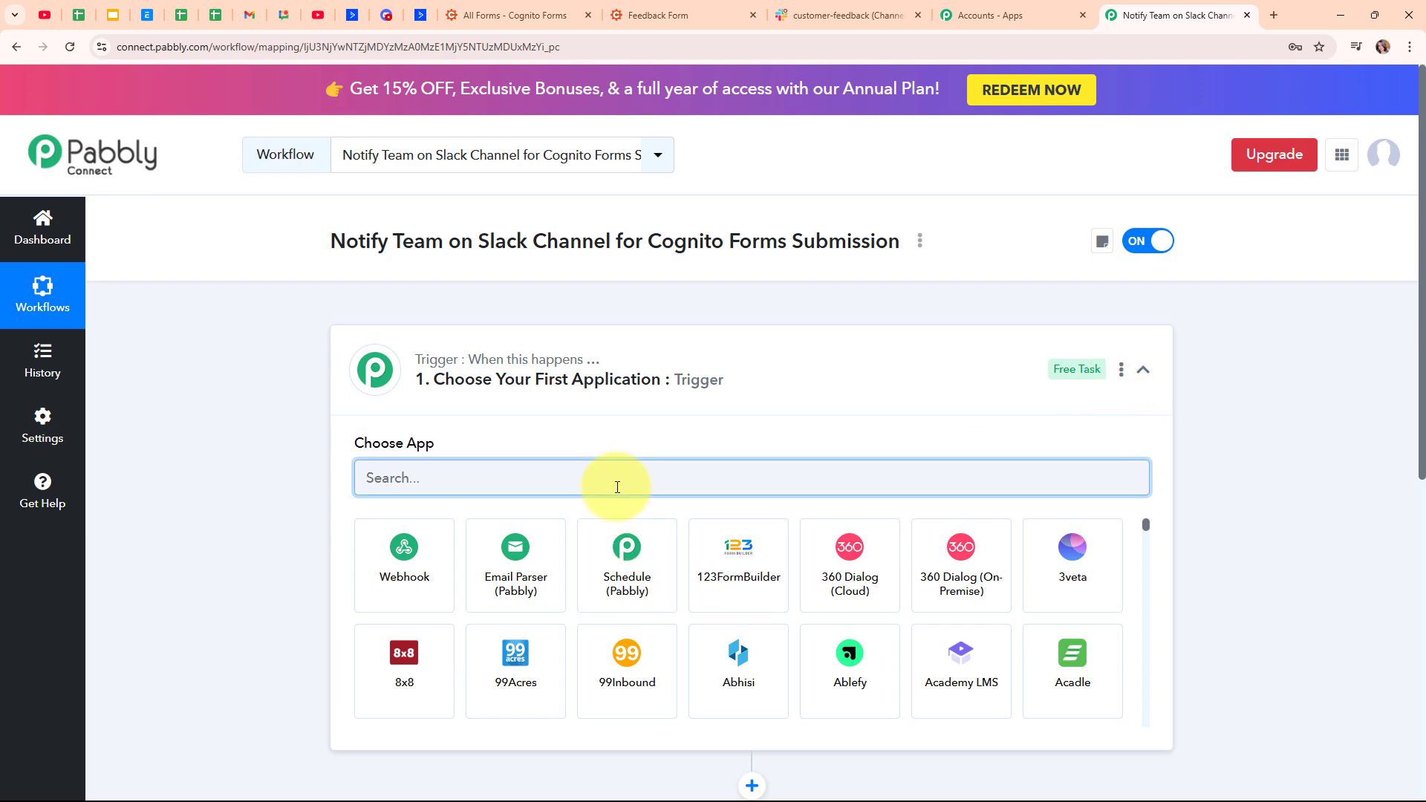
Choose Cognito Forms as the trigger app with New Entry as the trigger event
text(cog)
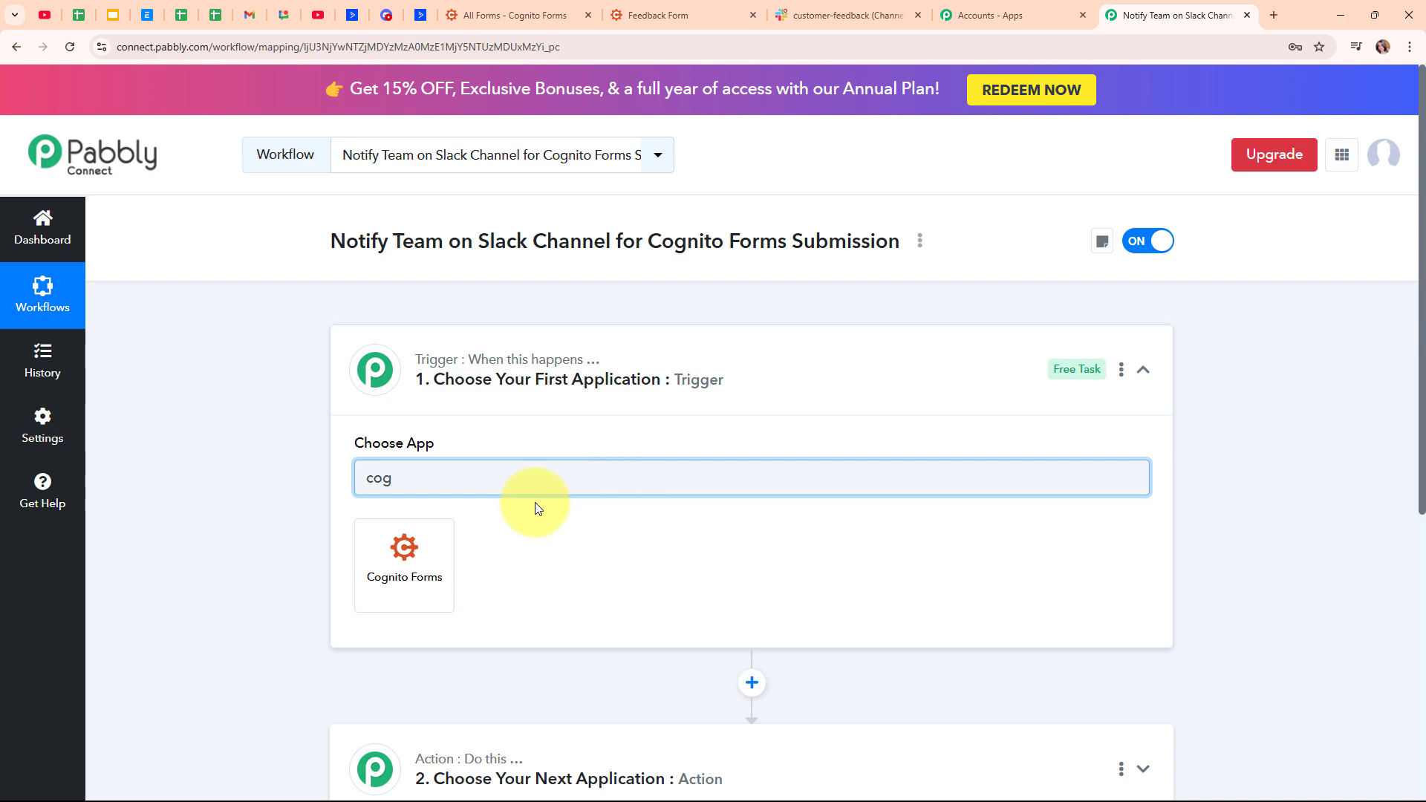
click(423, 572)
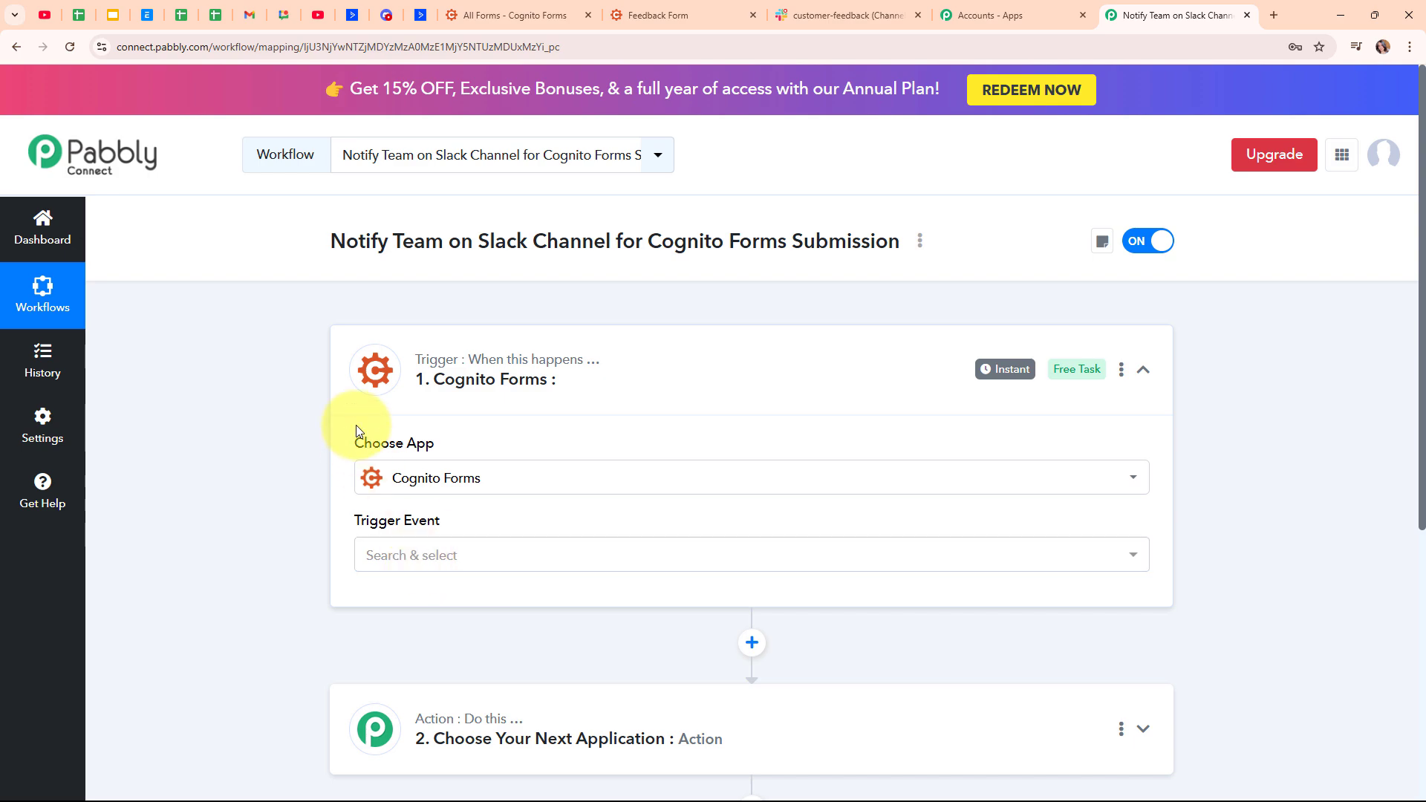
click(478, 553)
click(499, 666)
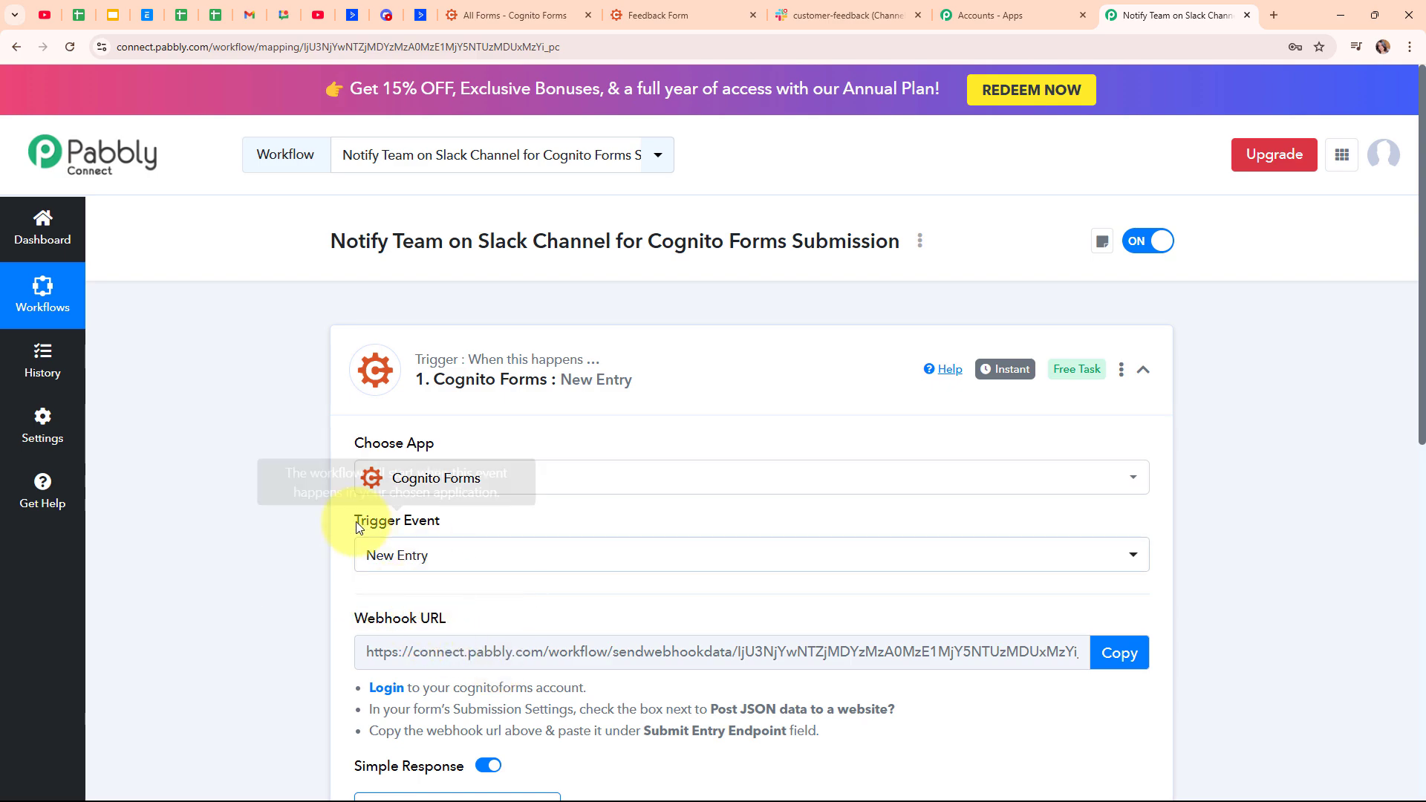
Start capturing the webhook response and copy the trigger's webhook URL
scroll(562, 588, down, 4)
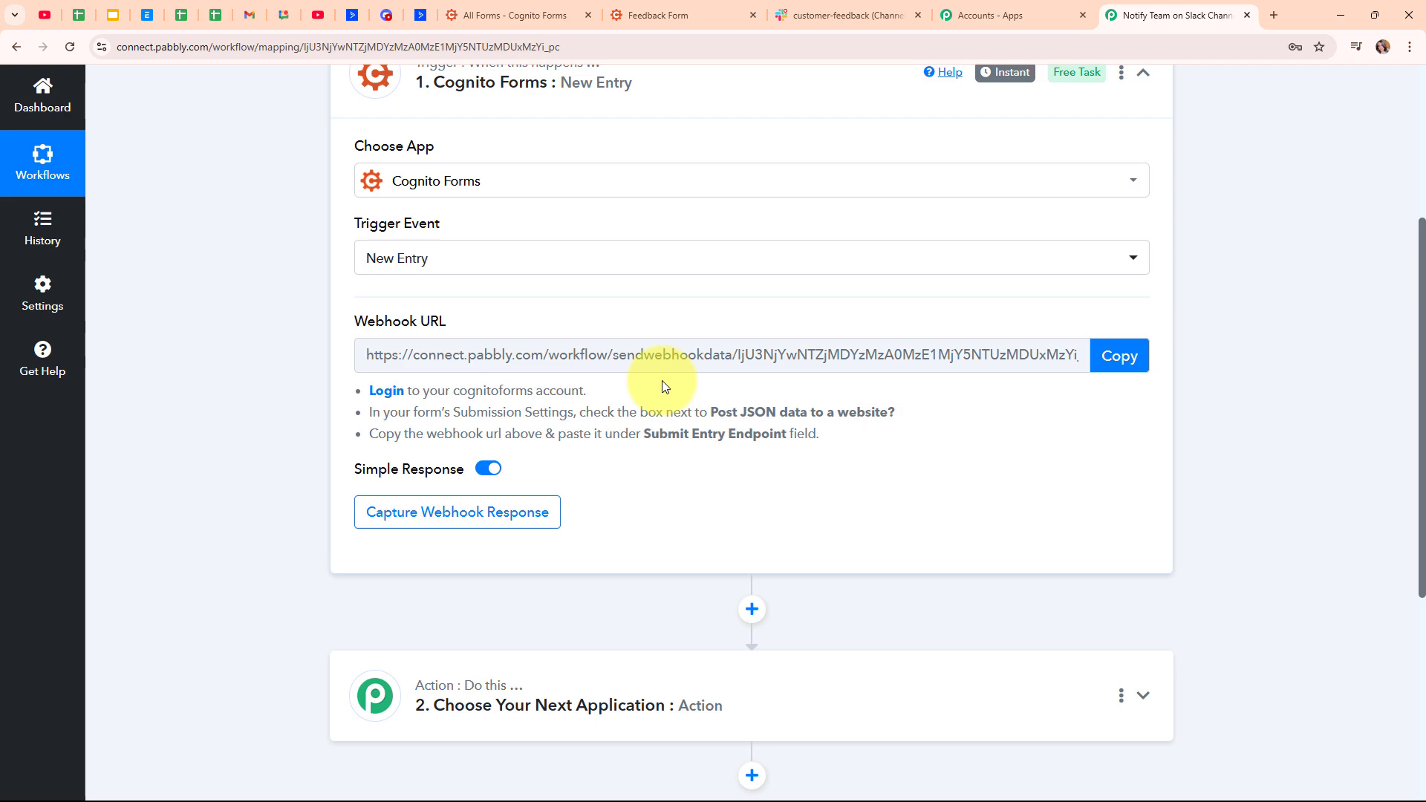
drag(371, 391, 787, 501)
click(787, 501)
click(1123, 357)
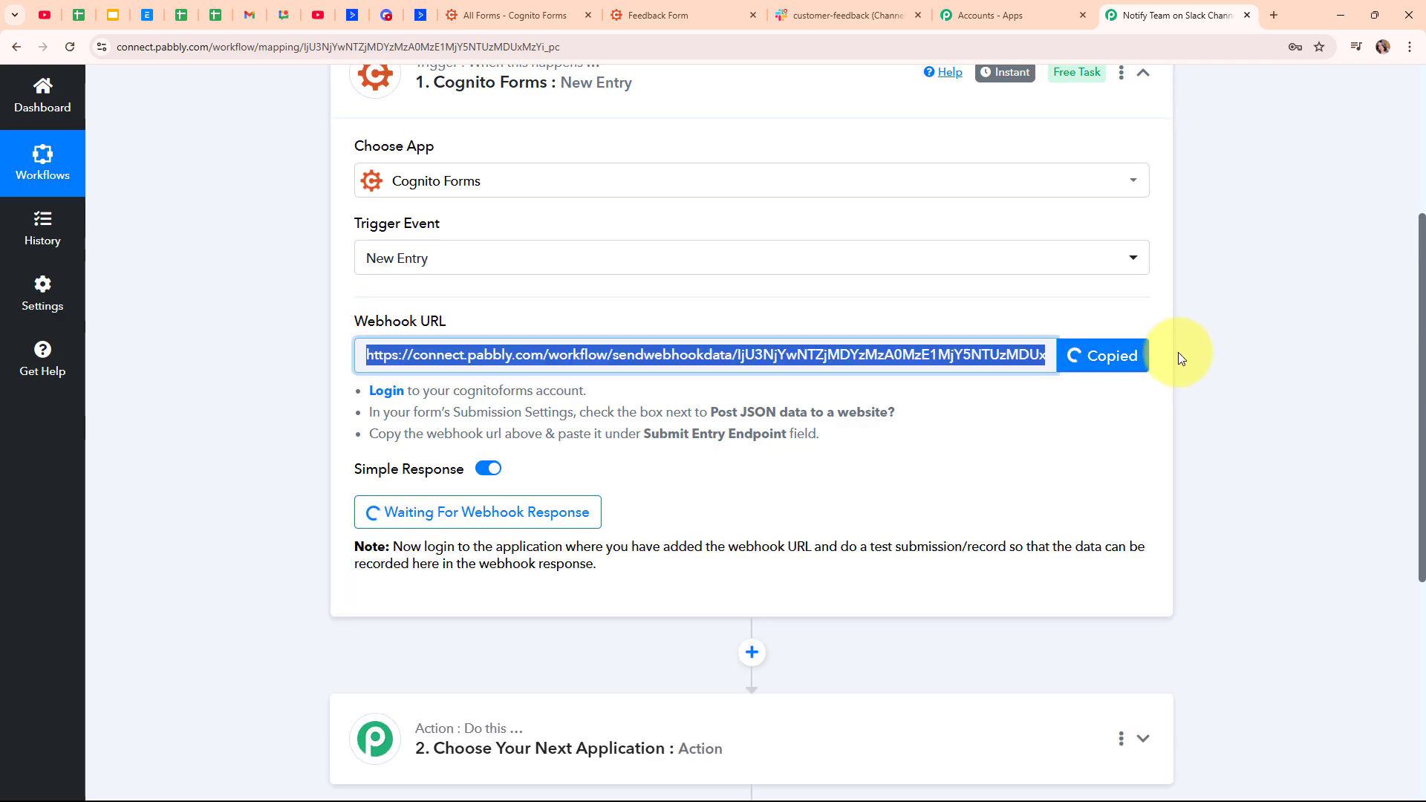
Open the Feedback Form's build page from the Cognito Forms All Forms list
click(499, 9)
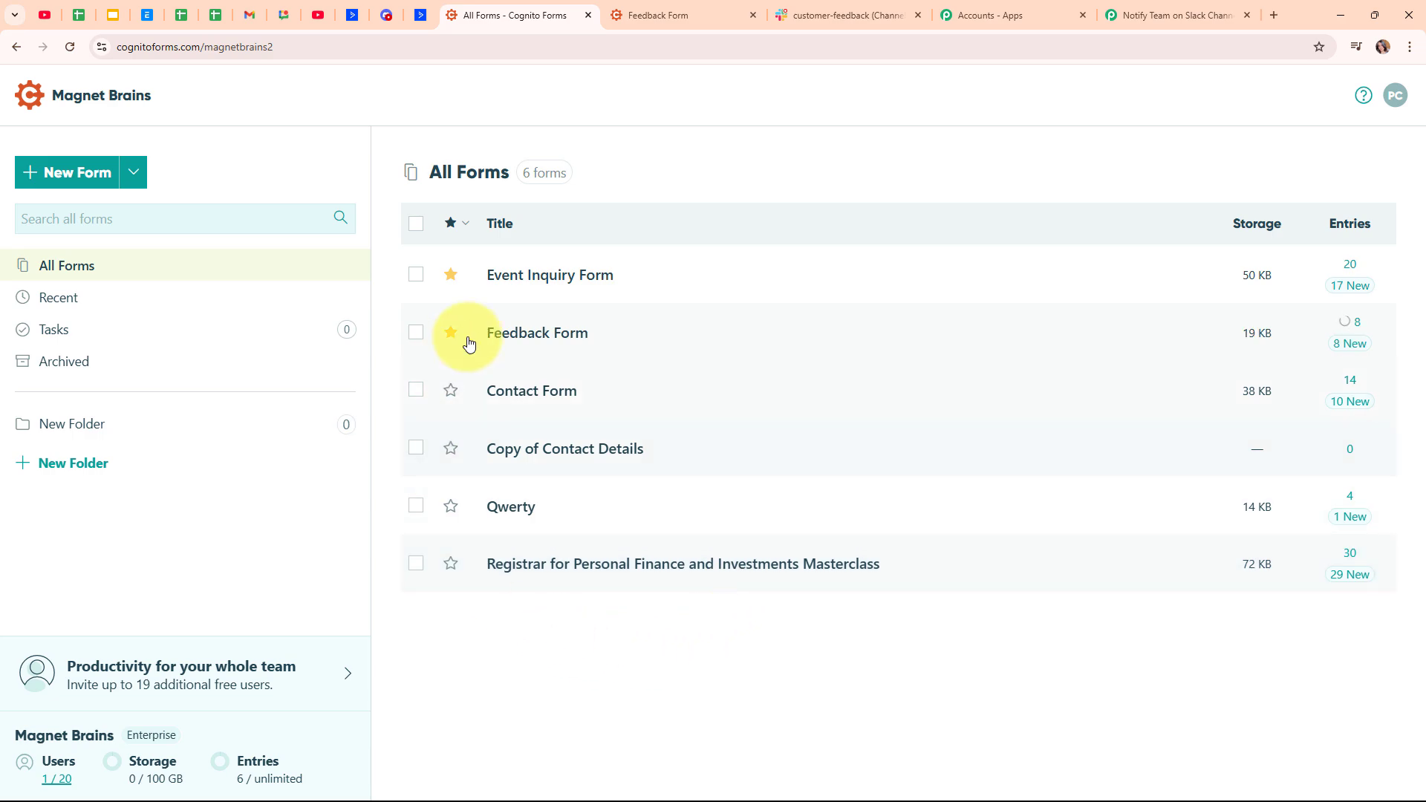
mouse_move(536, 338)
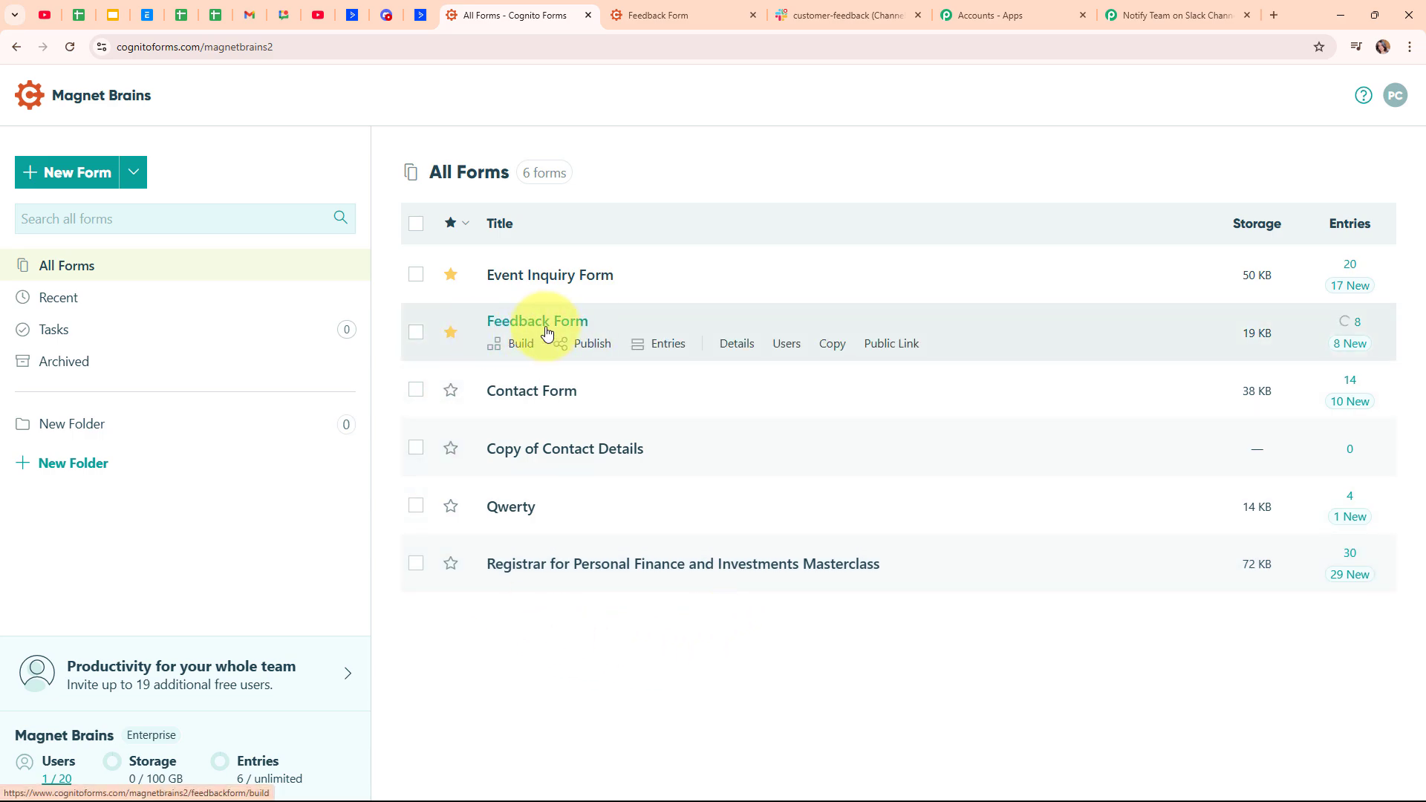
click(546, 331)
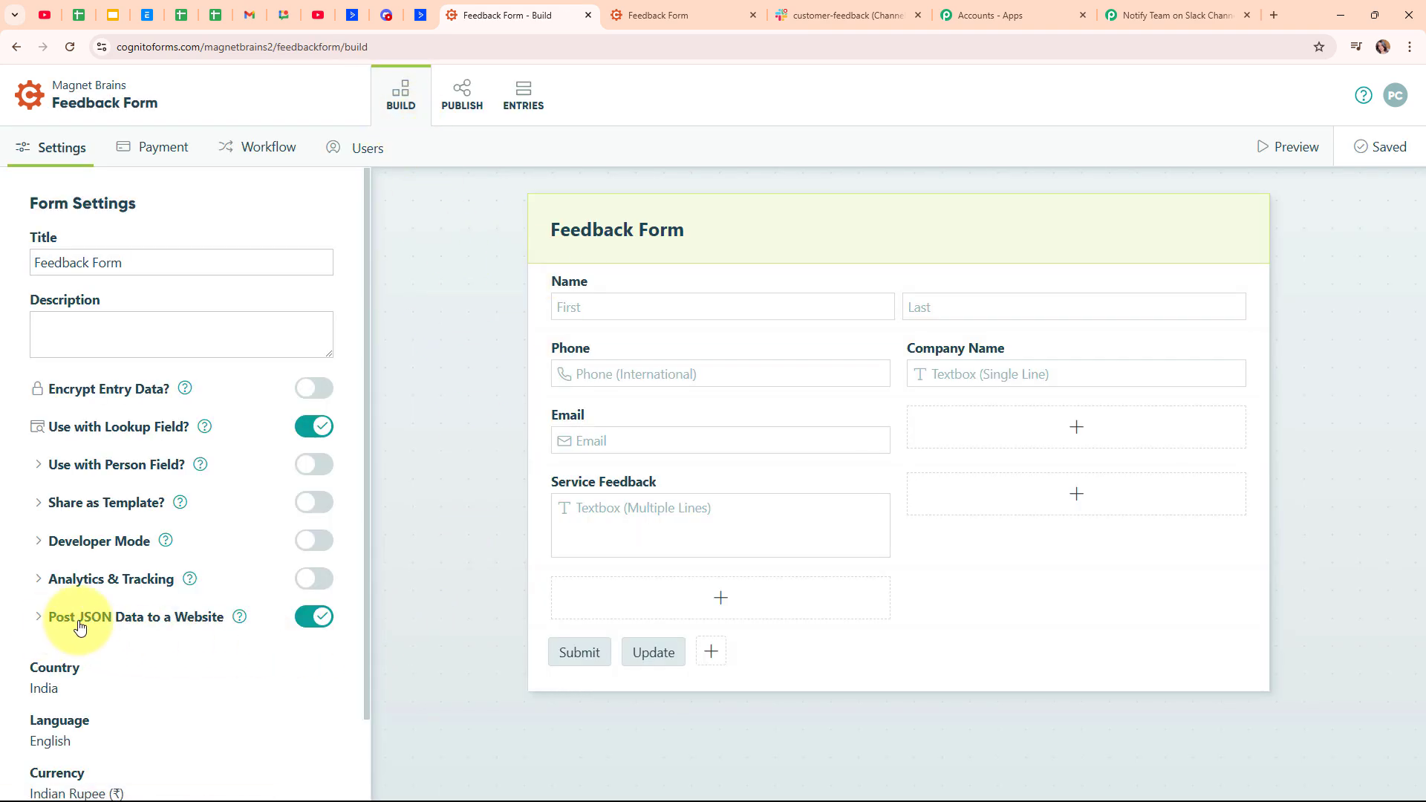
Replace the Feedback Form's Submit Entry Endpoint with the pasted Pabbly webhook URL and save
click(161, 626)
scroll(159, 624, down, 1)
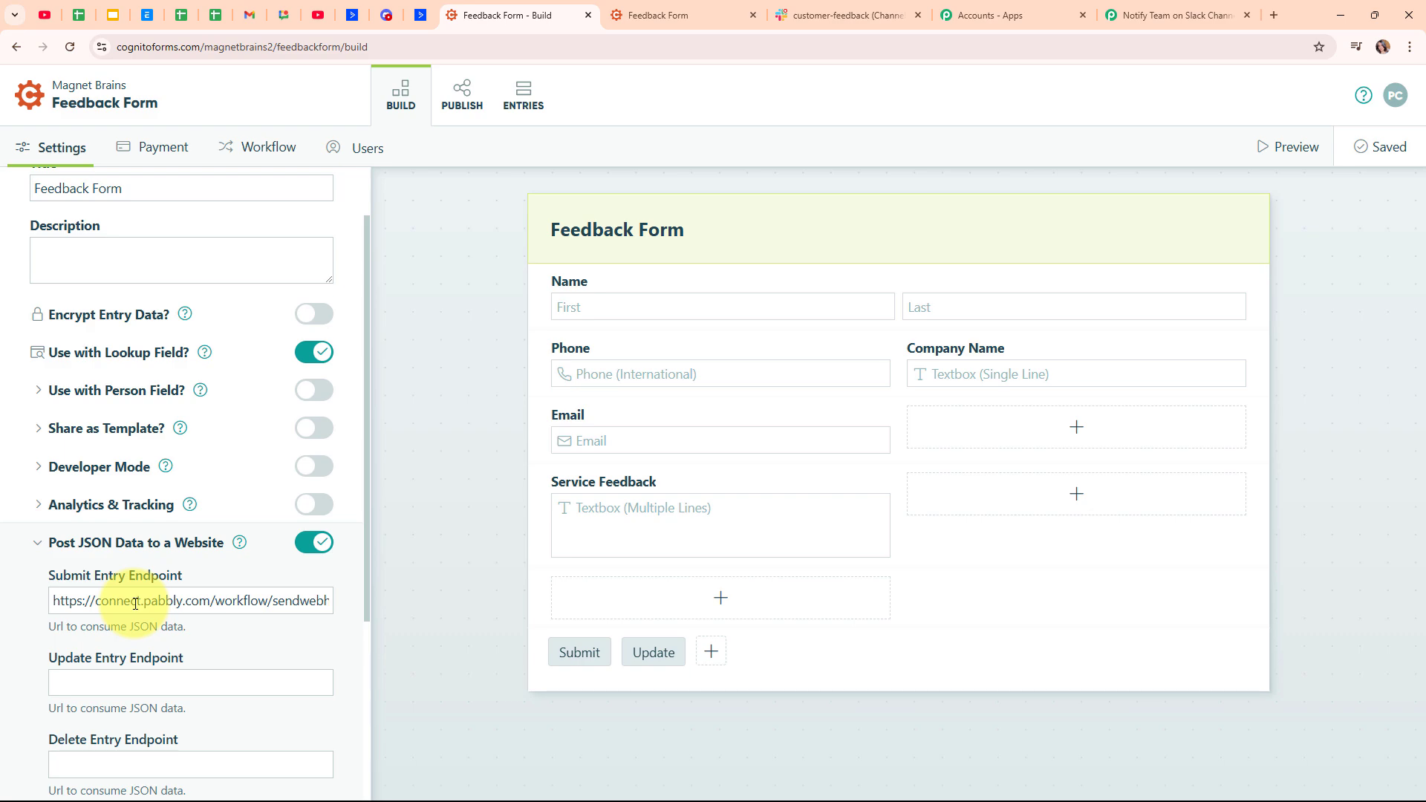
triple_click(135, 603)
key(BackSpace)
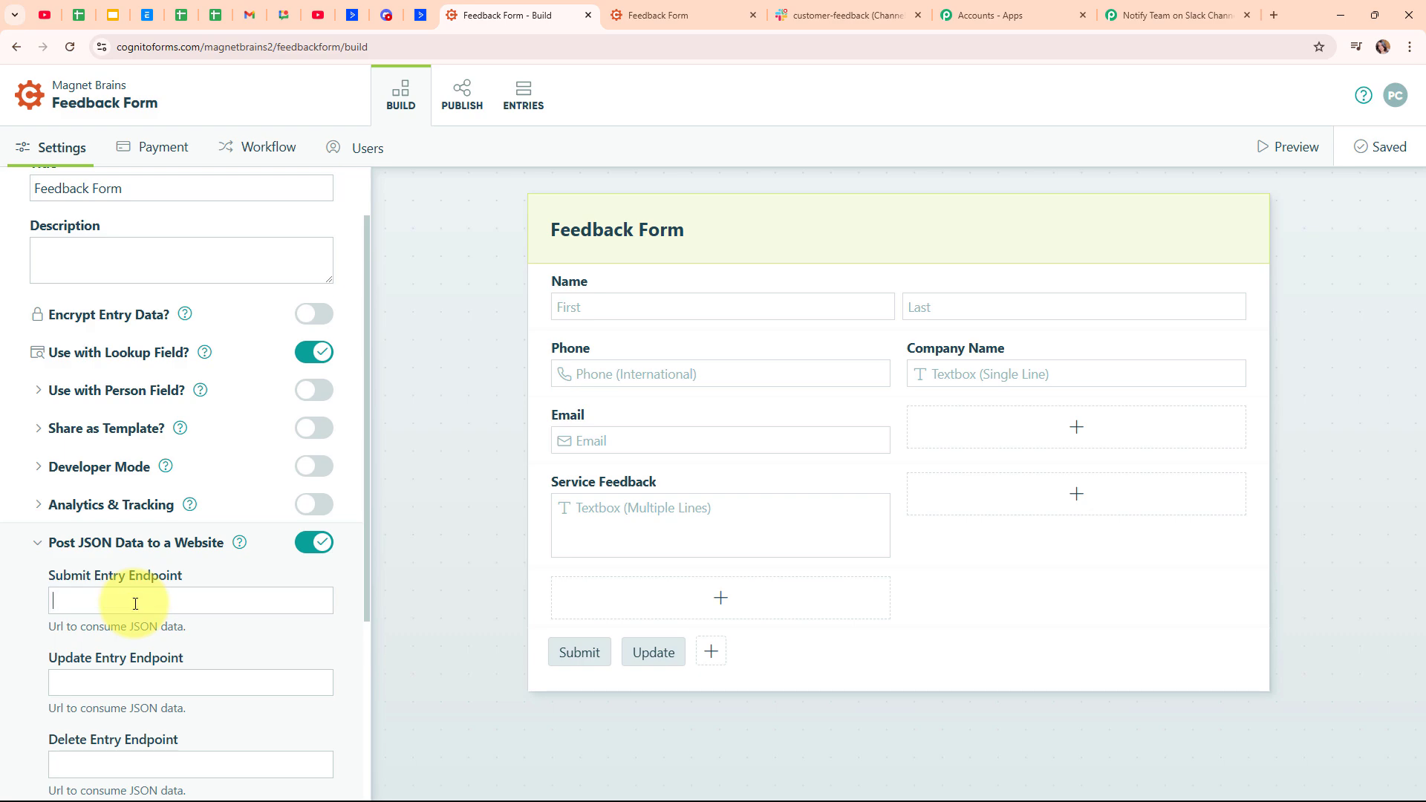
key(ctrl+v)
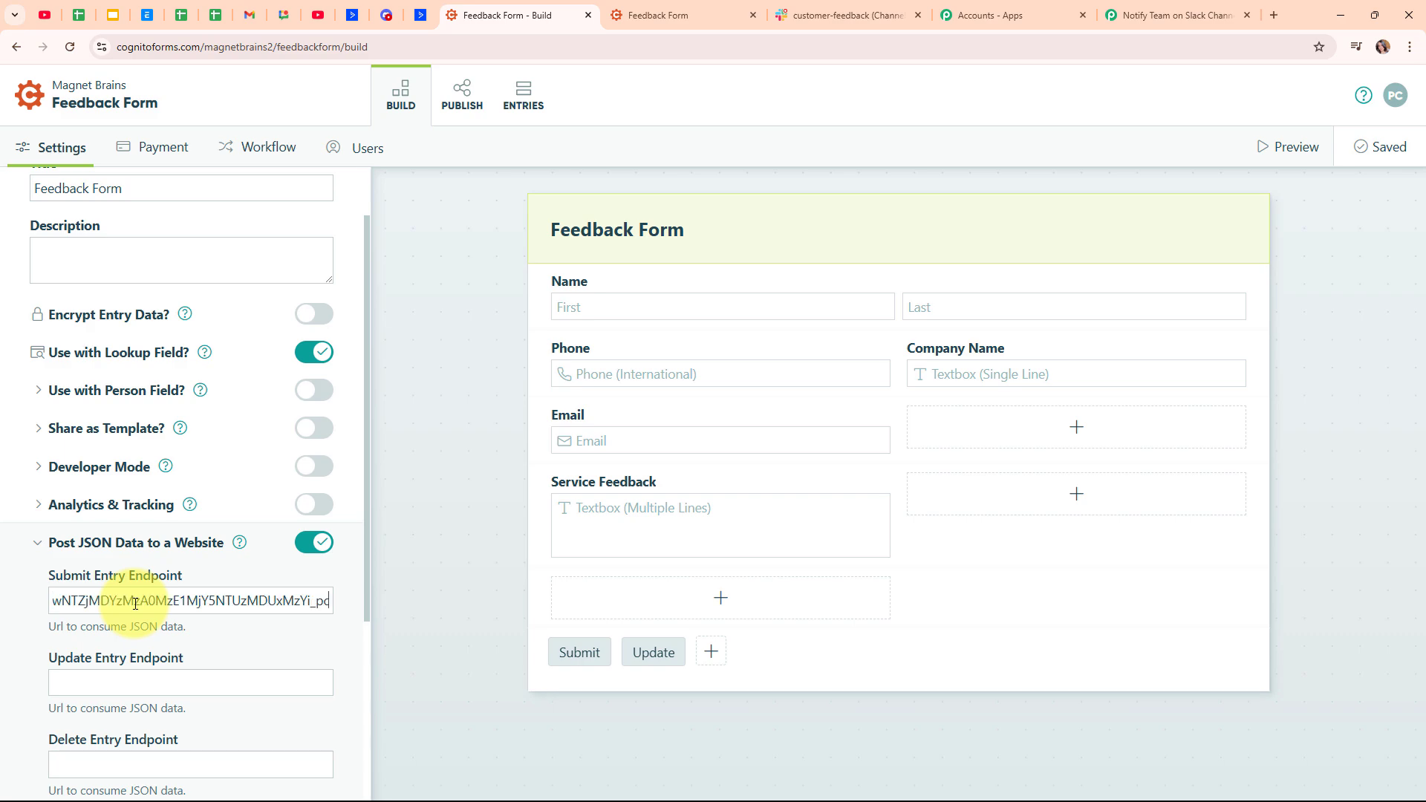
click(267, 648)
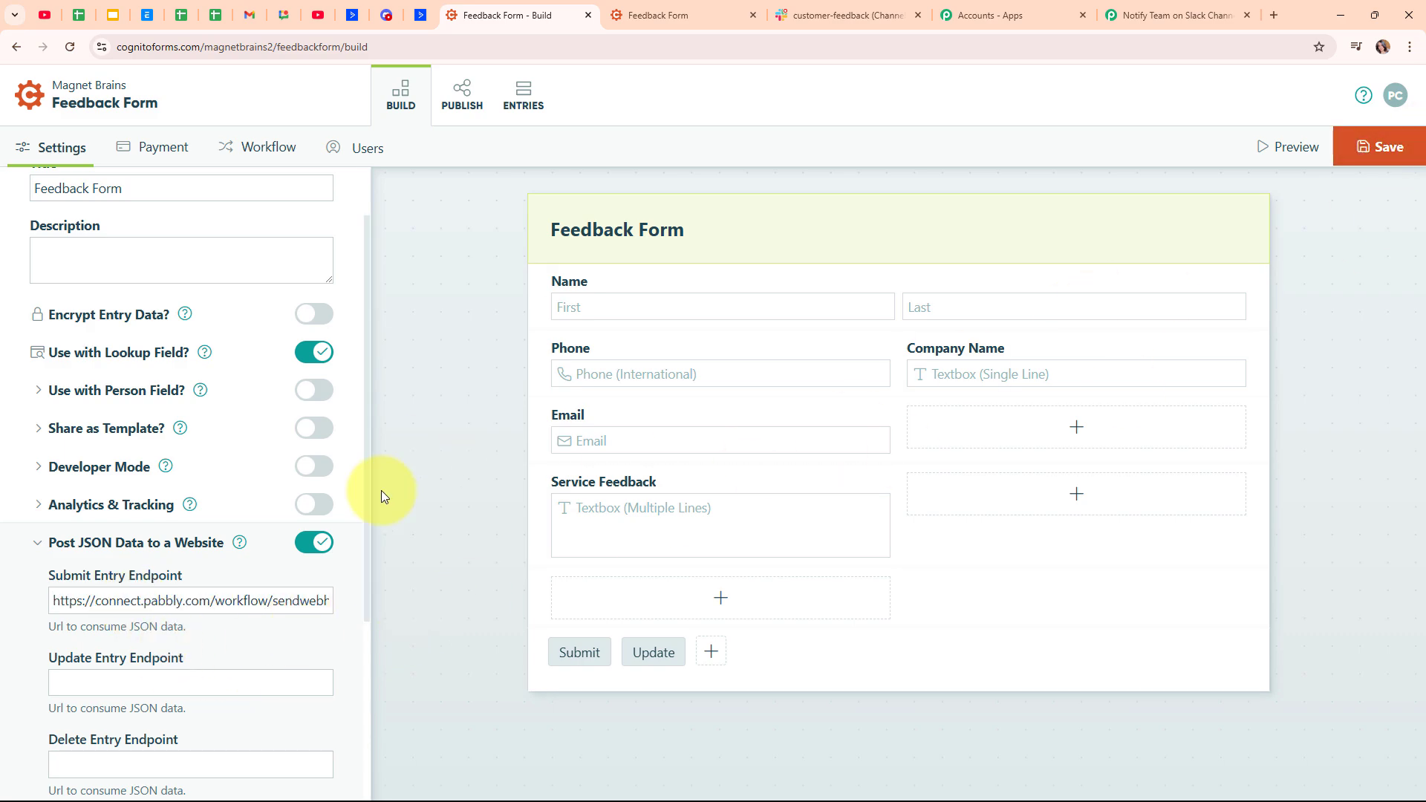
click(1411, 162)
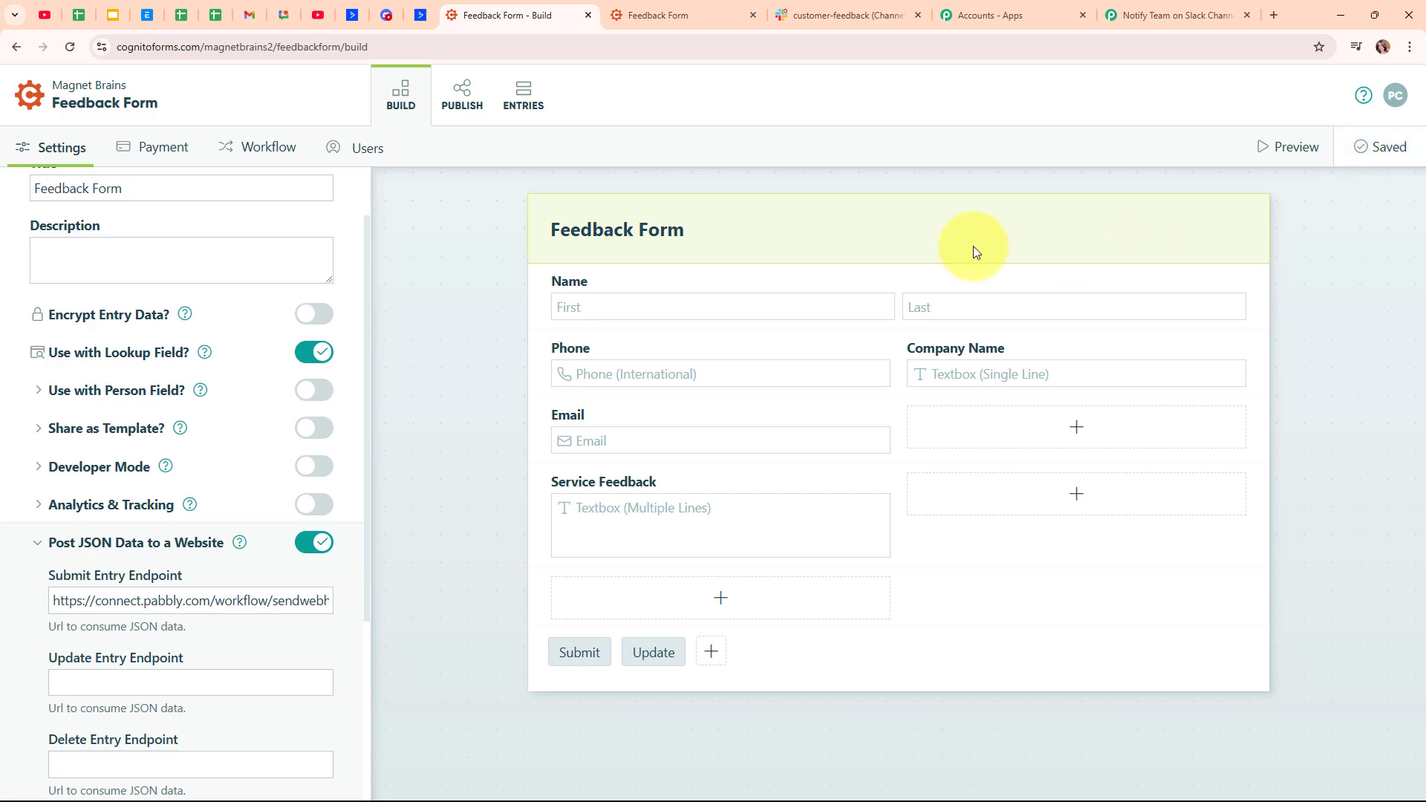
click(455, 110)
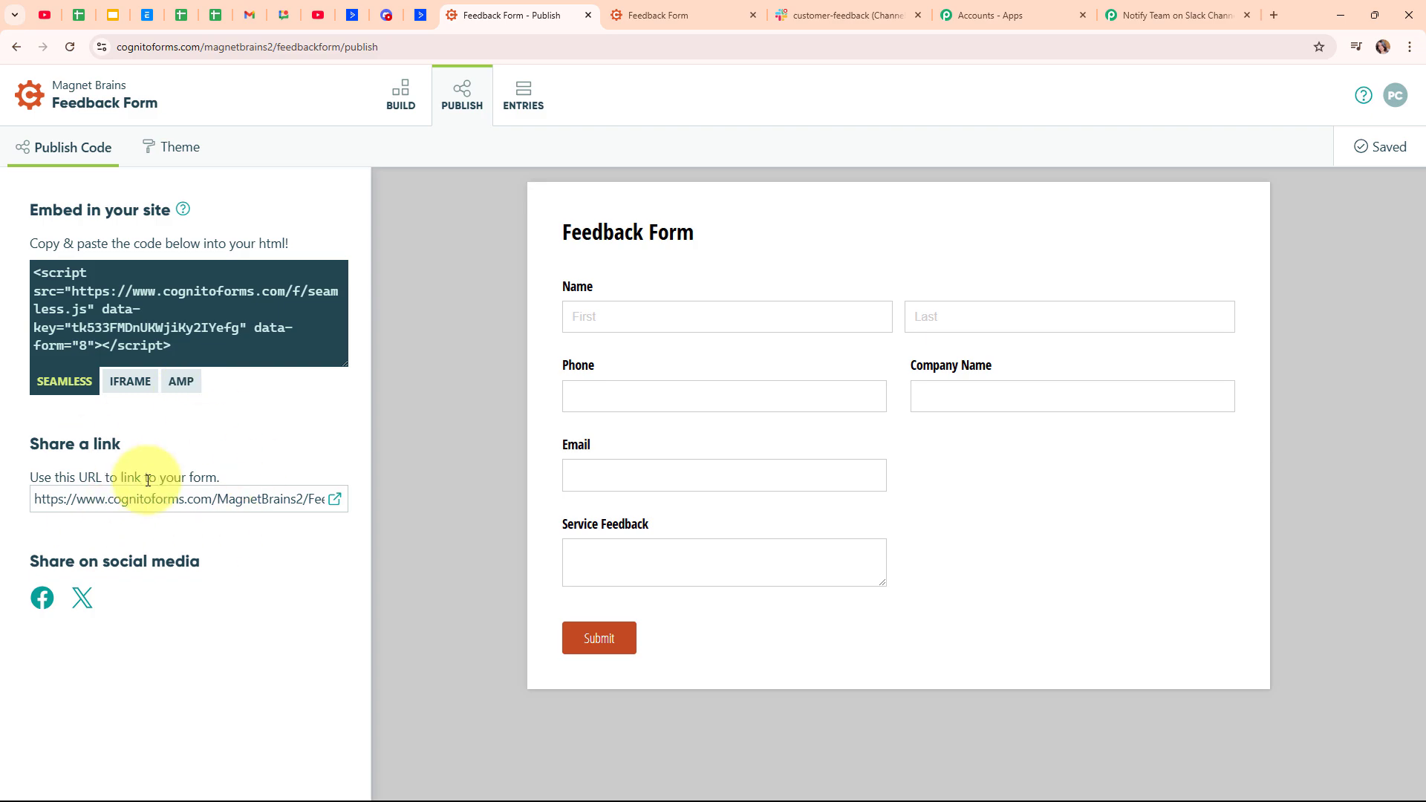
Open the public Feedback Form in a new tab, confirming the Pabbly workflow is still waiting
click(335, 498)
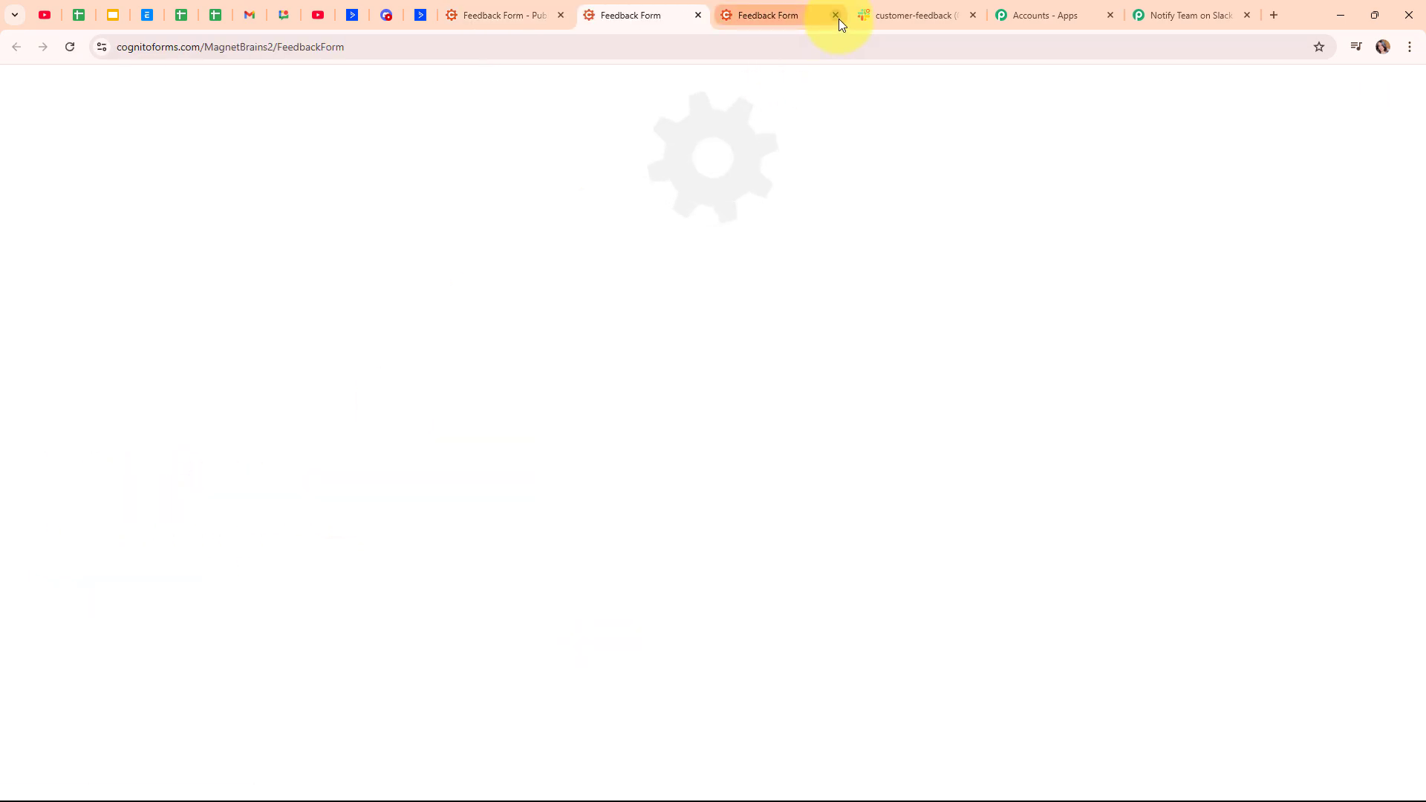
click(835, 15)
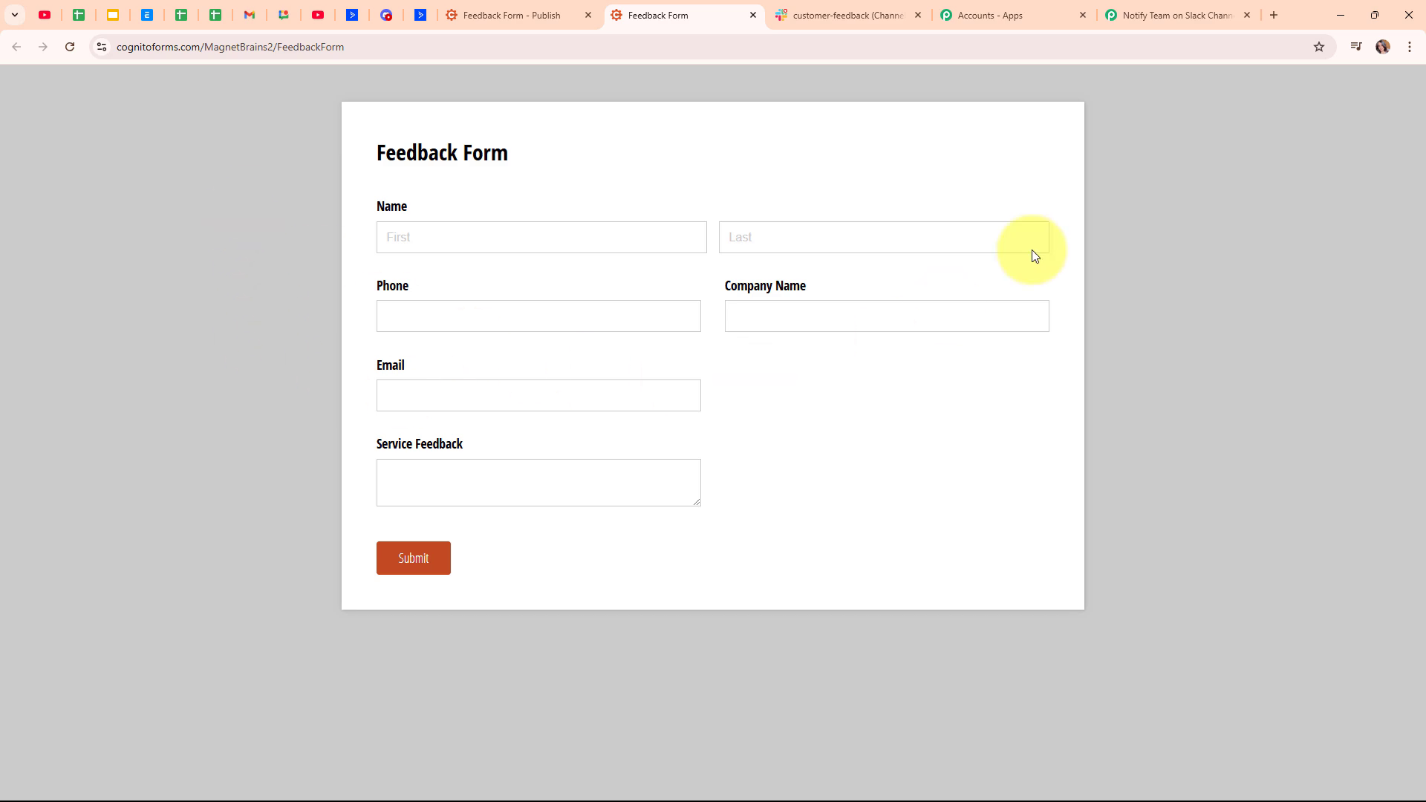
click(1154, 6)
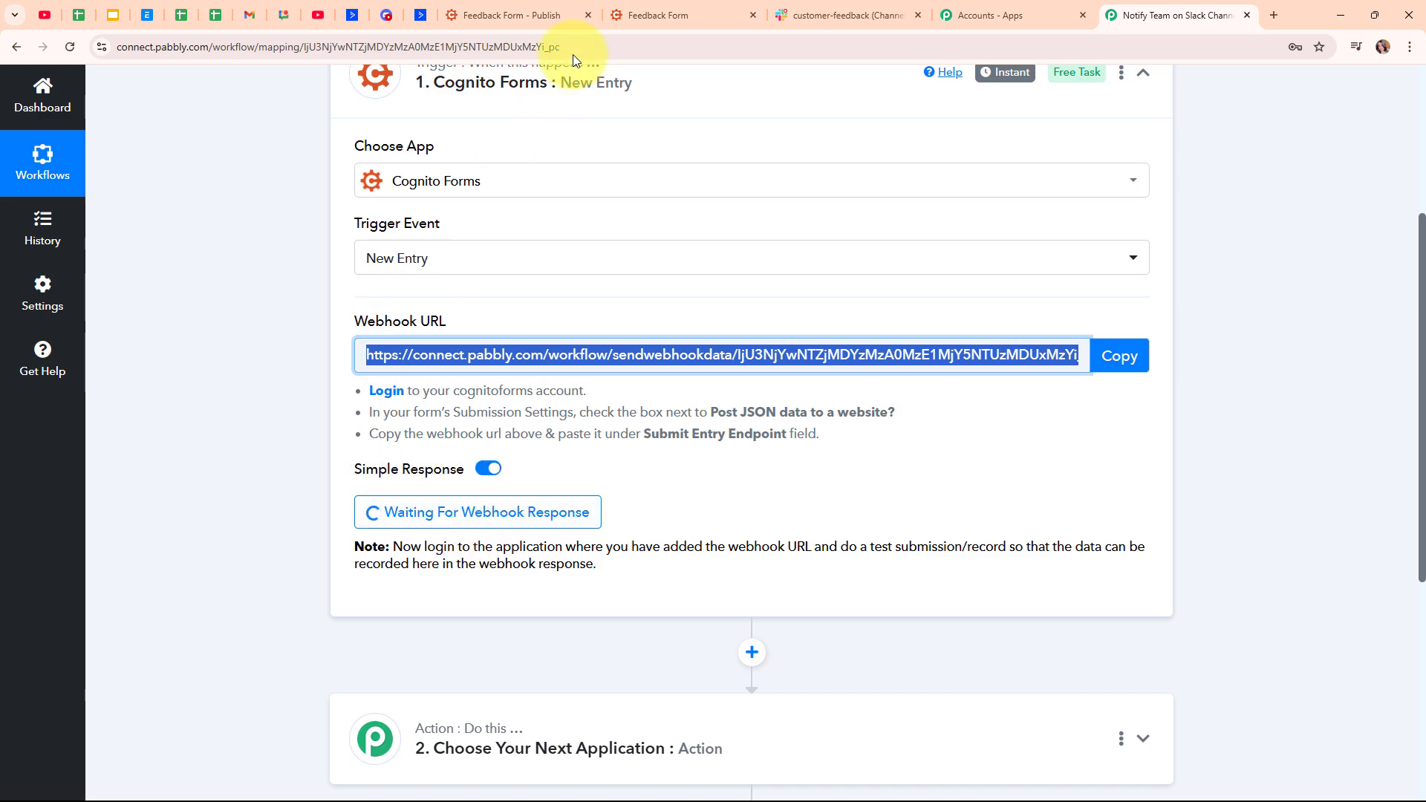
click(625, 14)
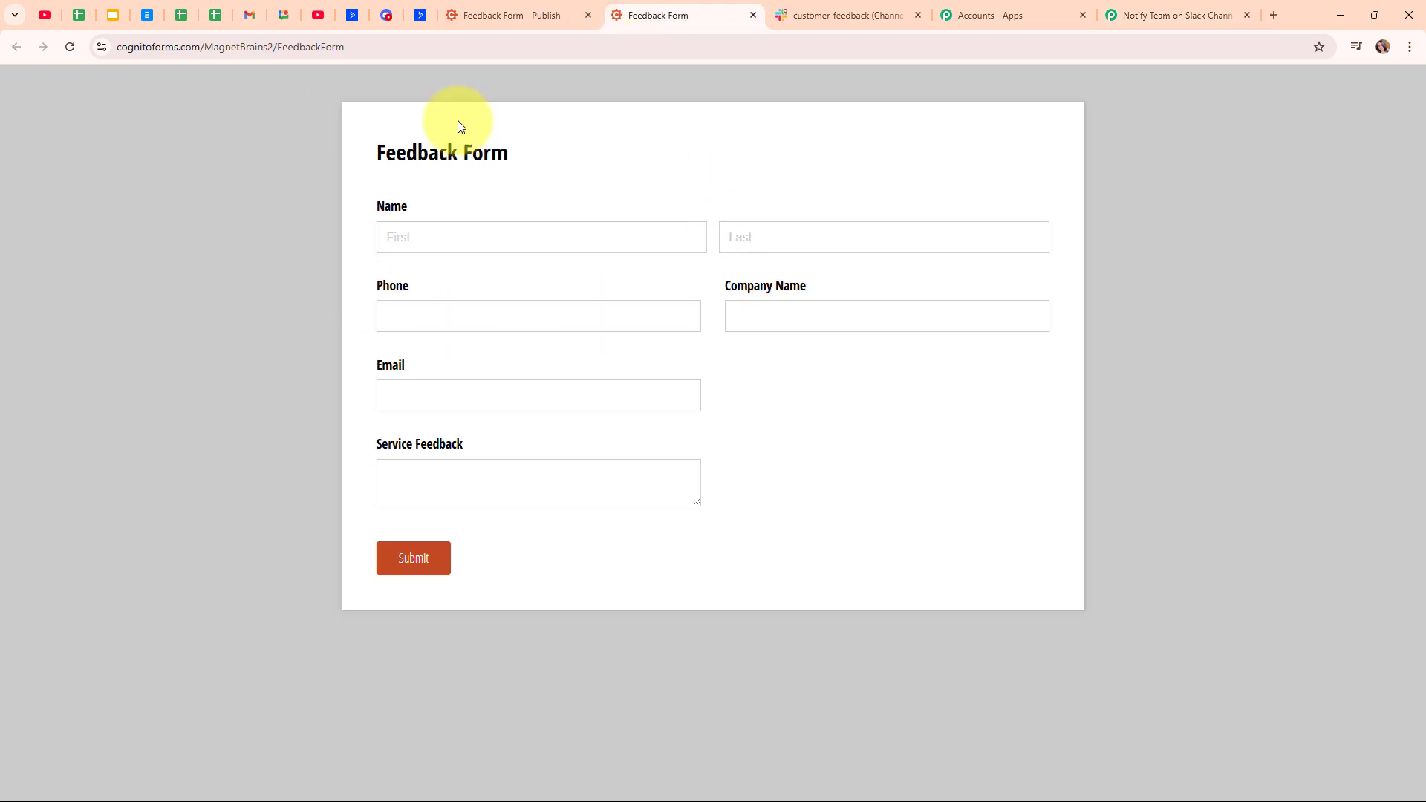
Enter a test first and last name, a phone number, and 'XYZ Company' as company
click(545, 238)
text(Test)
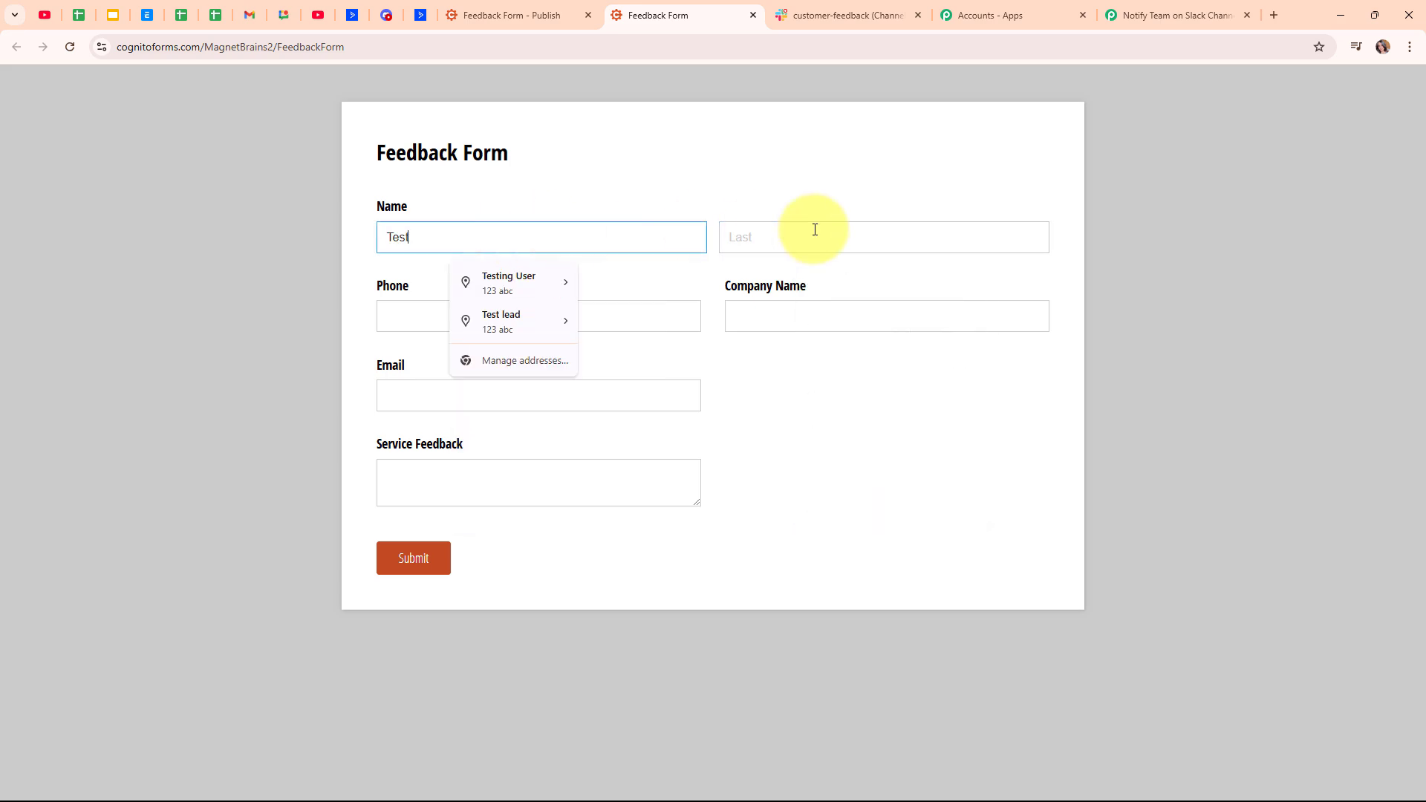
click(842, 230)
text(User)
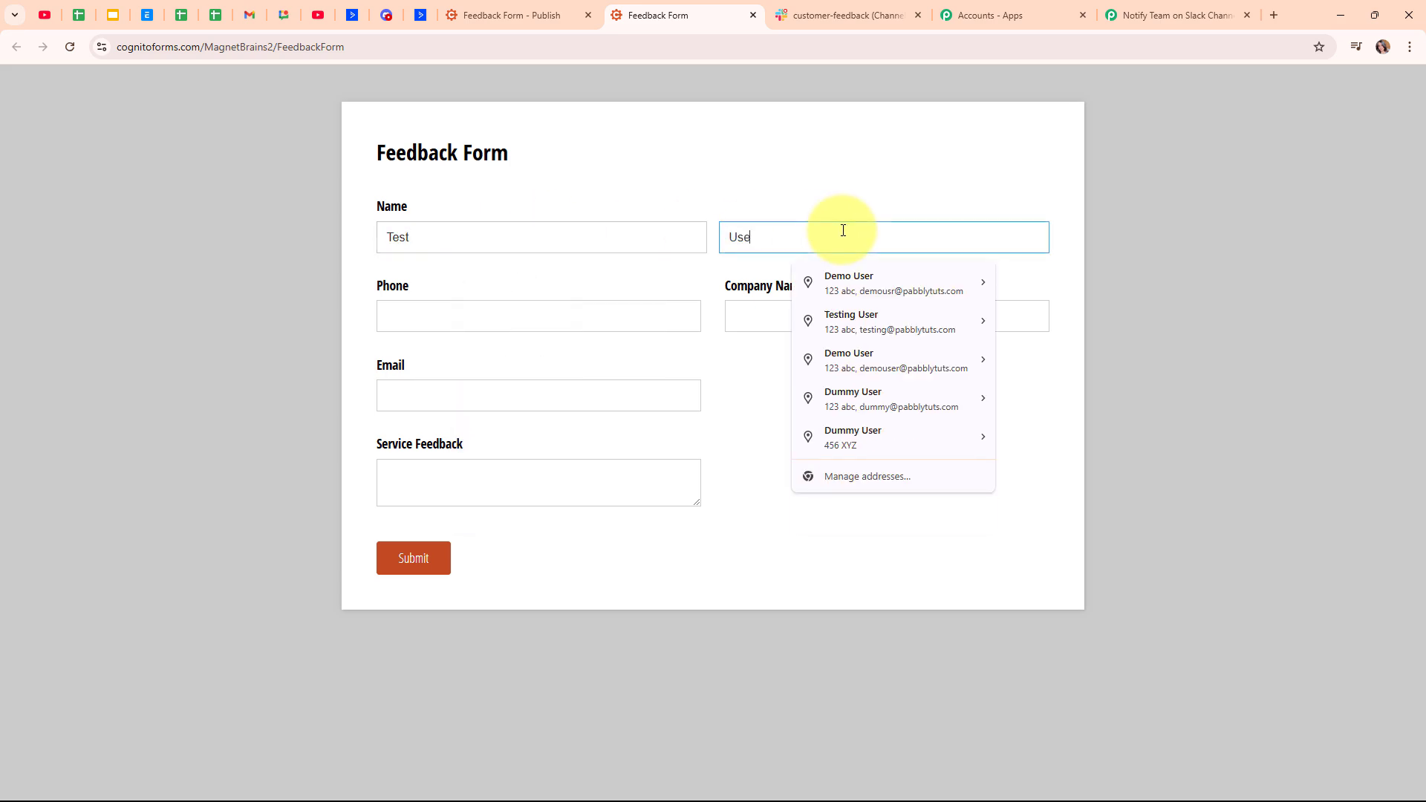
click(477, 317)
text(7777777777)
click(788, 309)
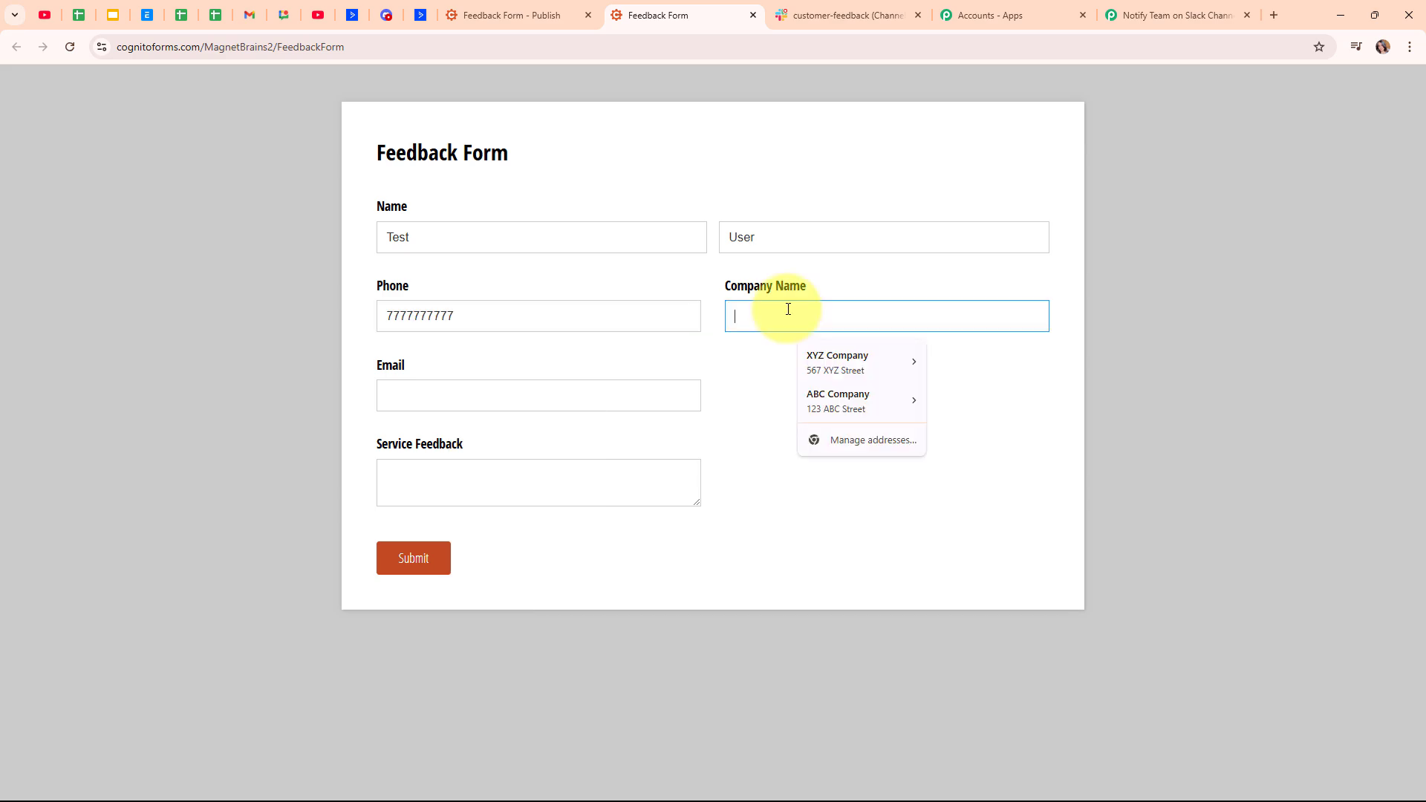
text(XYZ)
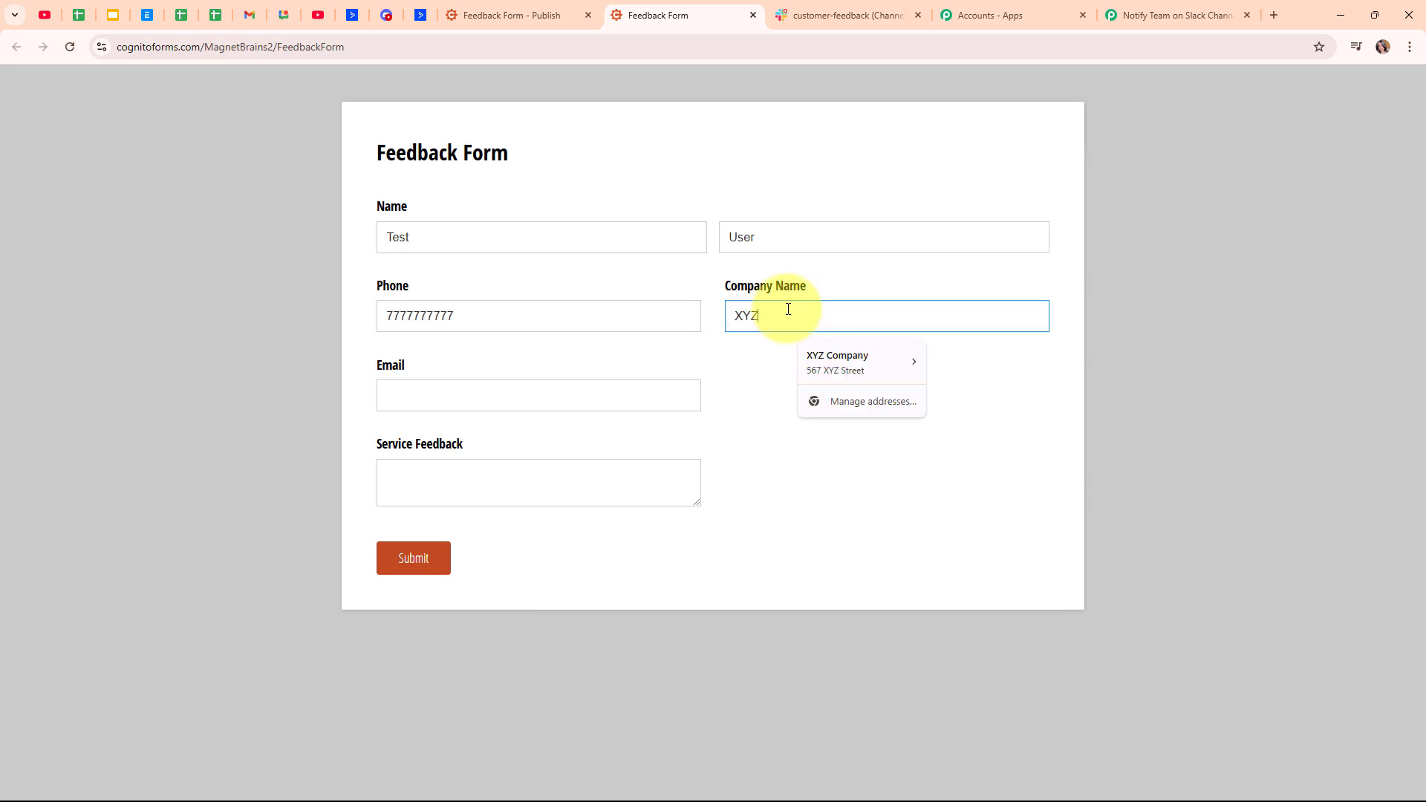
text( Company)
Add a test email, paste feedback 'Best Digital Marketing Agency we have ever worked with.', and submit
click(514, 401)
text(test@)
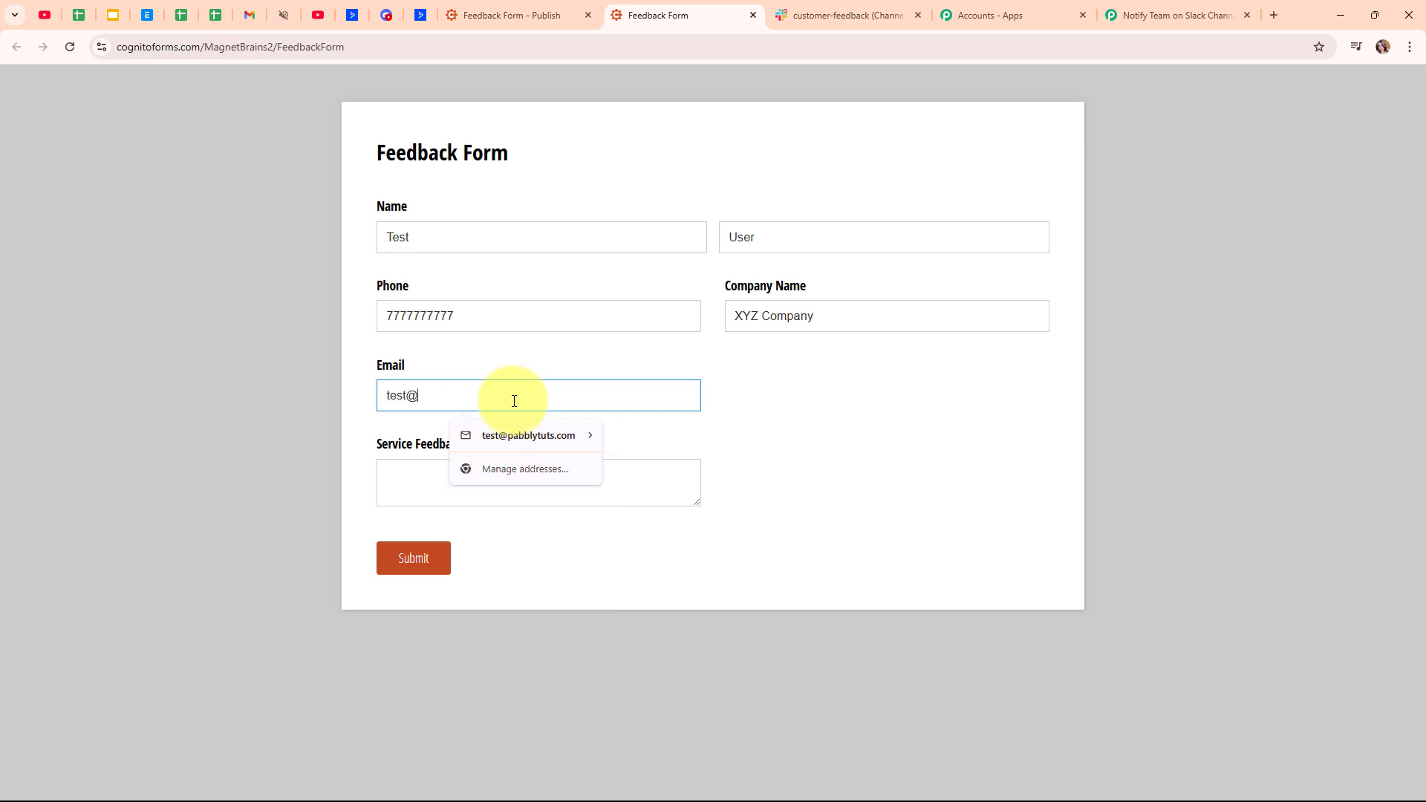
text(pabb)
key(Down)
key(Return)
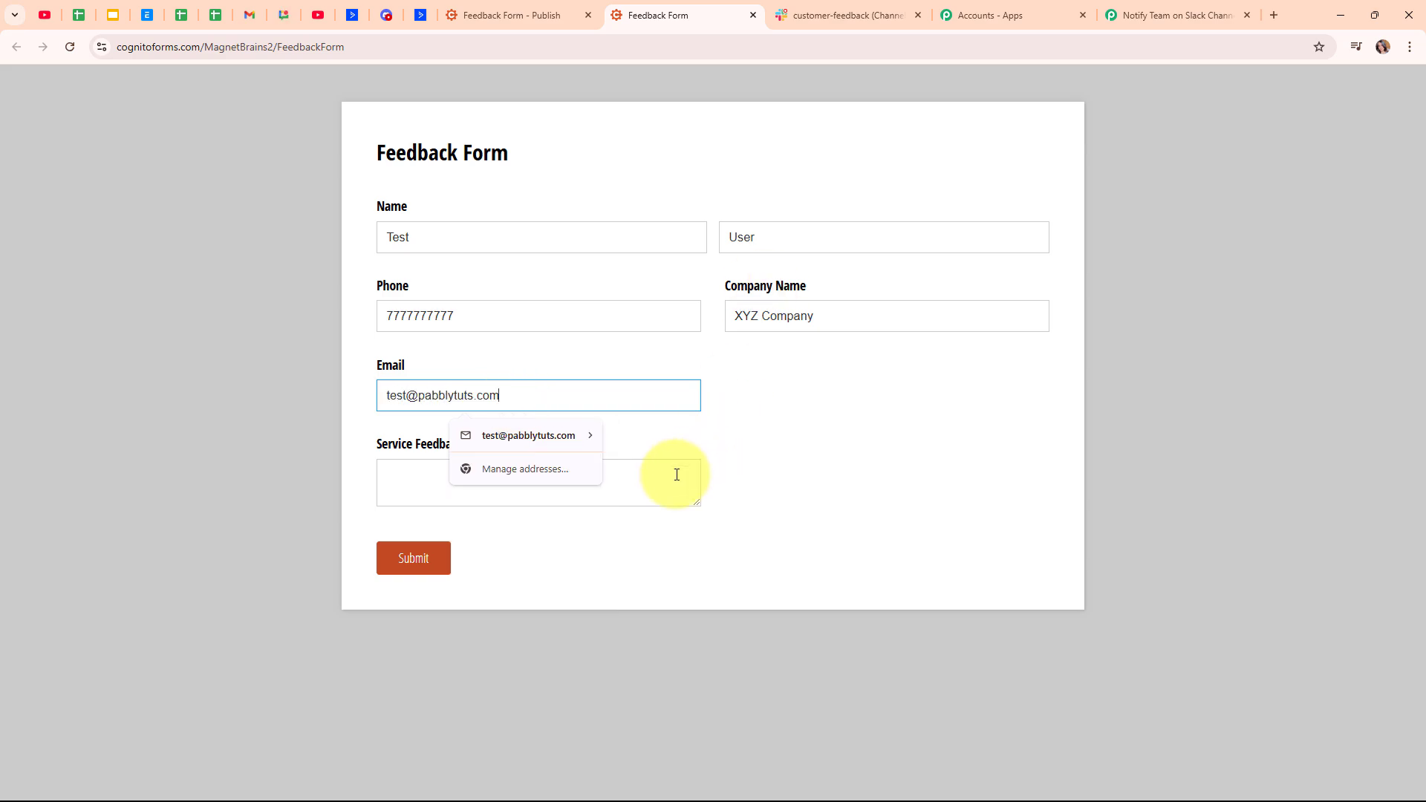
click(664, 486)
text(Best Digital Marketing Agency we have ever worked with.)
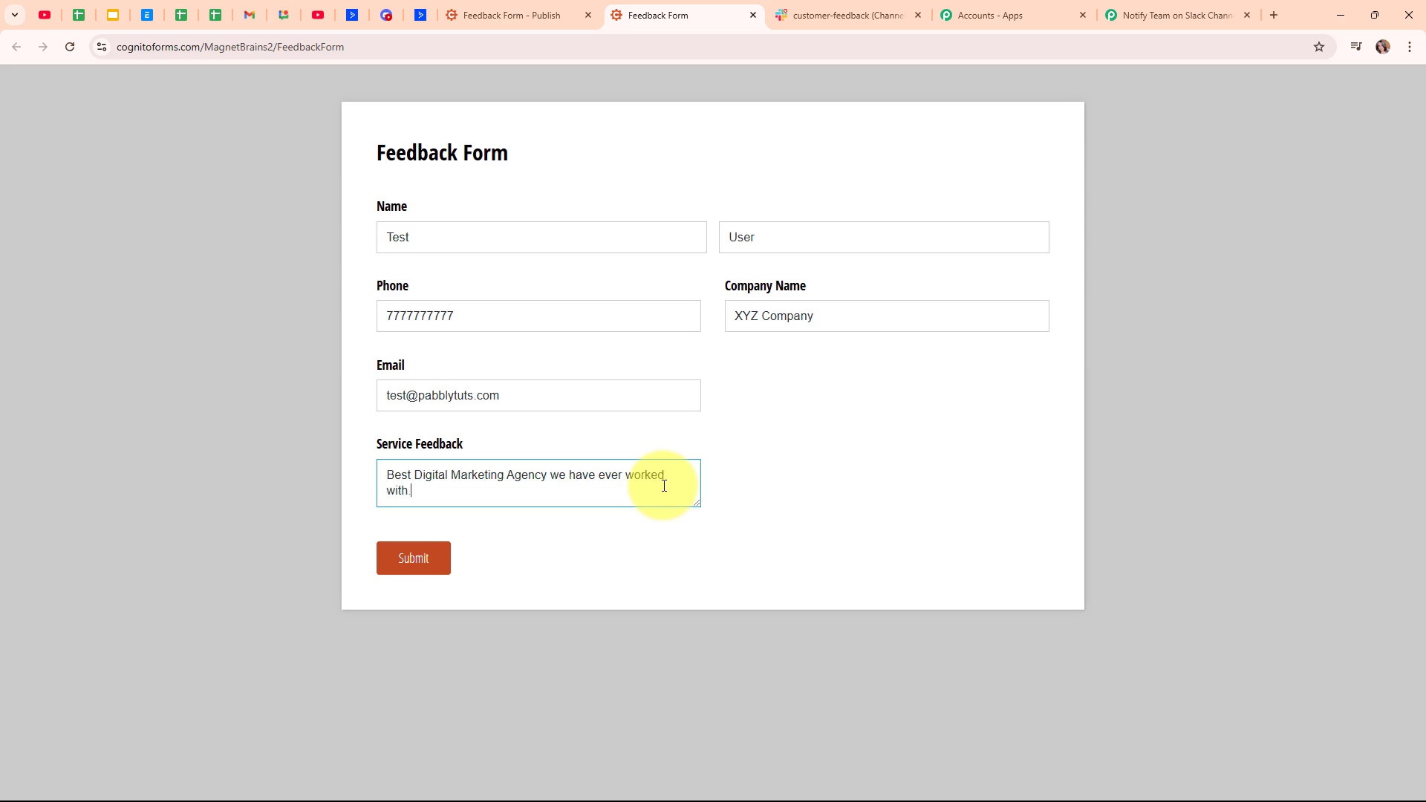
click(441, 574)
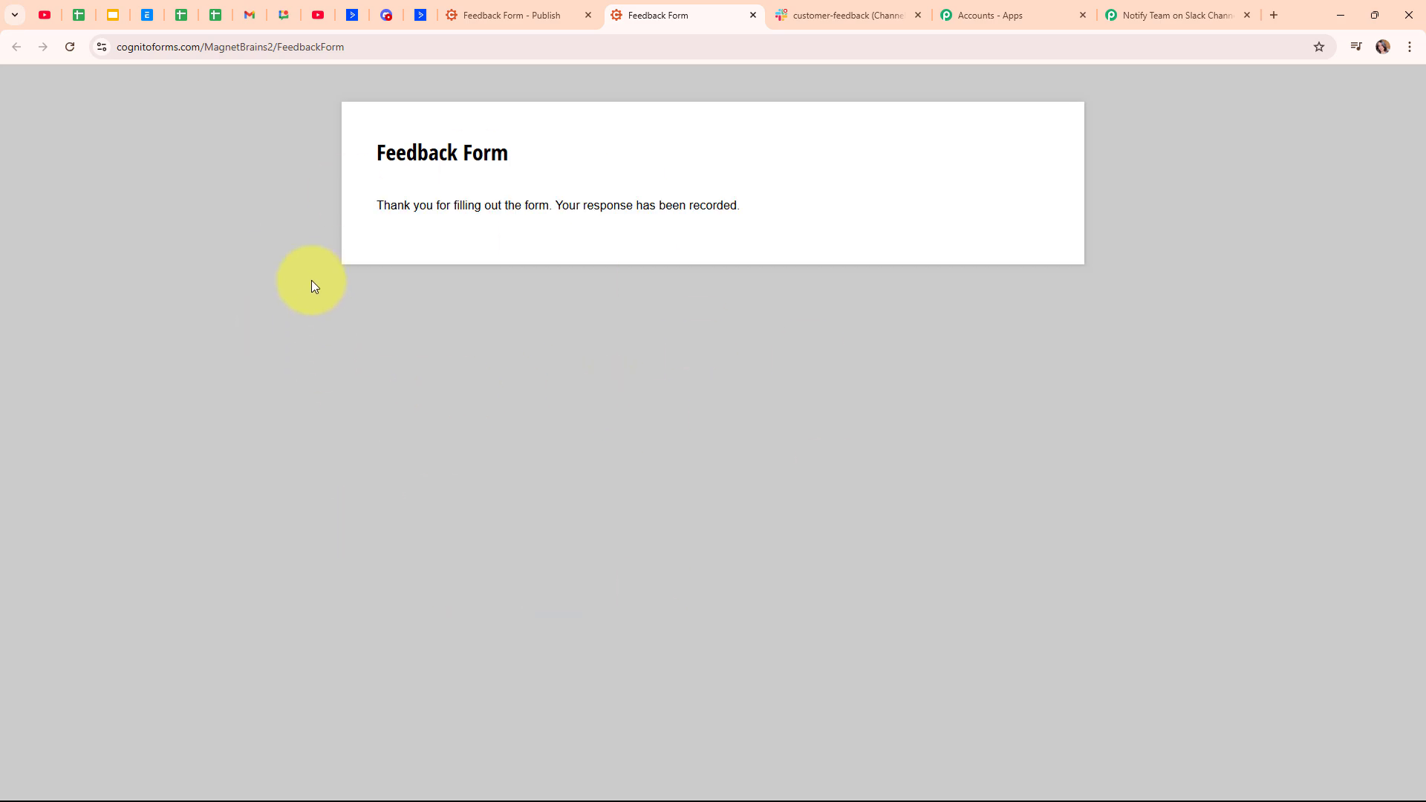
Review the captured Cognito Forms entry, from ServiceFeedback down to CompanyName XYZ Company, then collapse the trigger
click(1182, 9)
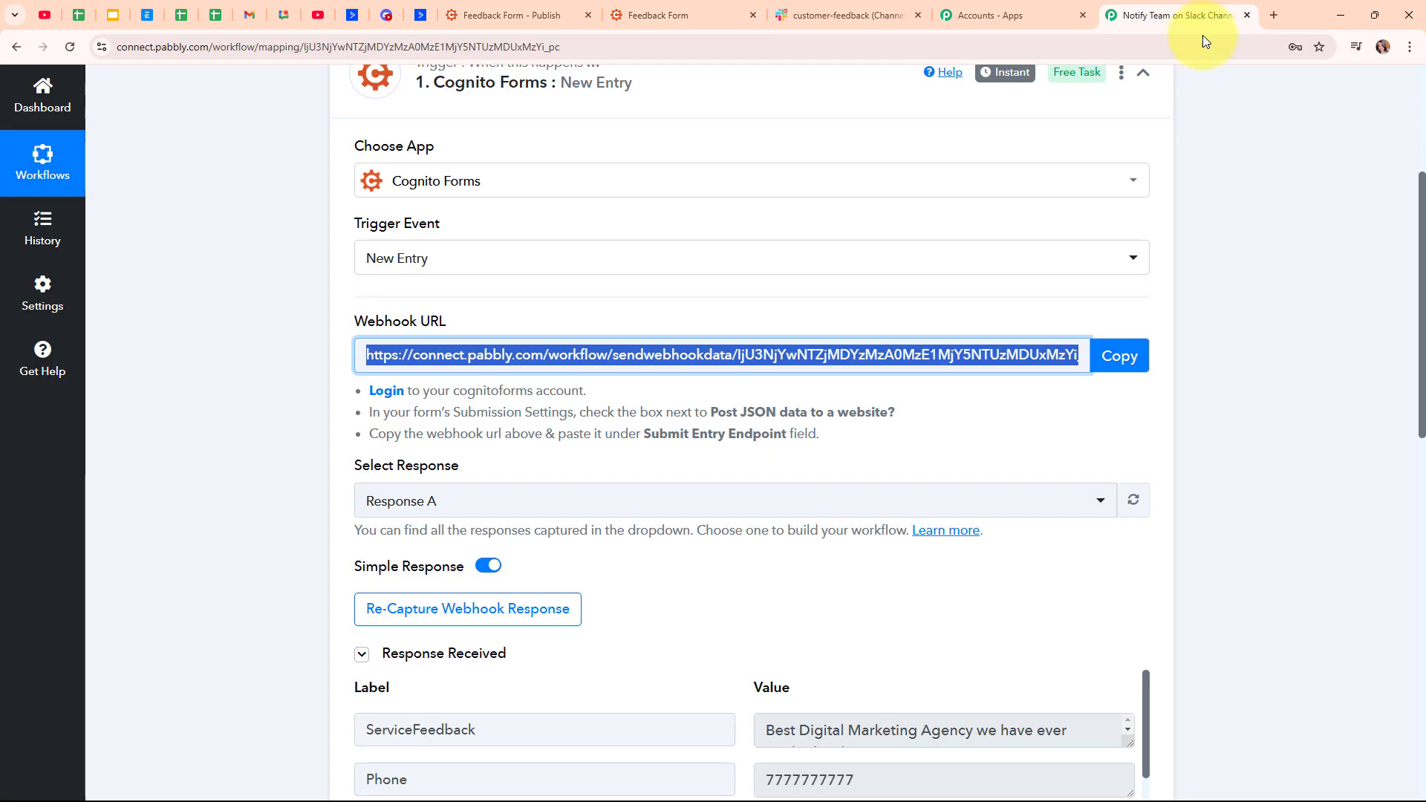
scroll(1263, 515, down, 7)
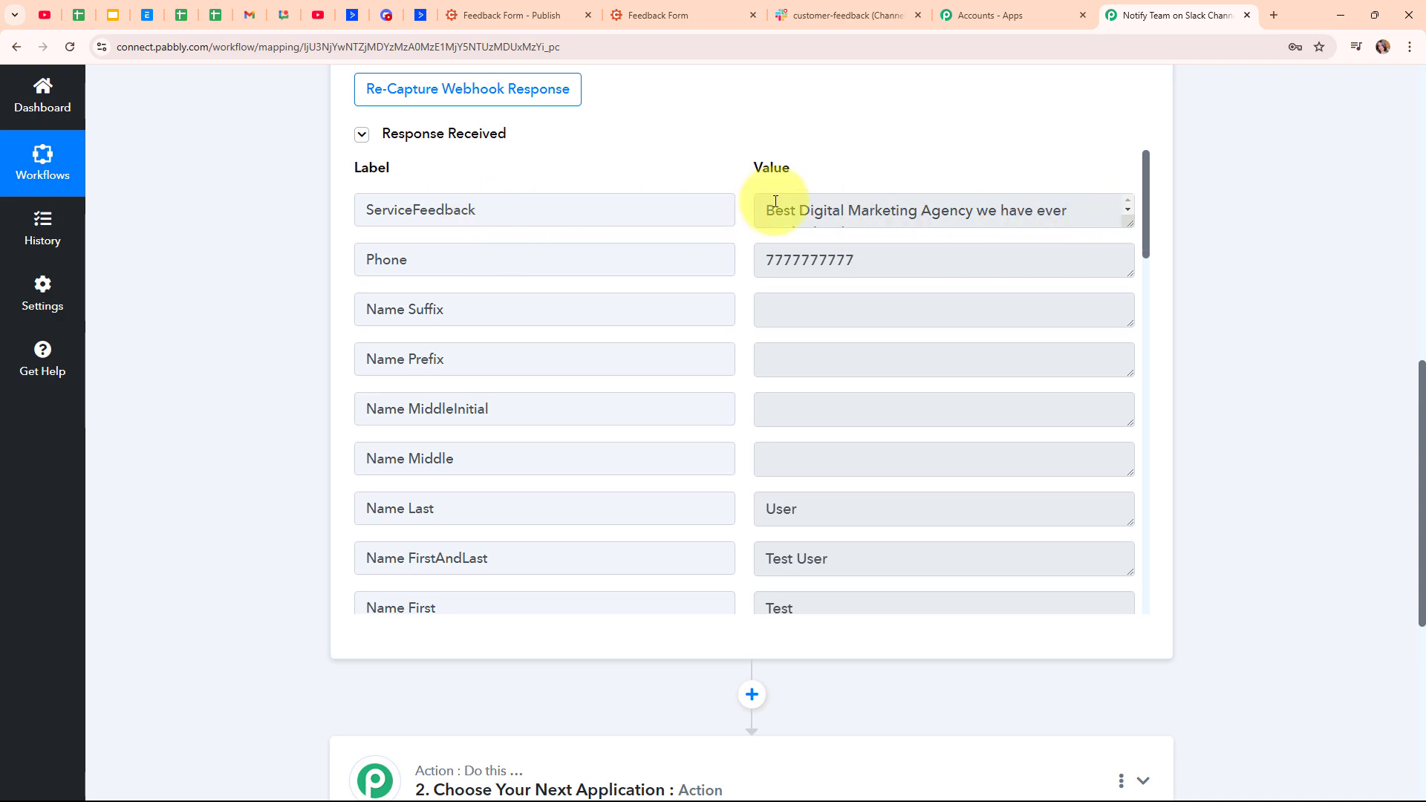
mouse_move(1129, 223)
mouse_down()
mouse_move(1127, 251)
mouse_move(1127, 238)
mouse_up()
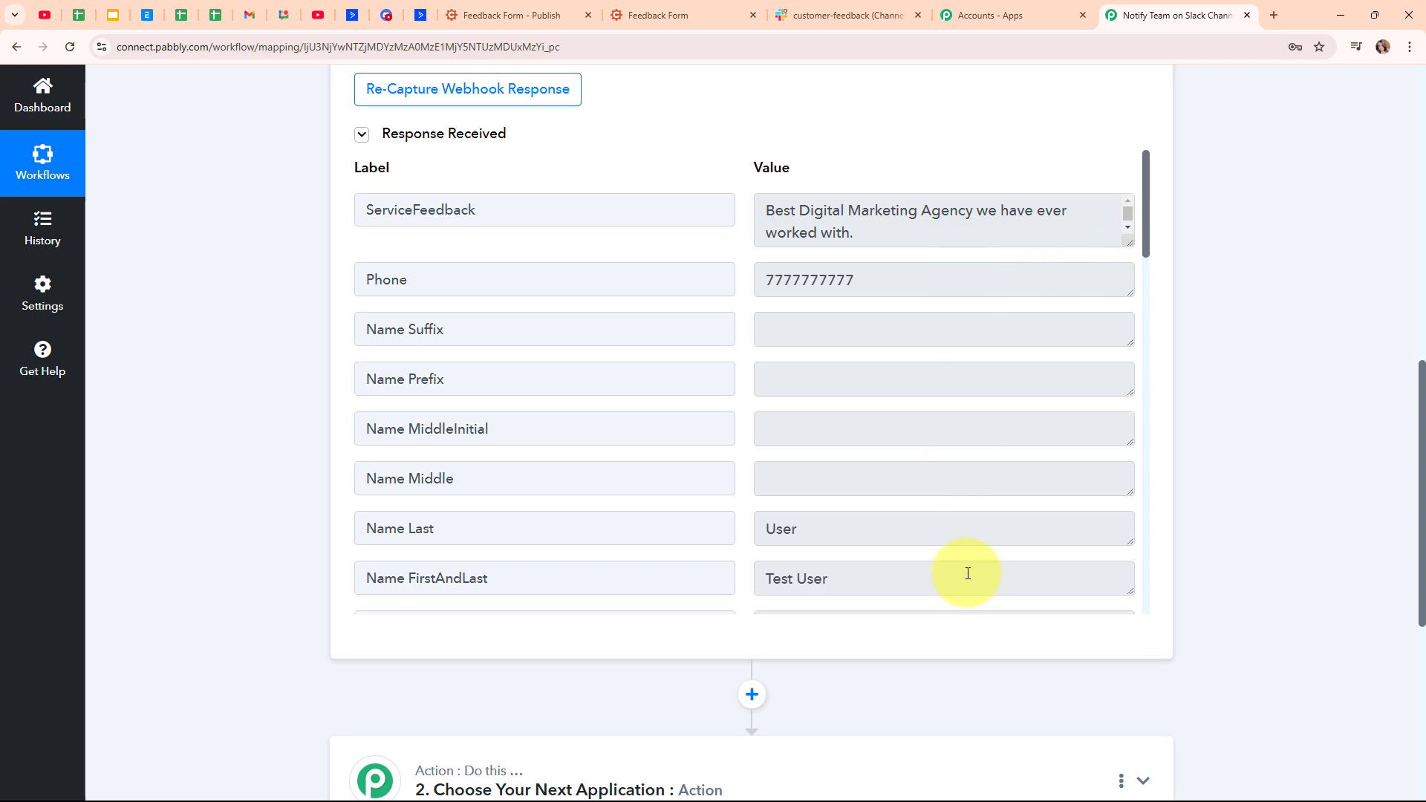
scroll(962, 564, down, 3)
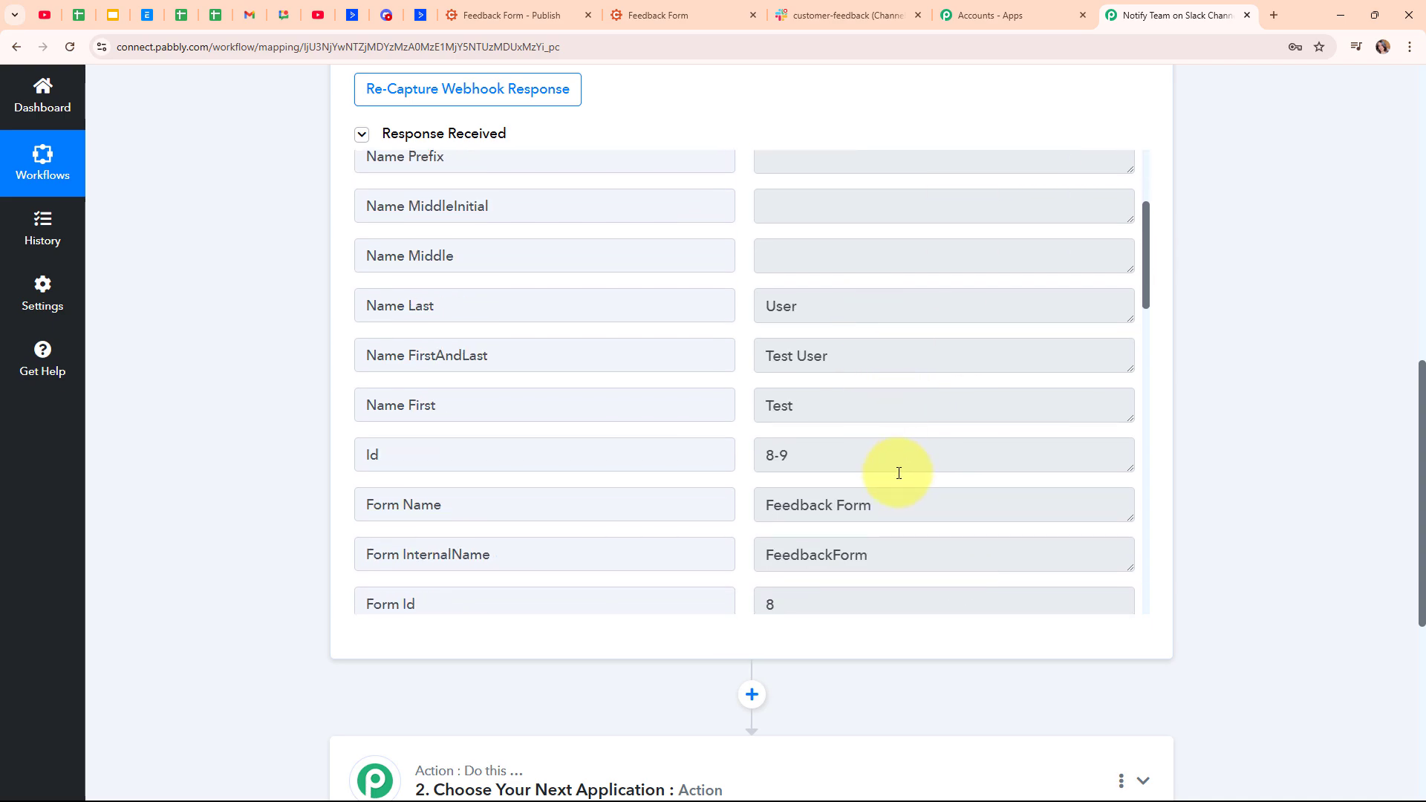
scroll(898, 473, down, 15)
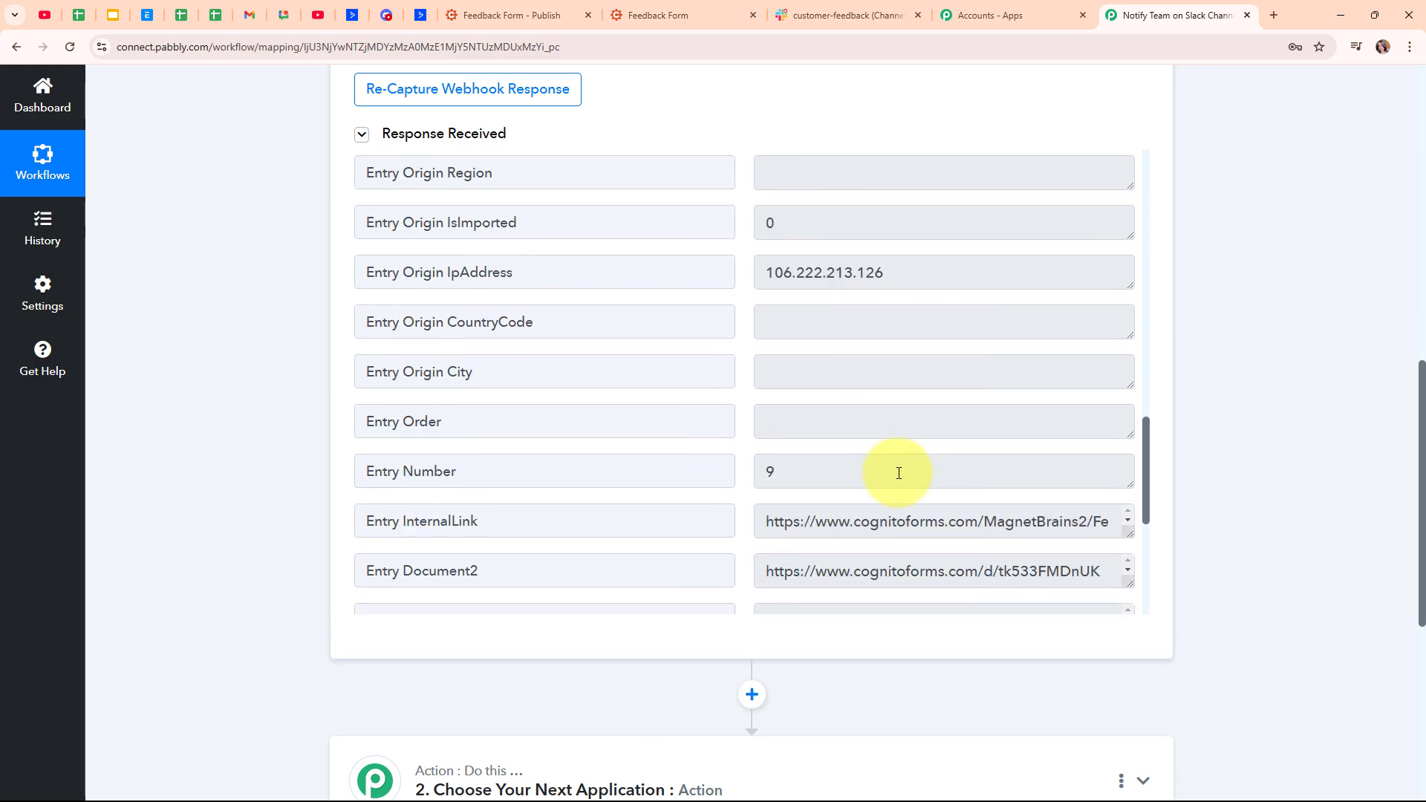
scroll(898, 473, down, 1)
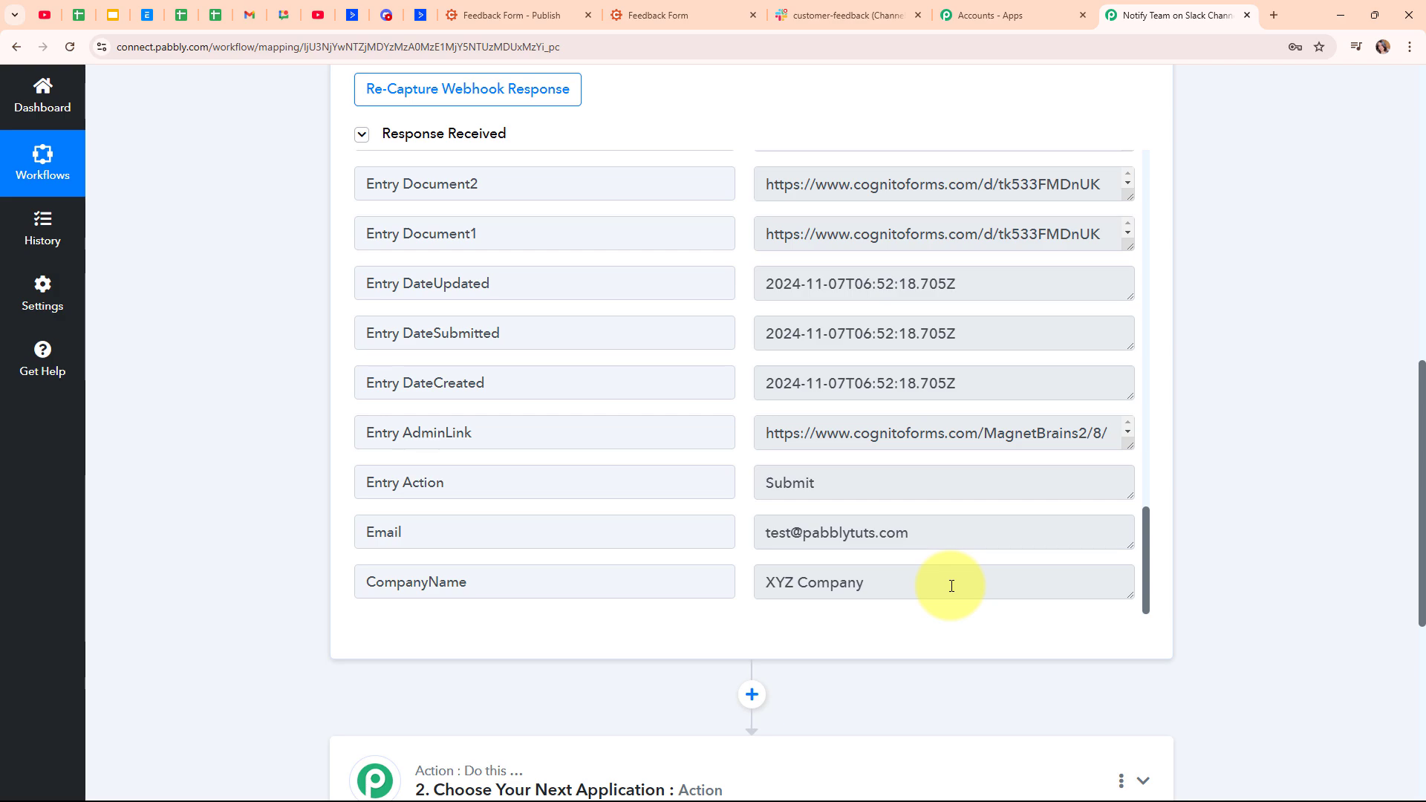
scroll(1263, 489, up, 1)
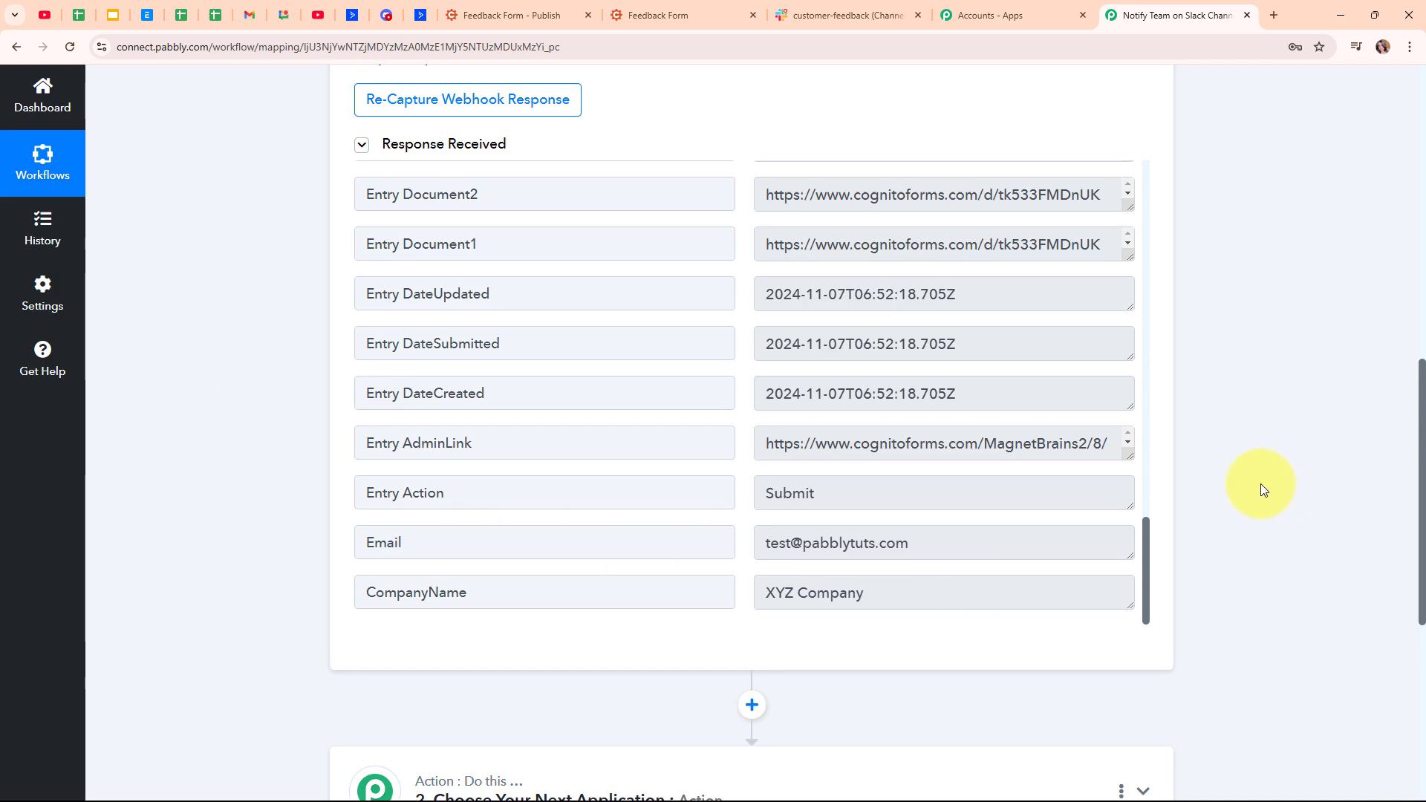
scroll(1259, 483, up, 15)
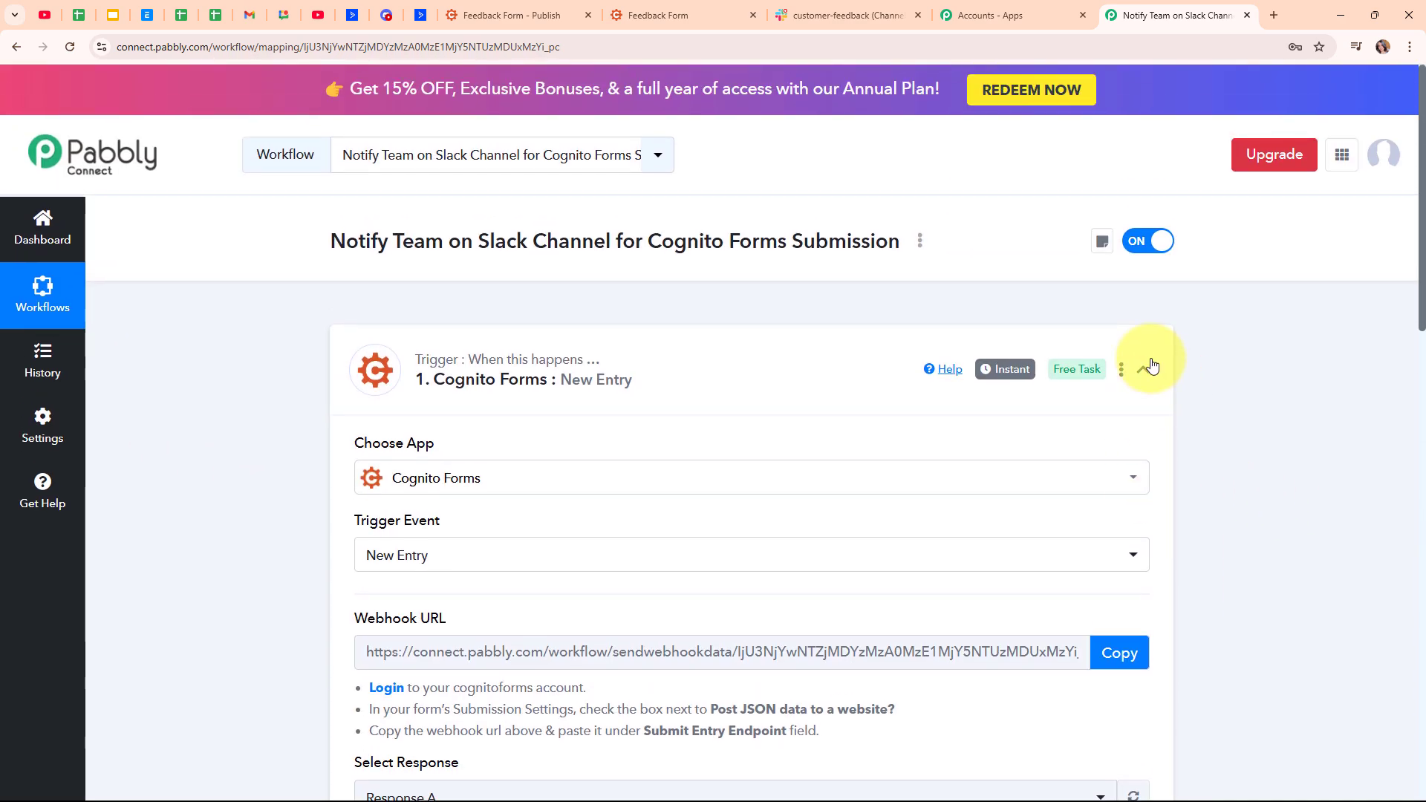
click(1149, 367)
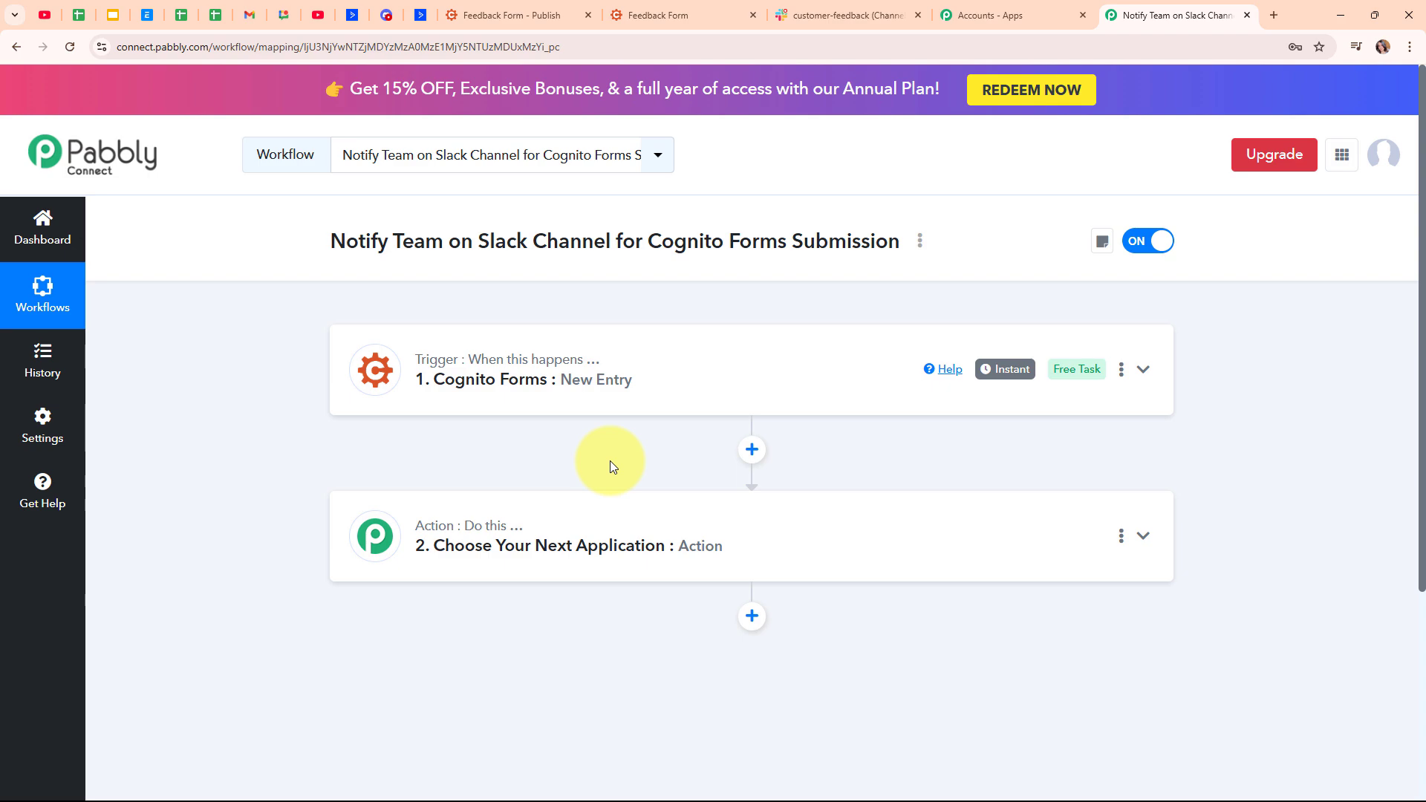
Set Slack as the app for the workflow's action step
click(763, 559)
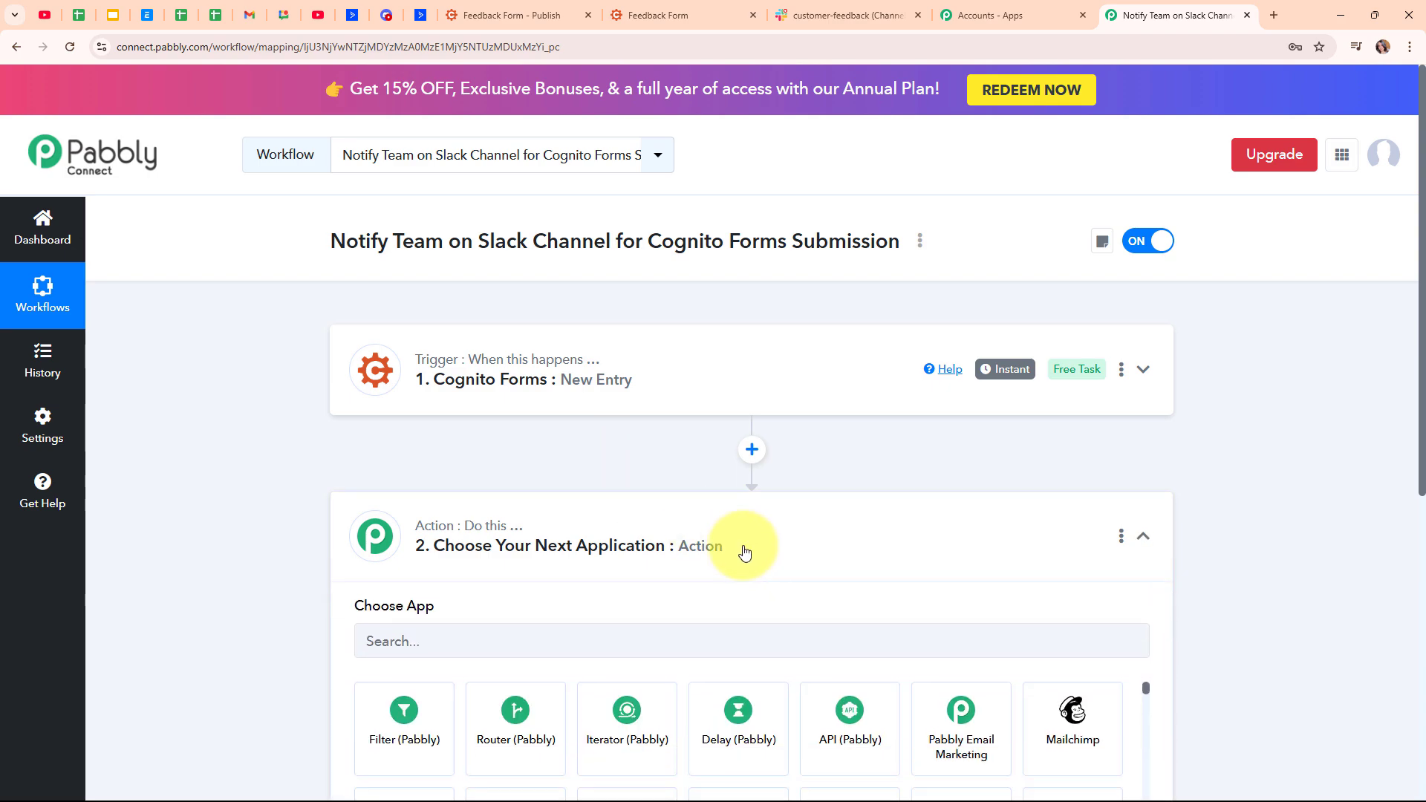
click(552, 384)
text(S)
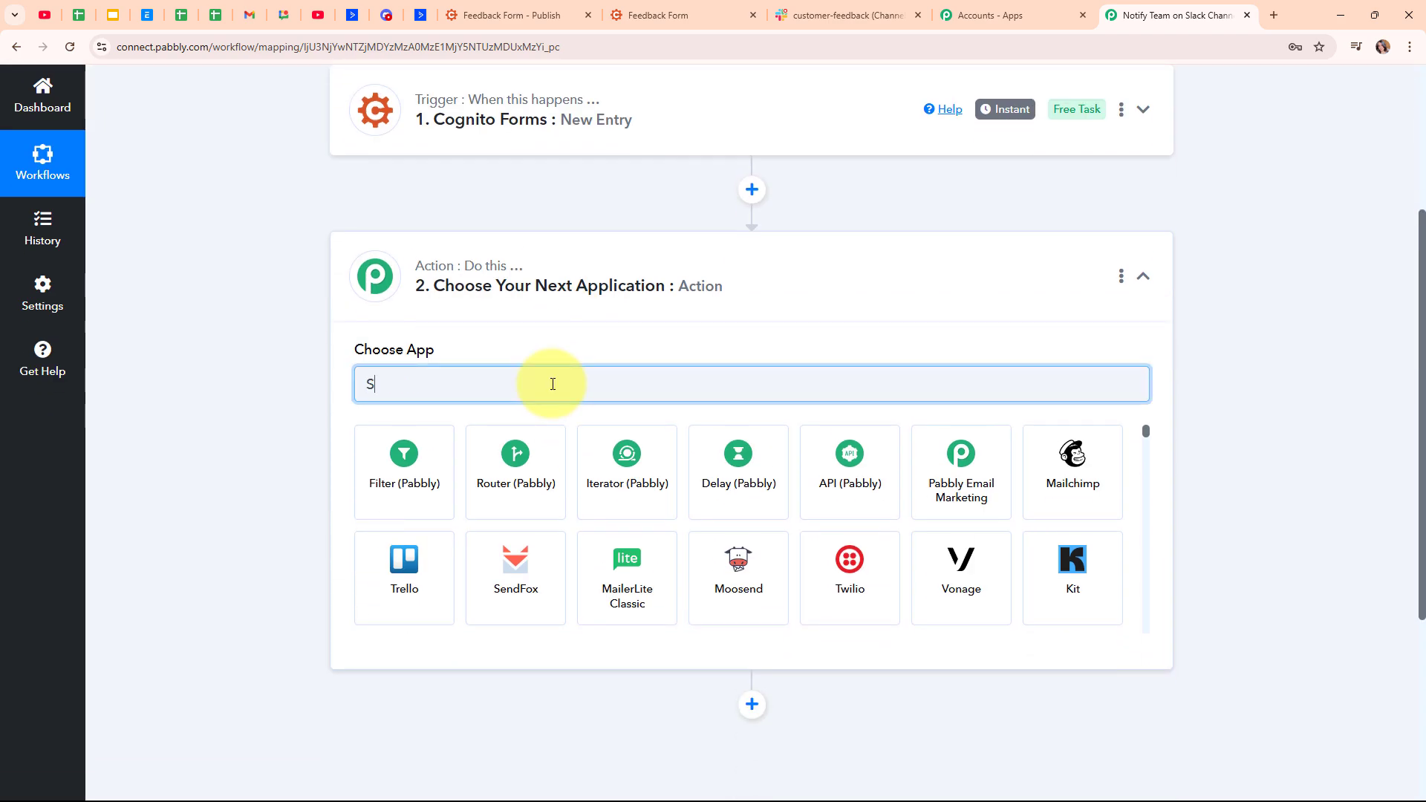
text(lack)
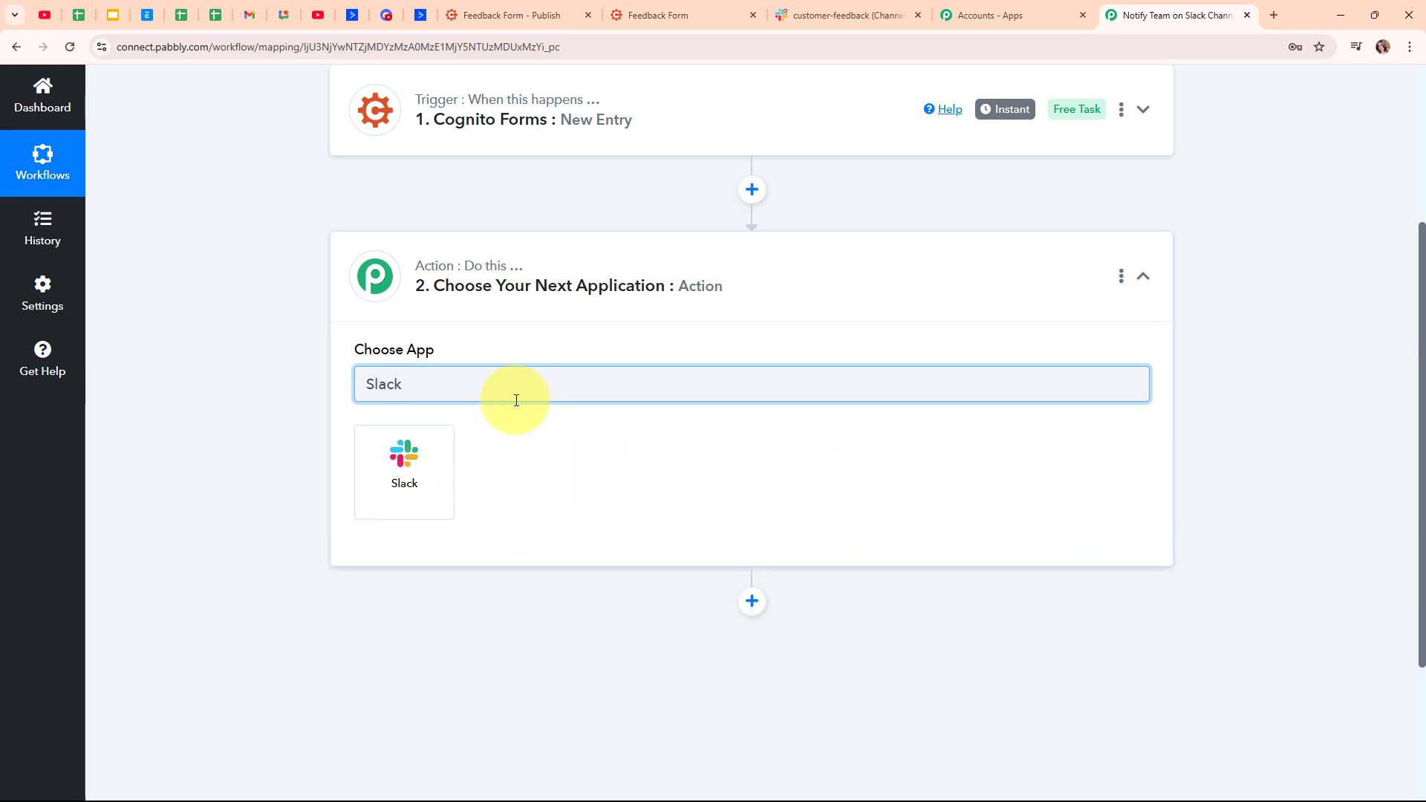
click(402, 490)
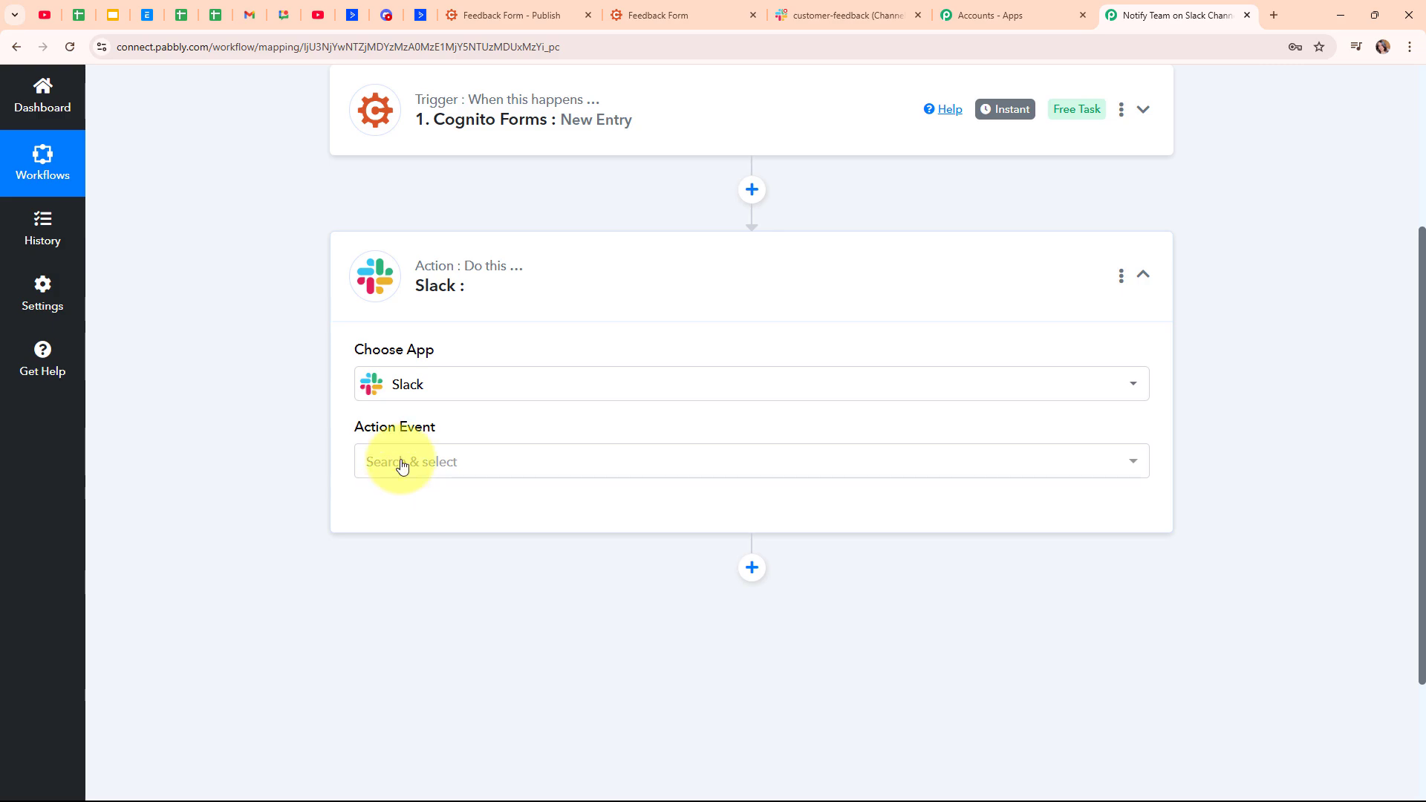
Choose Send Channel Message as the Slack action event and start connecting a Slack account
click(467, 464)
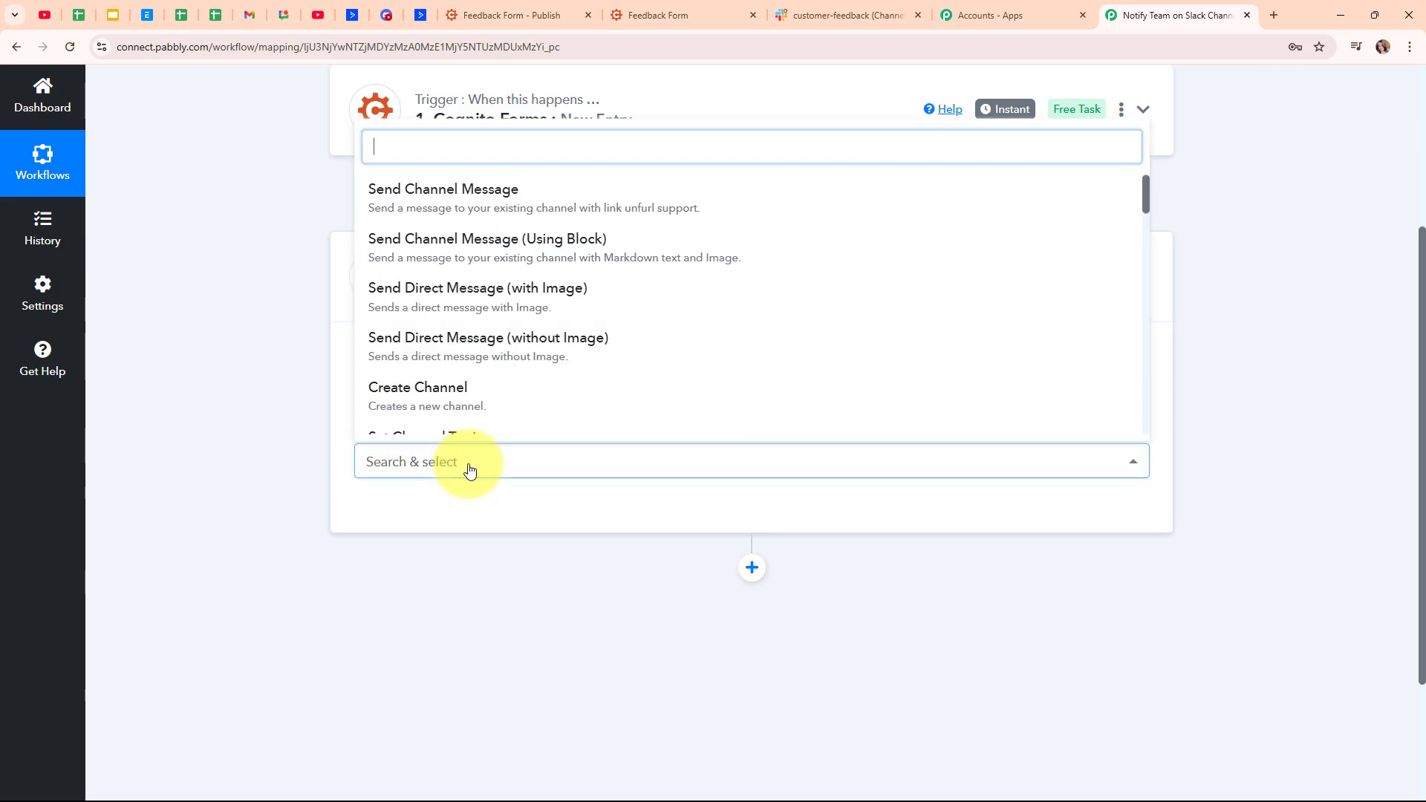
click(449, 214)
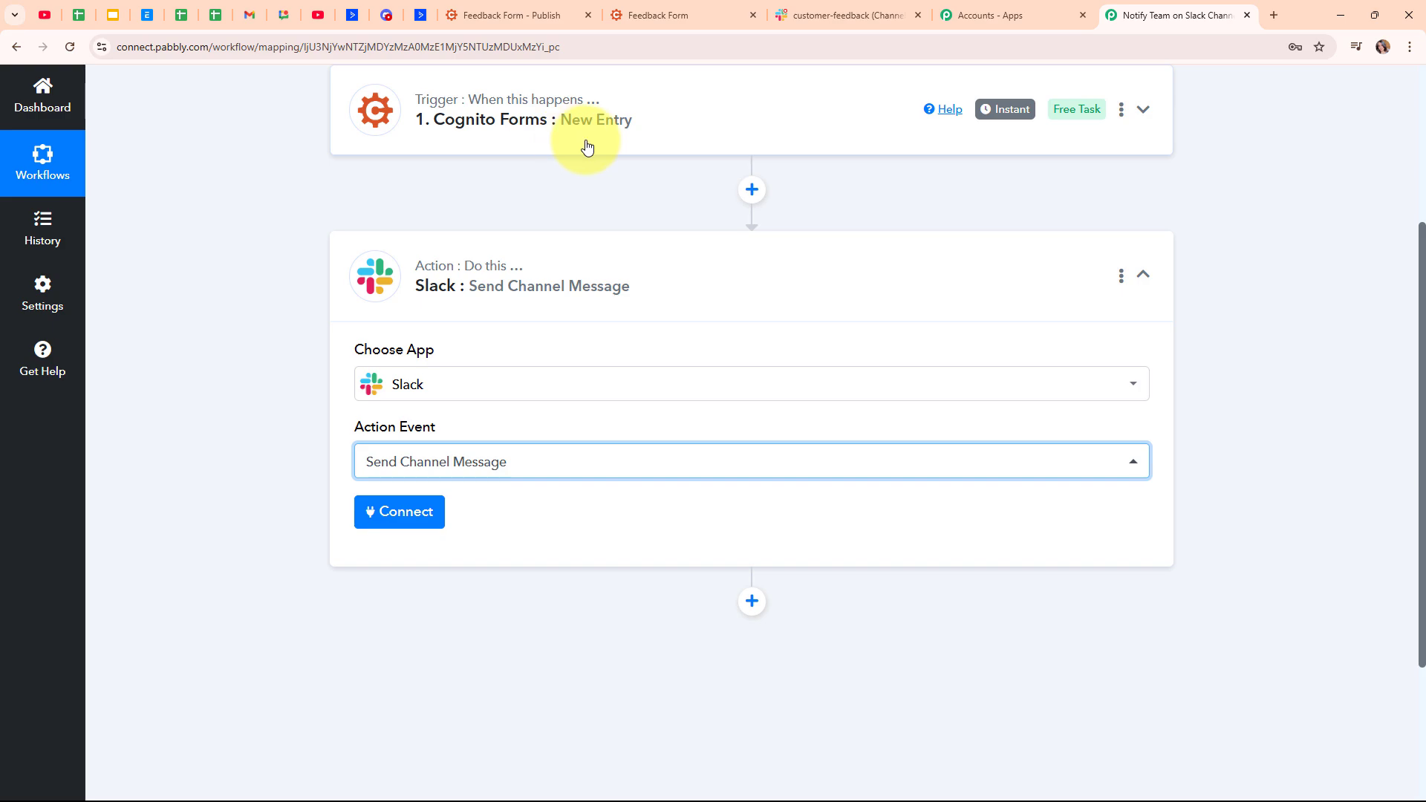
mouse_move(401, 276)
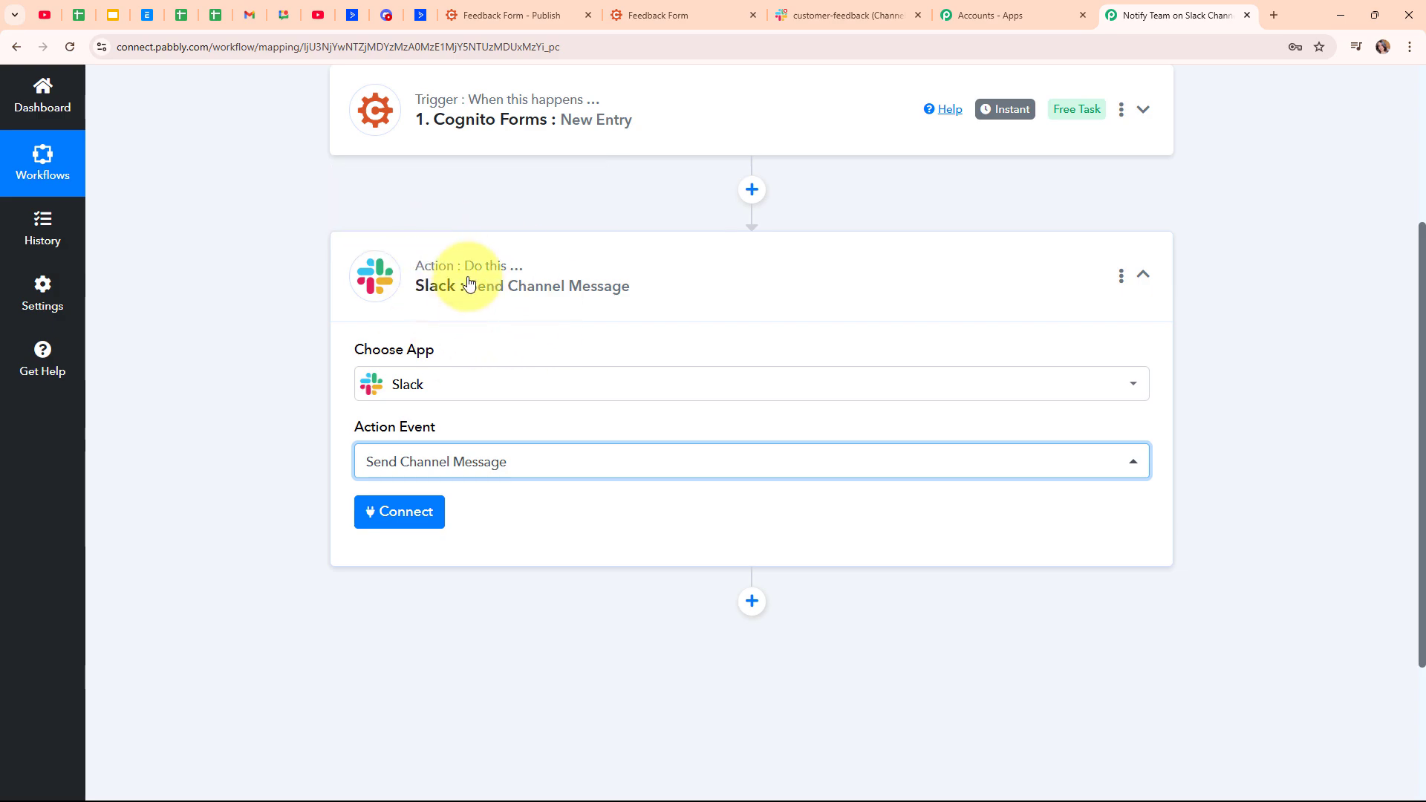
click(398, 511)
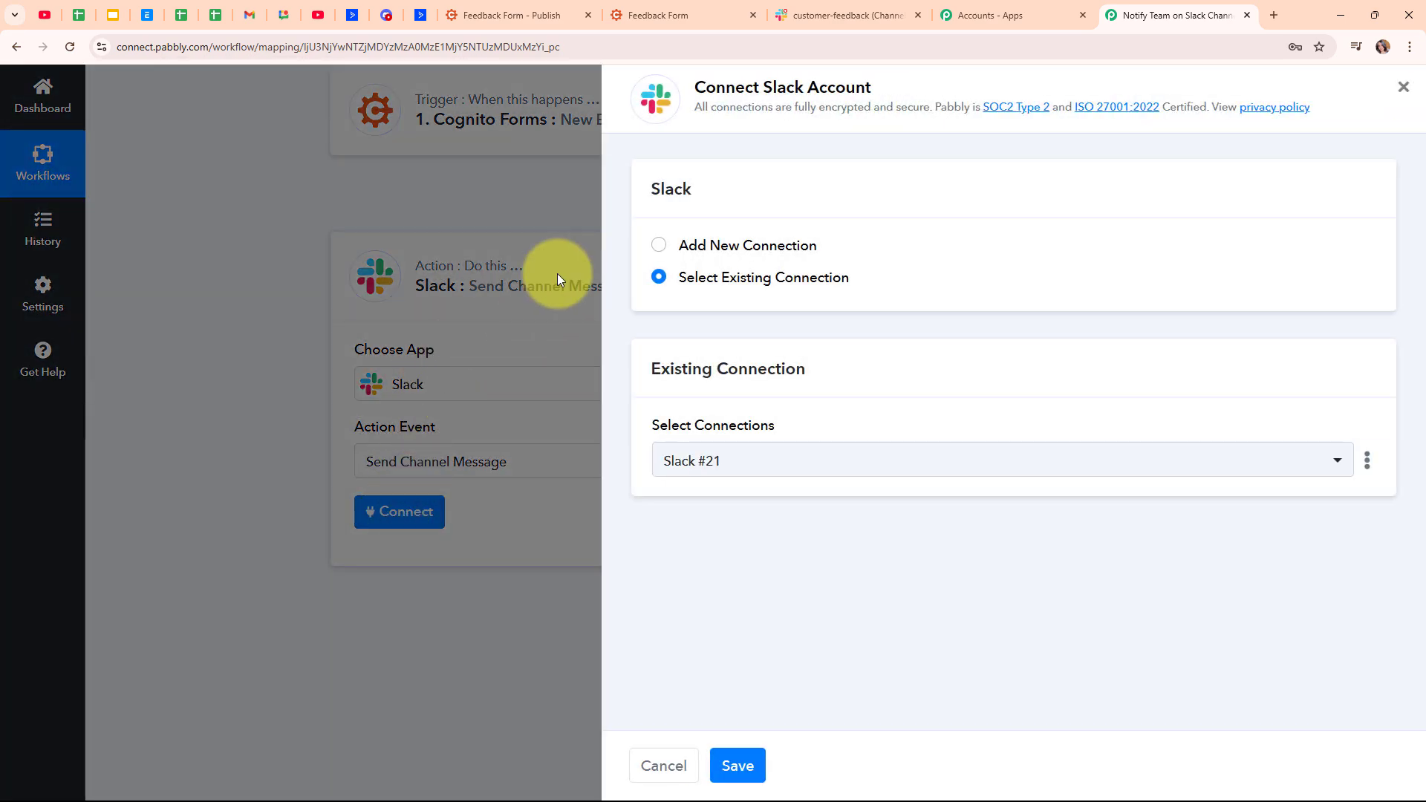
Add a new Slack connection with token type 'user' and allow access in the Slack workspace
click(659, 246)
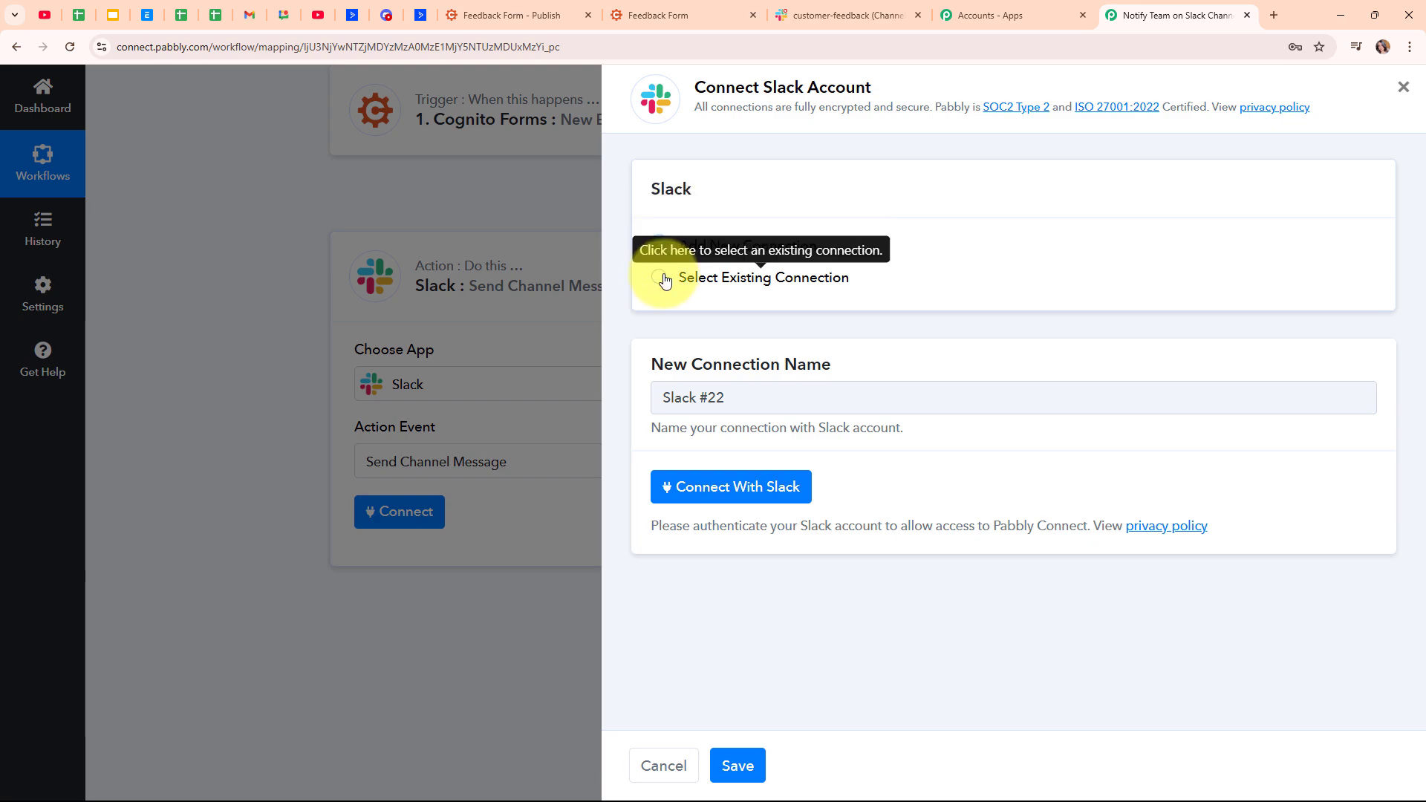
click(736, 505)
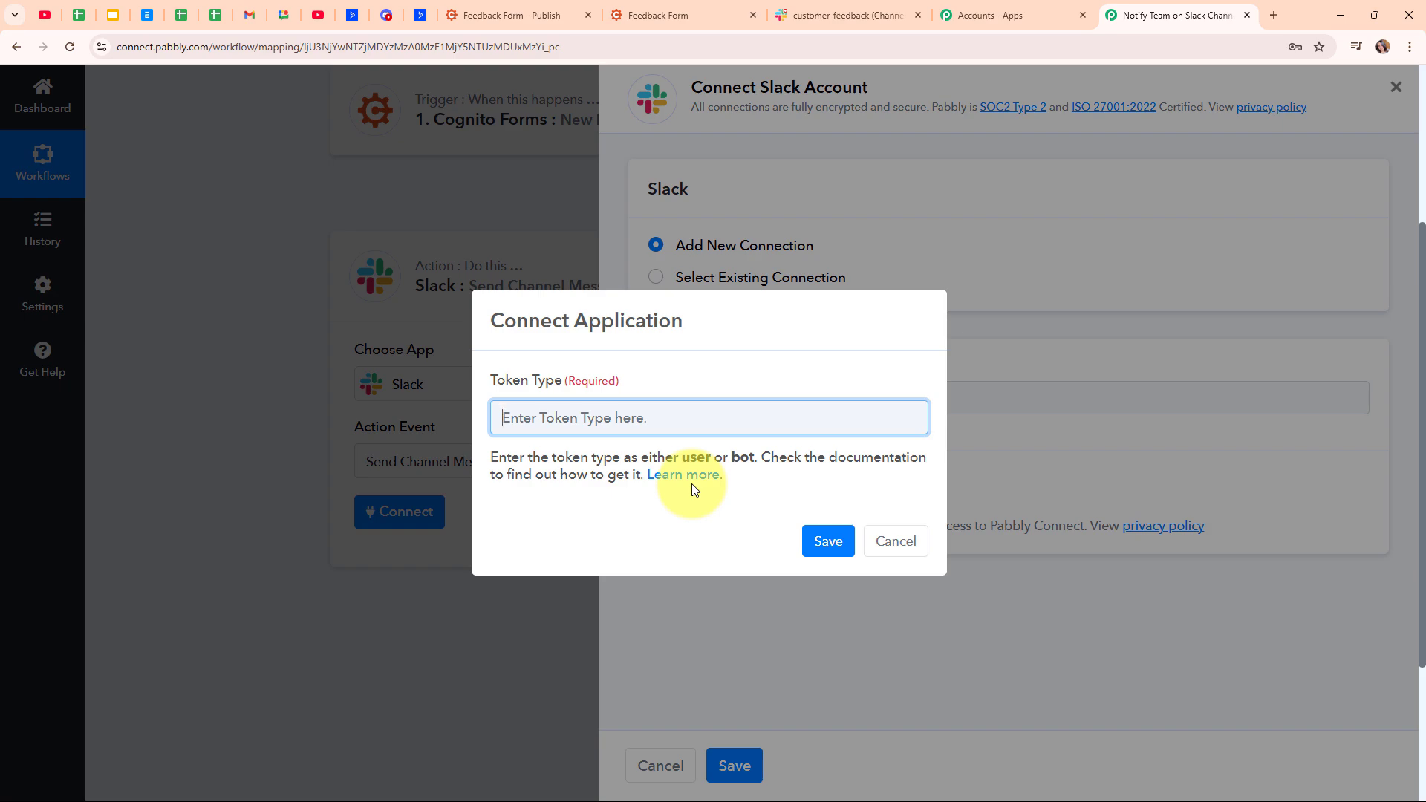
text(user)
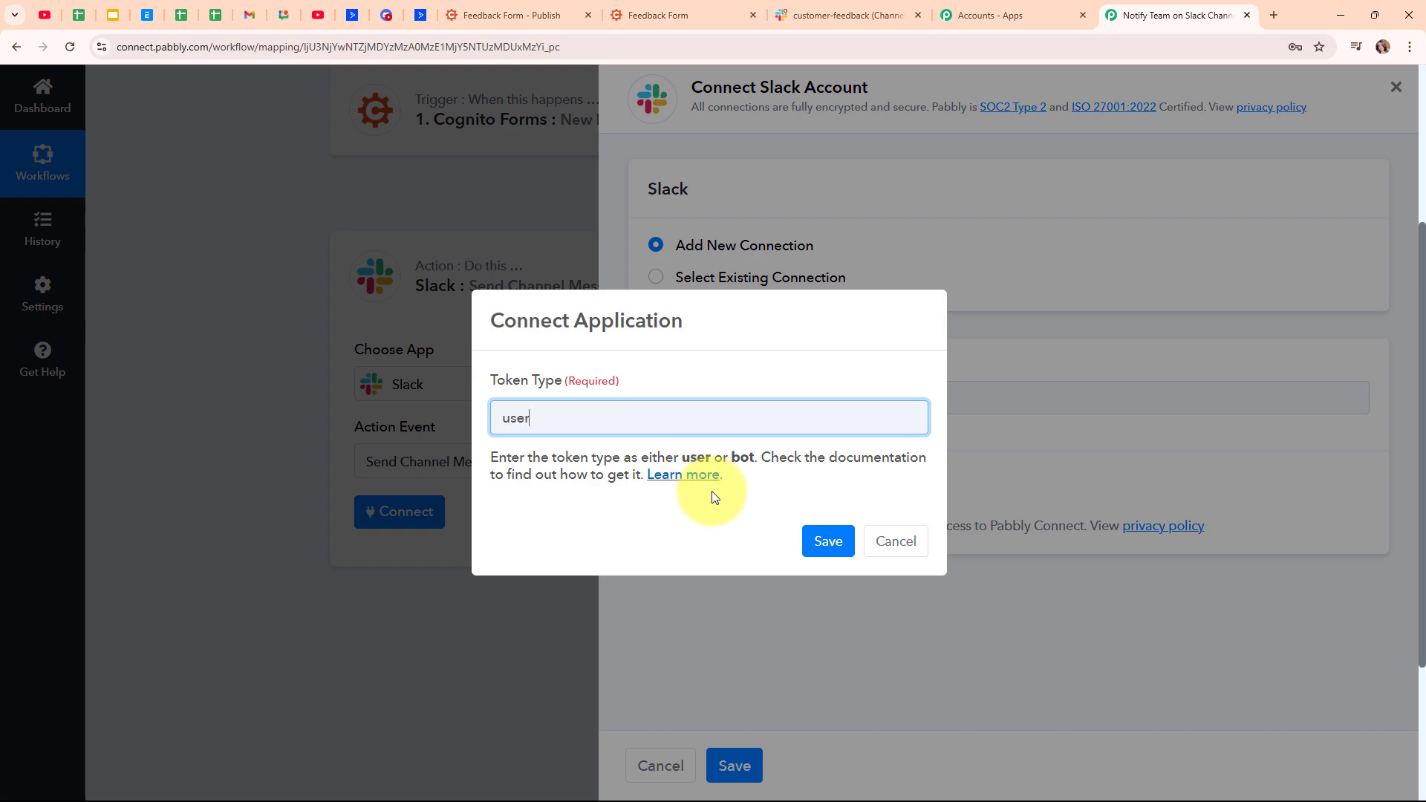
click(823, 542)
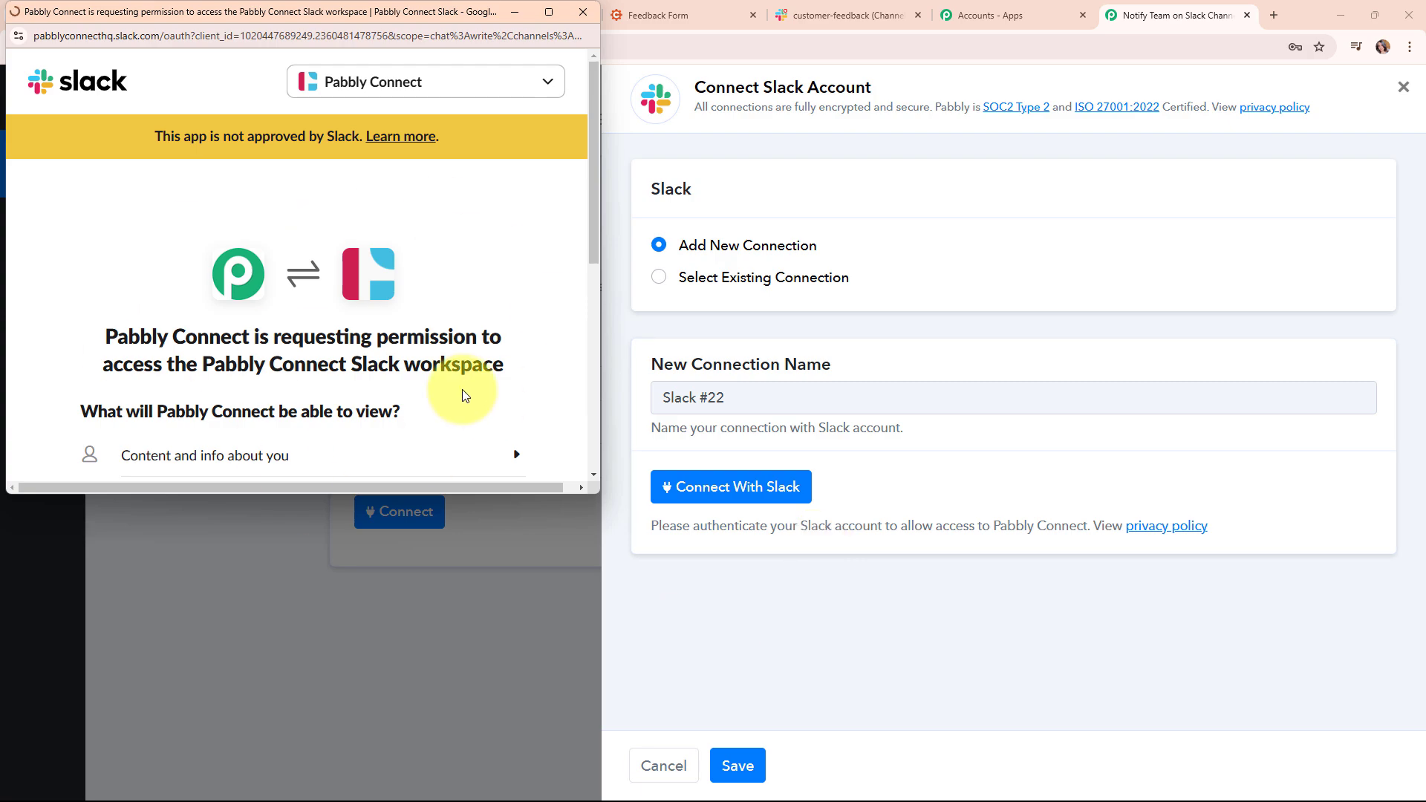
scroll(462, 395, down, 5)
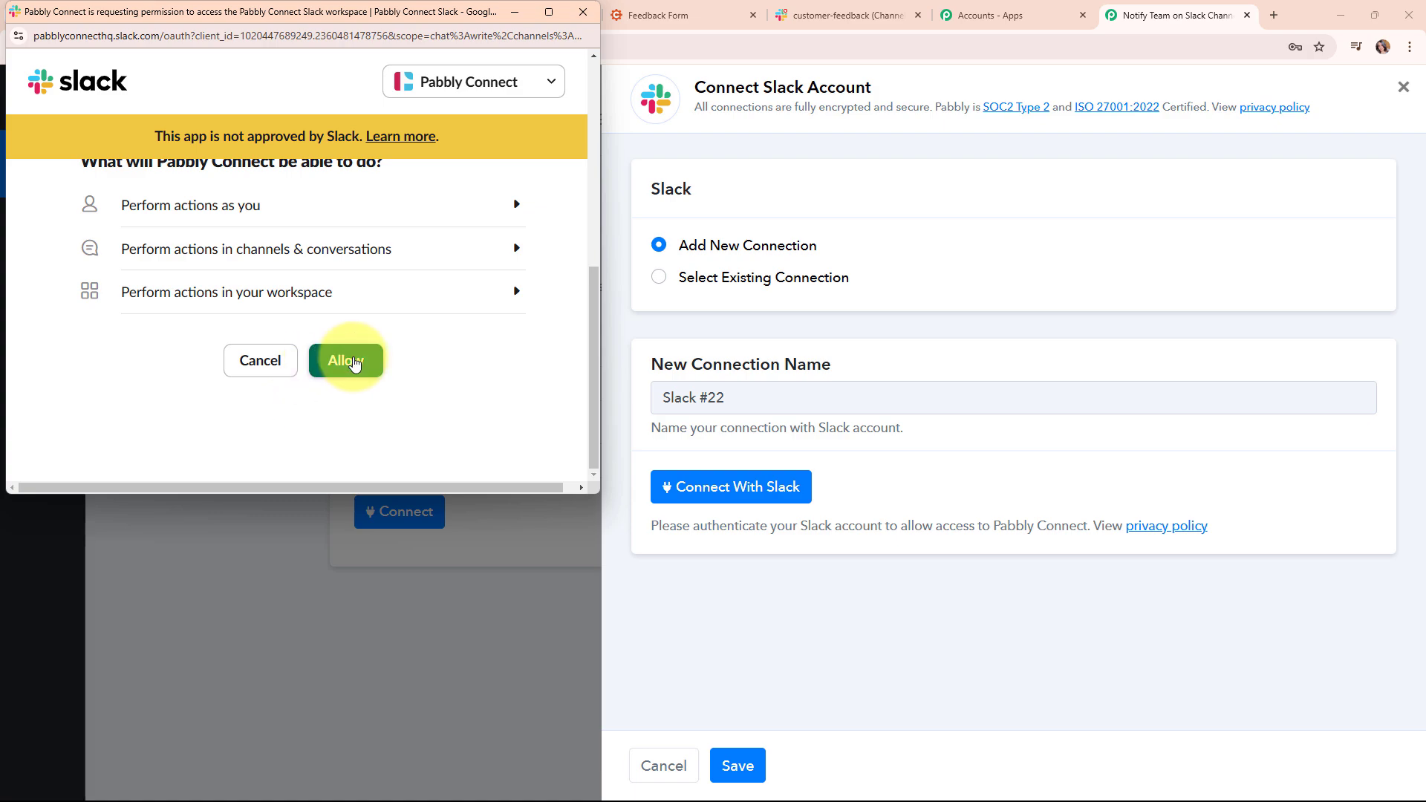
click(353, 362)
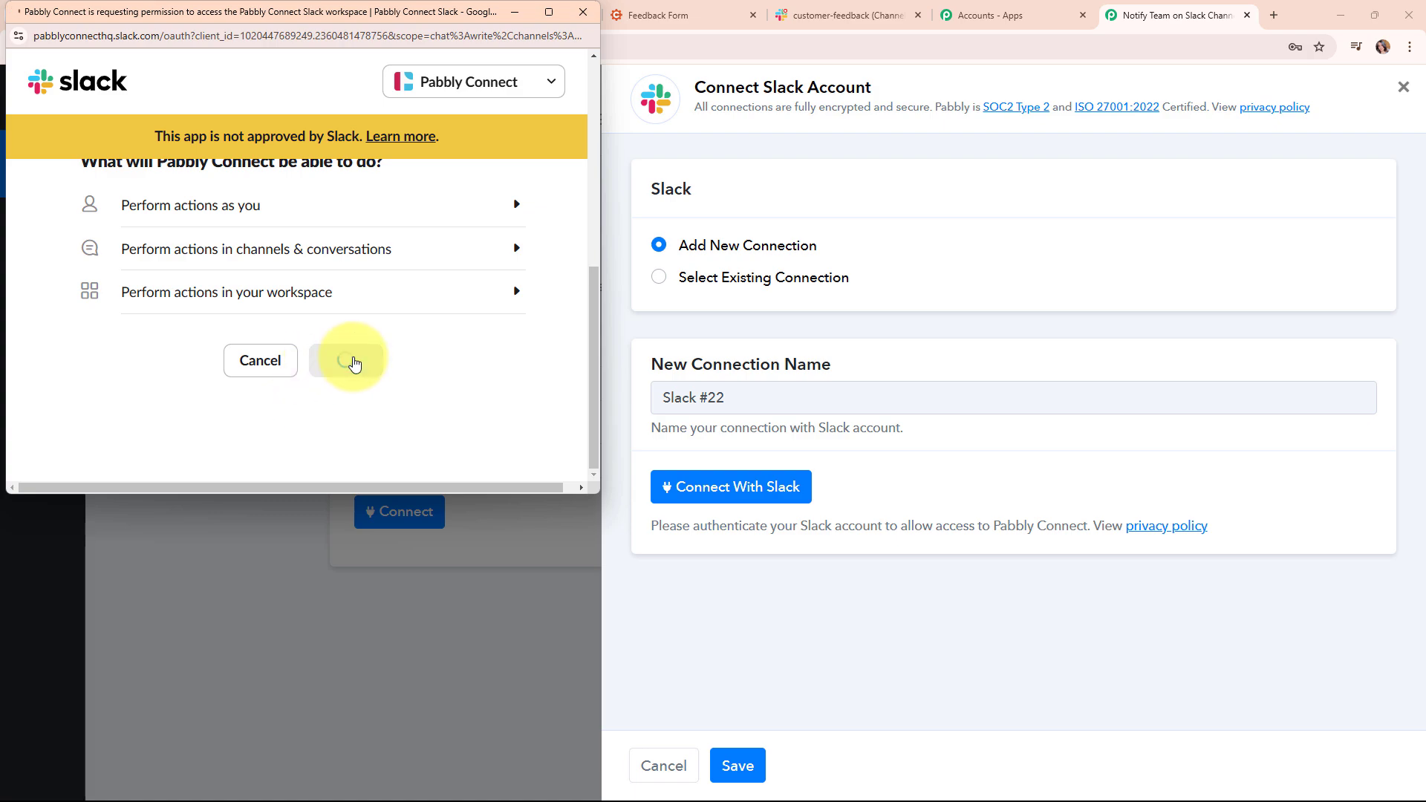
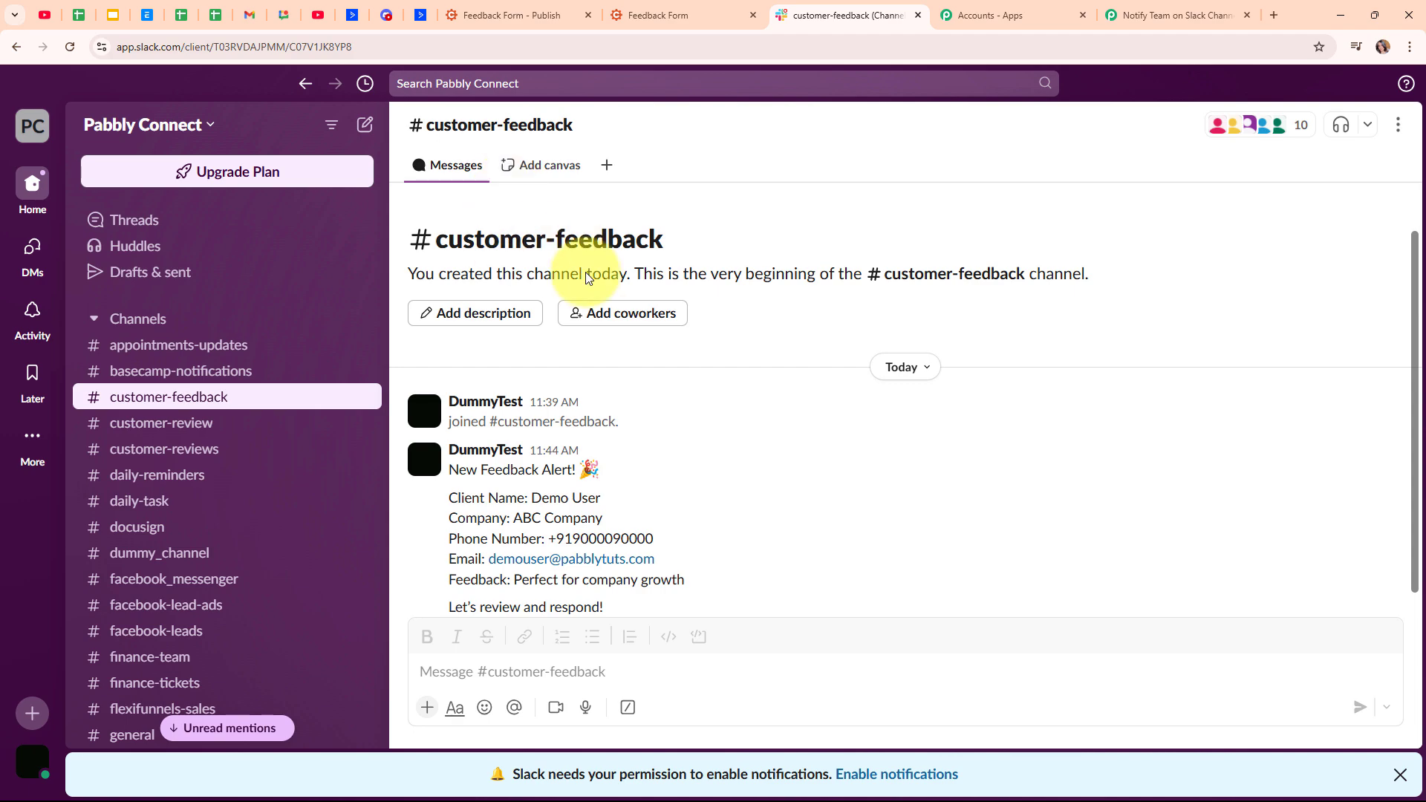
Return to the 'Notify Team on Slack Channel' workflow editor in Pabbly Connect
click(1114, 6)
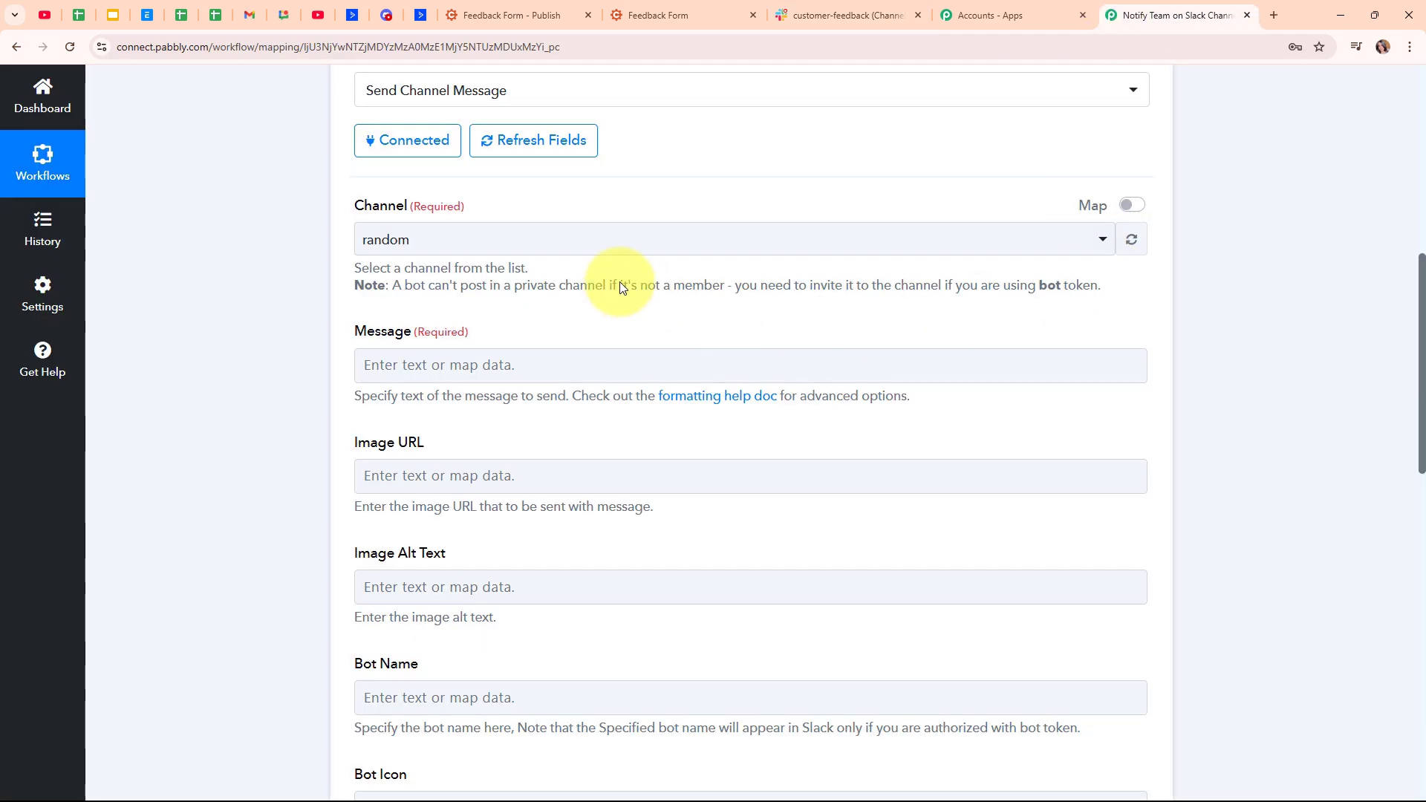
Choose customer-feedback as the Slack channel by searching 'cus'
click(548, 242)
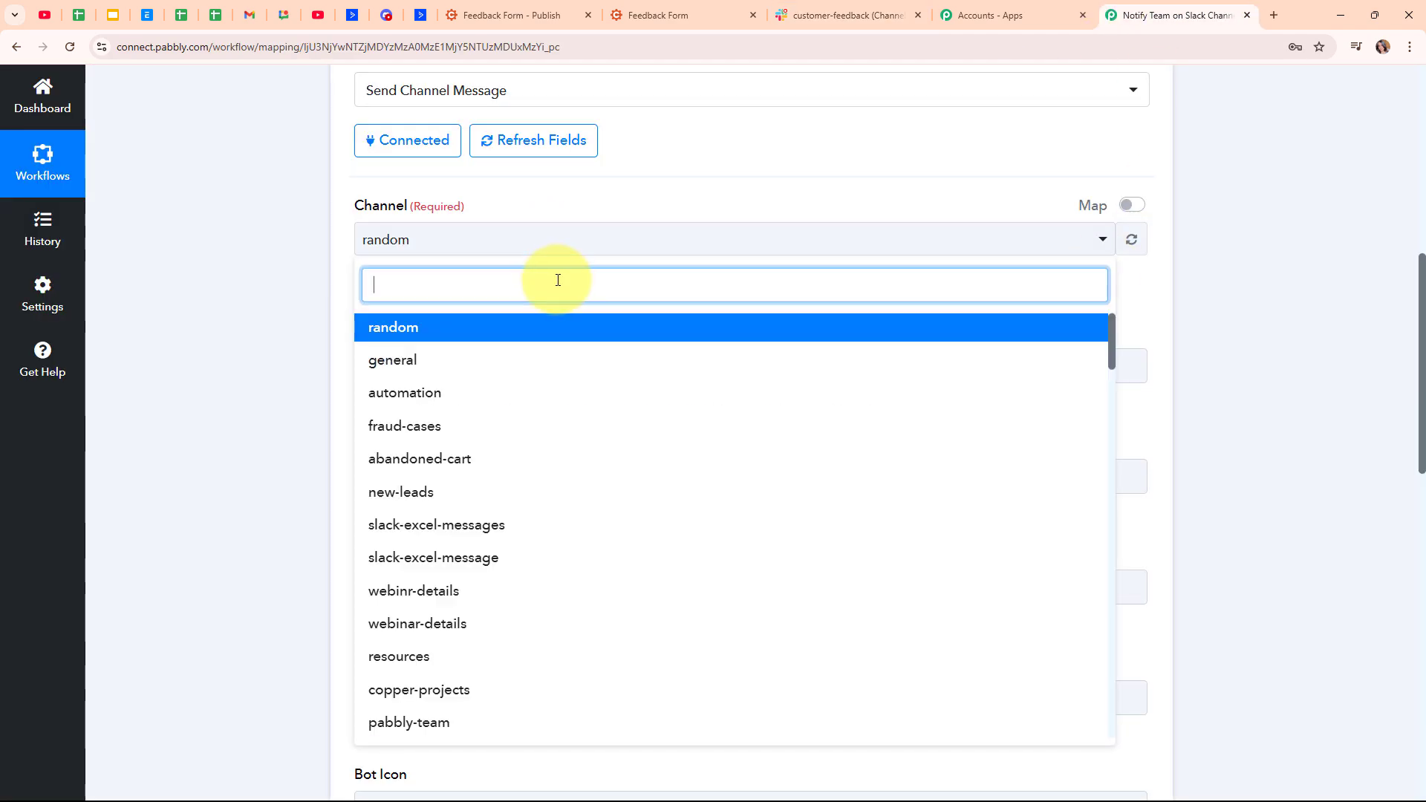
text(cus)
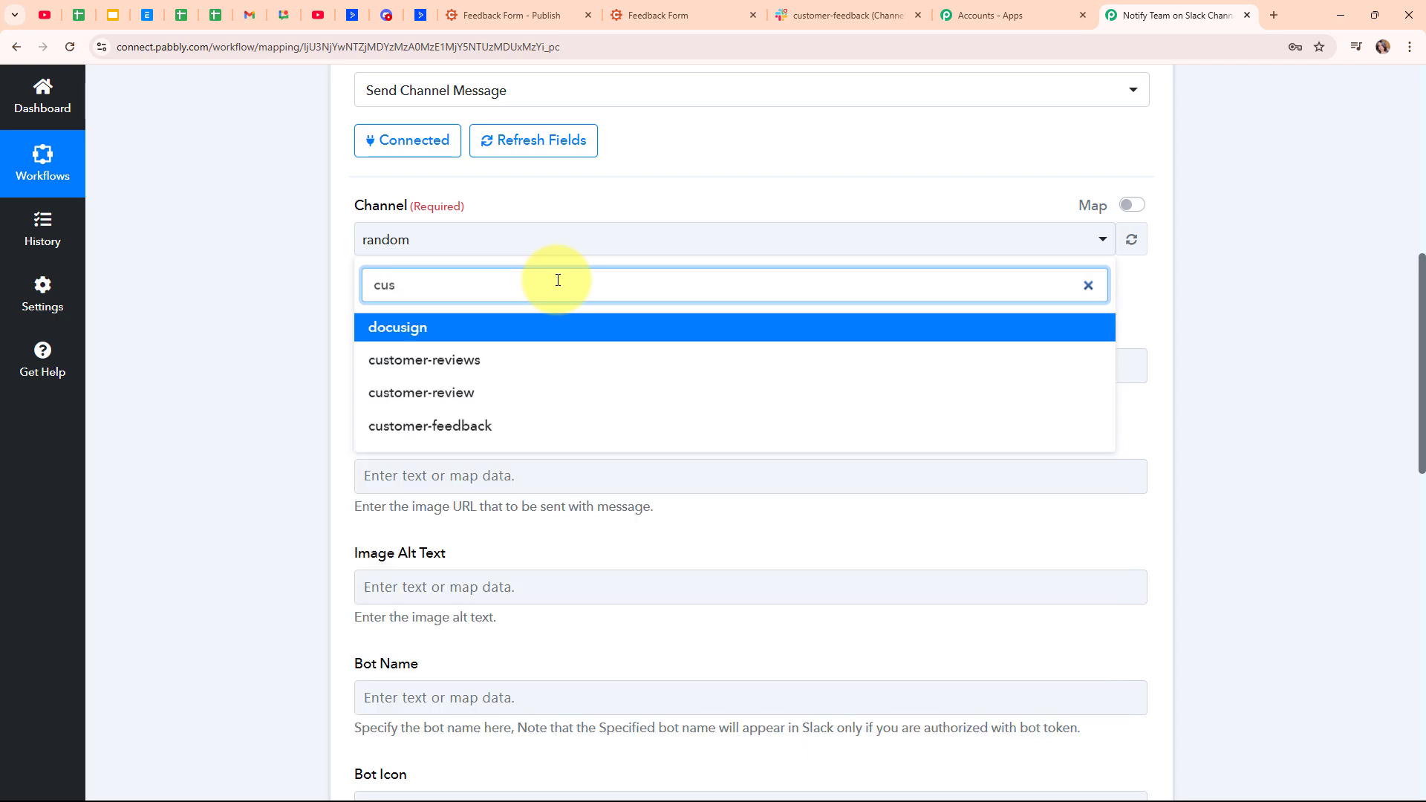
click(578, 425)
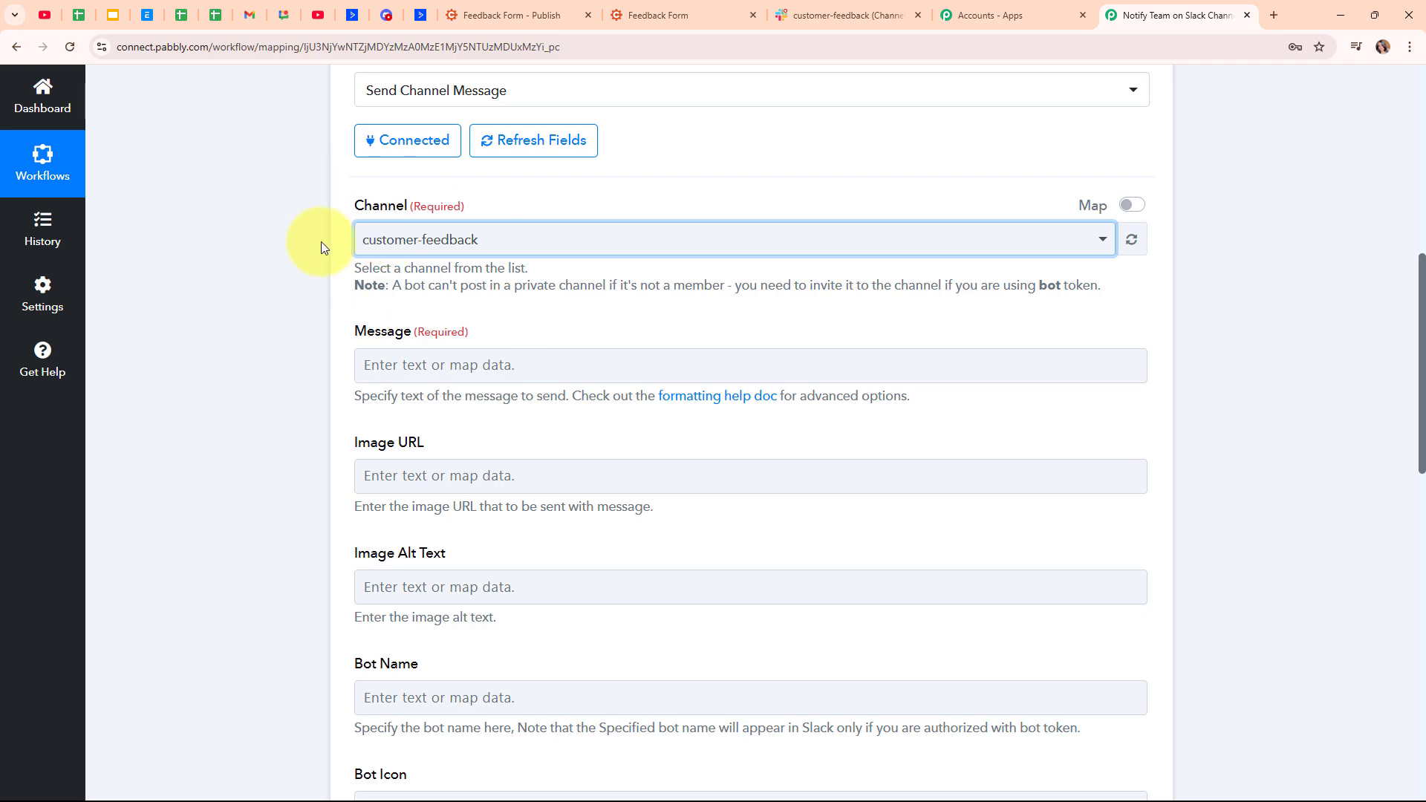
click(630, 332)
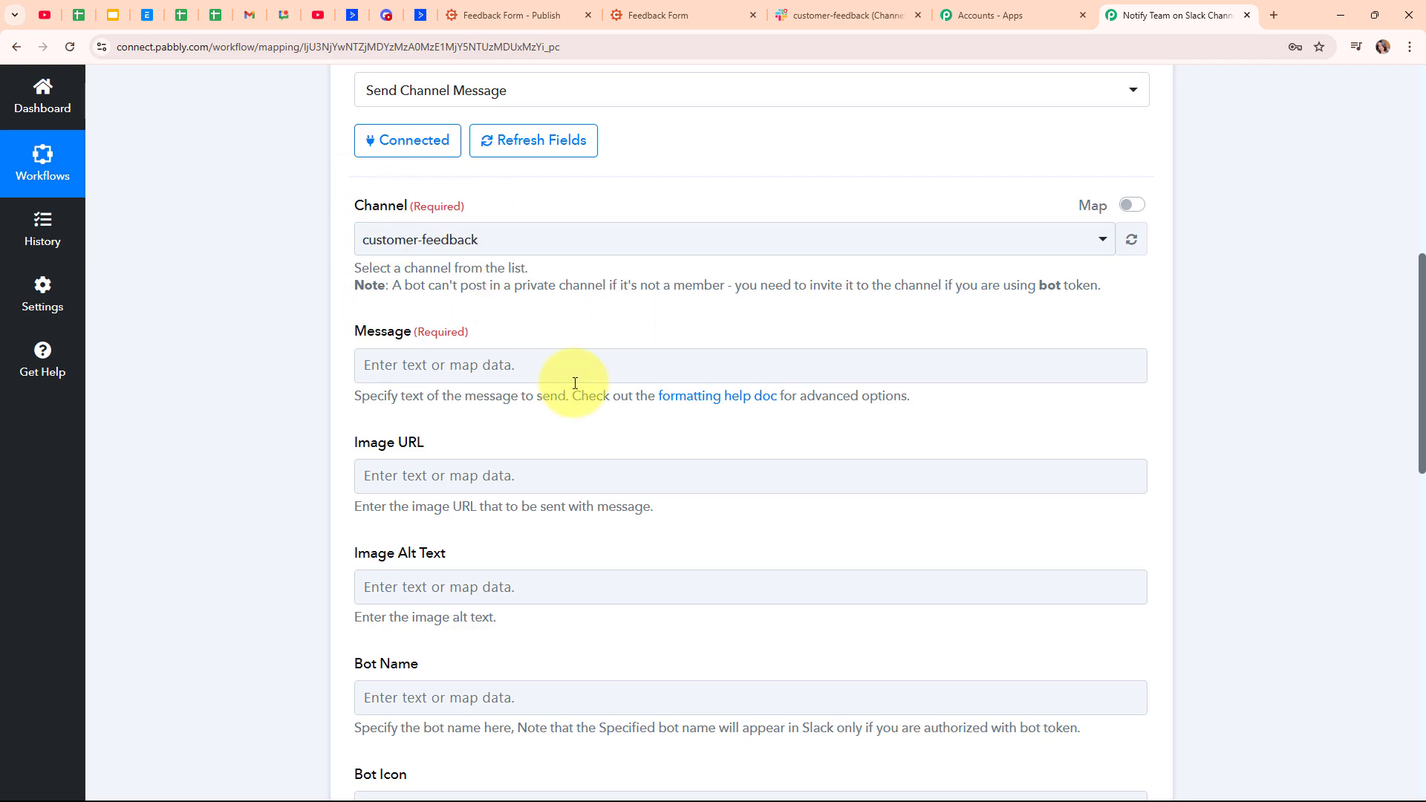
click(410, 378)
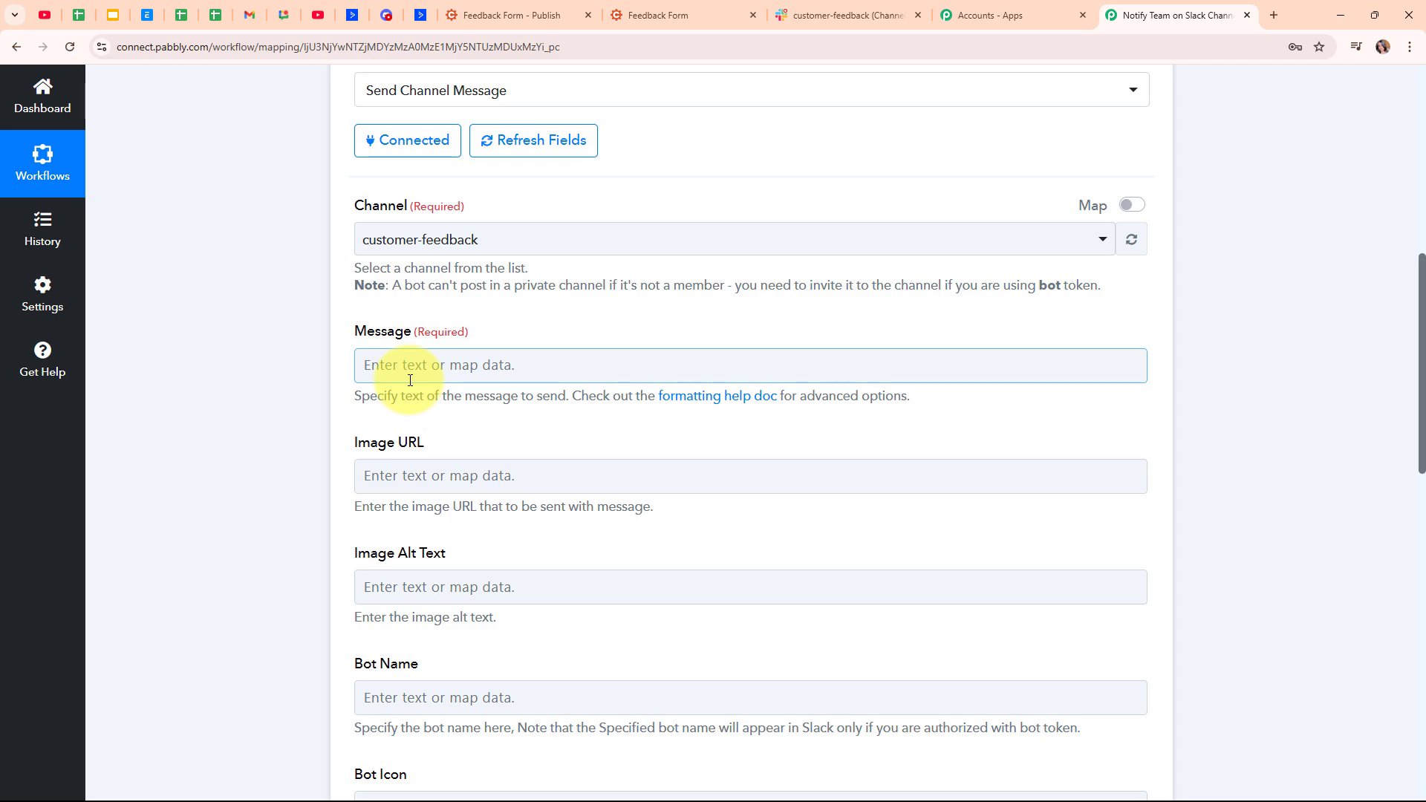
Paste the New Feedback Alert template into Message and delete its [Client Name] placeholder
click(410, 366)
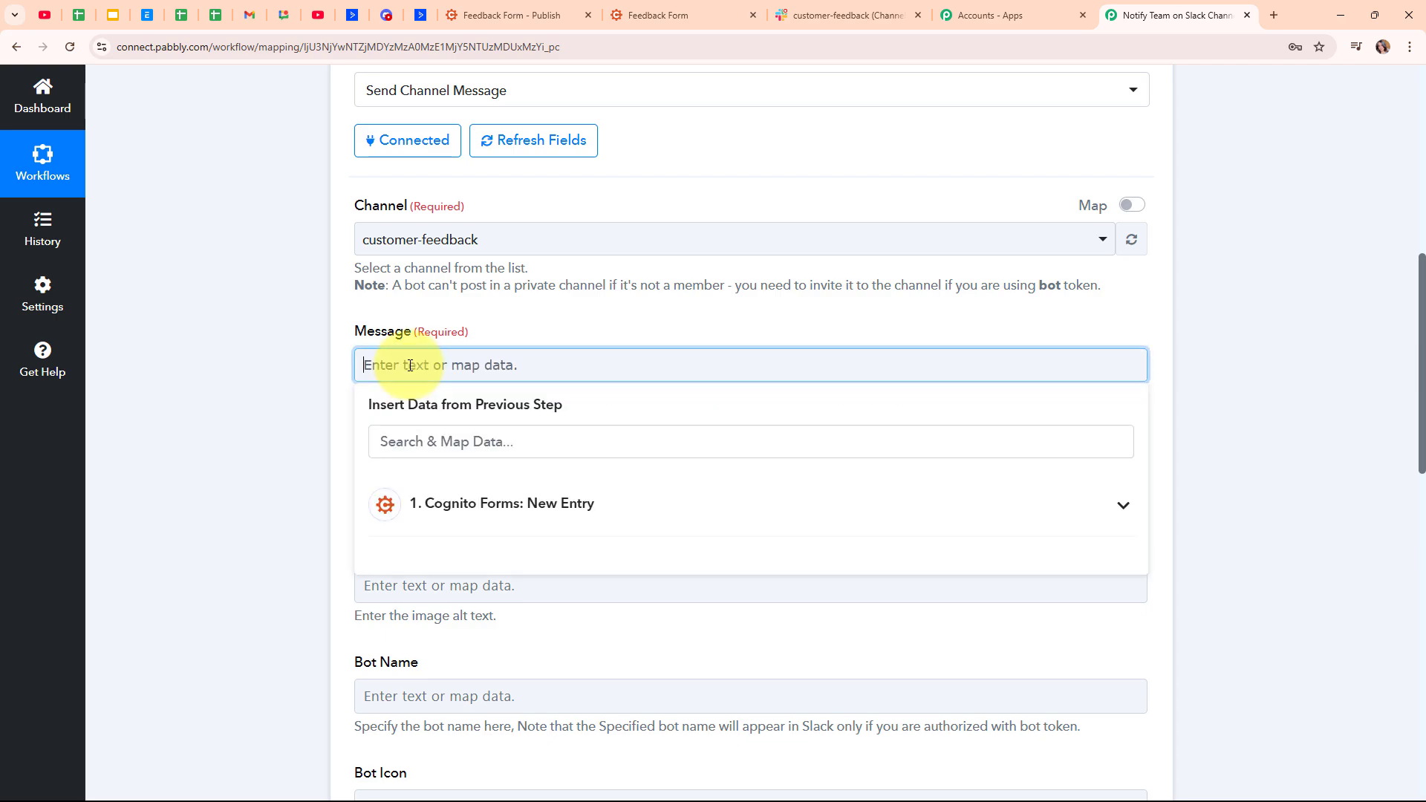
text(New Feedback Alert! 🎉  Client Name: [Client Name] Company: [Company Name] Phone Number: [Phone Number] Email: [Email] Feedback: [Feedback]  Let’s review and respond!)
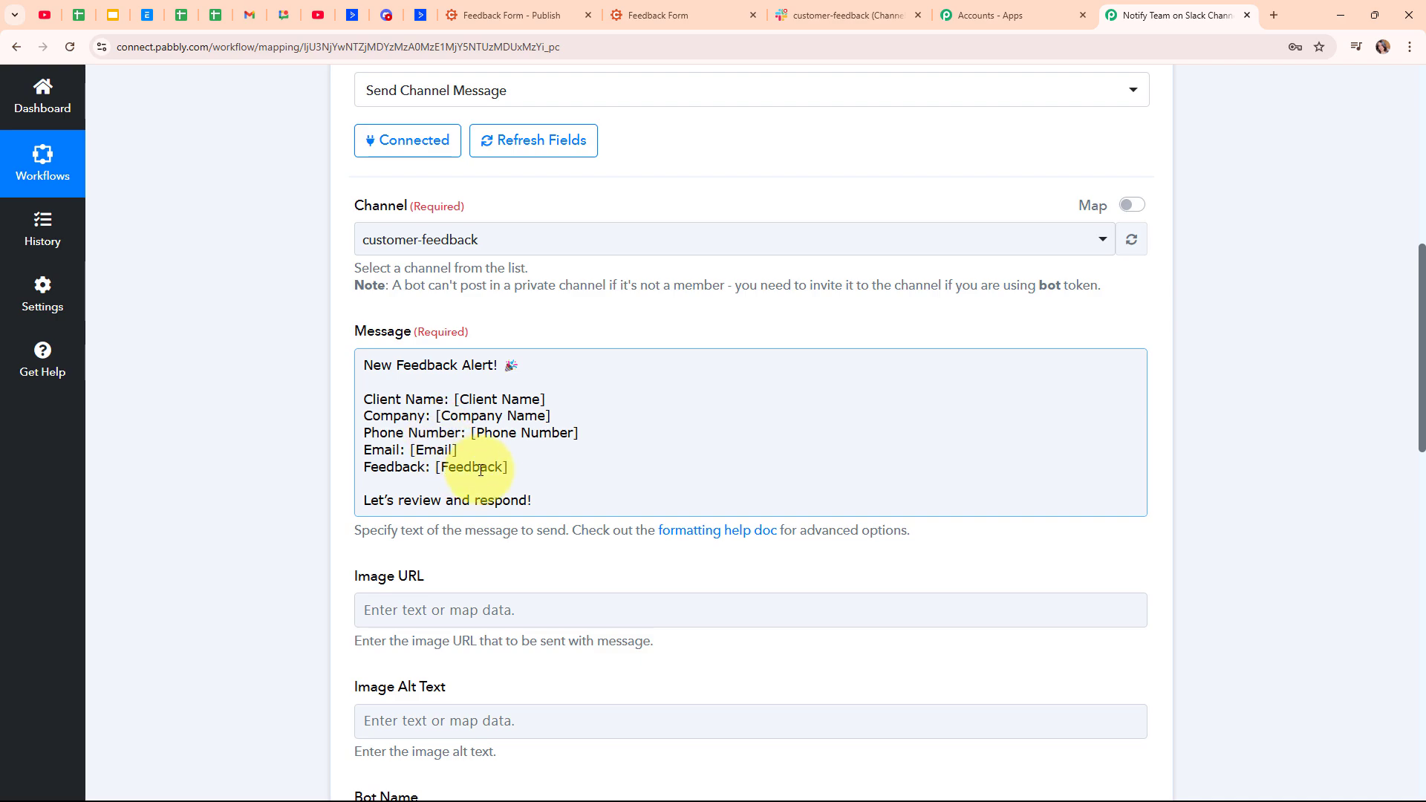
drag(540, 399, 454, 400)
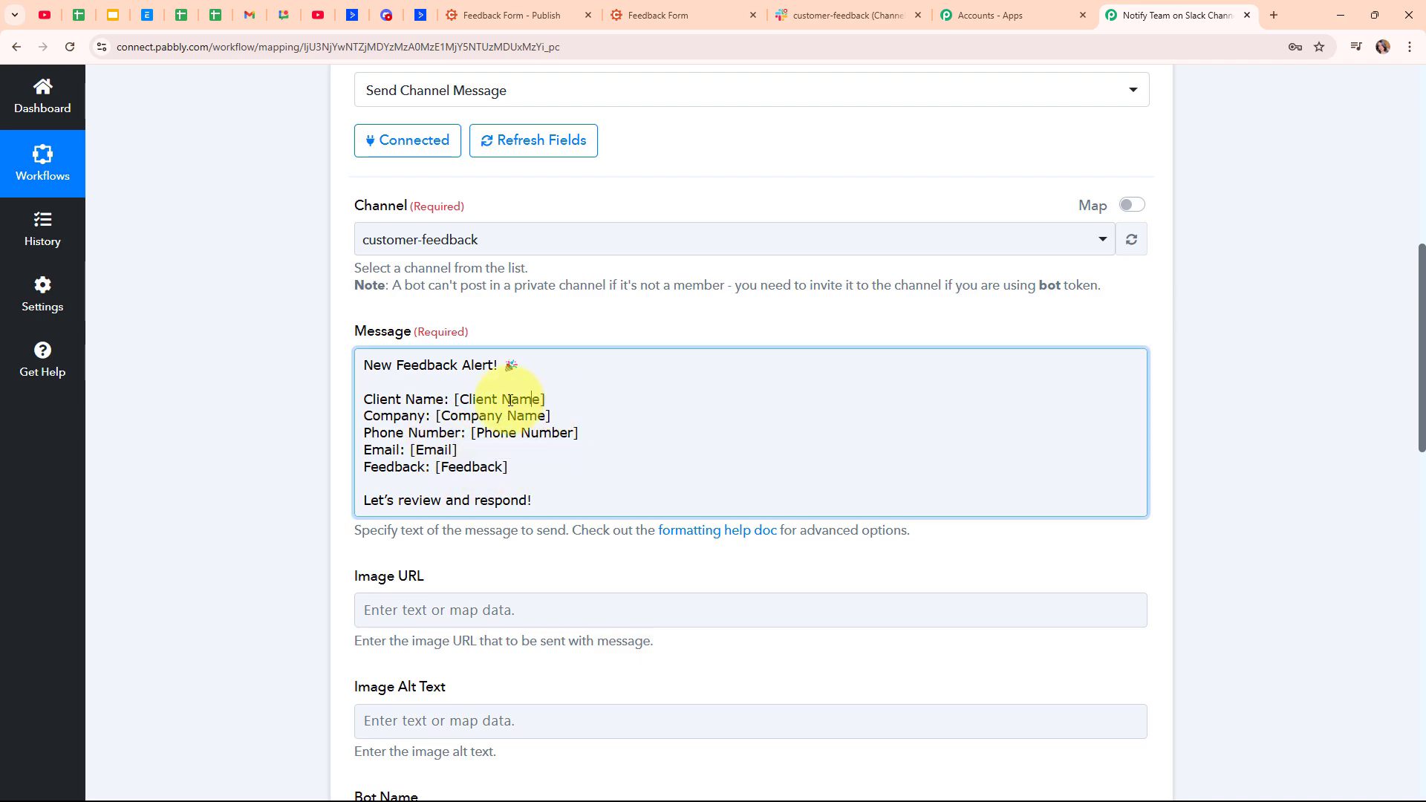
drag(547, 400, 458, 403)
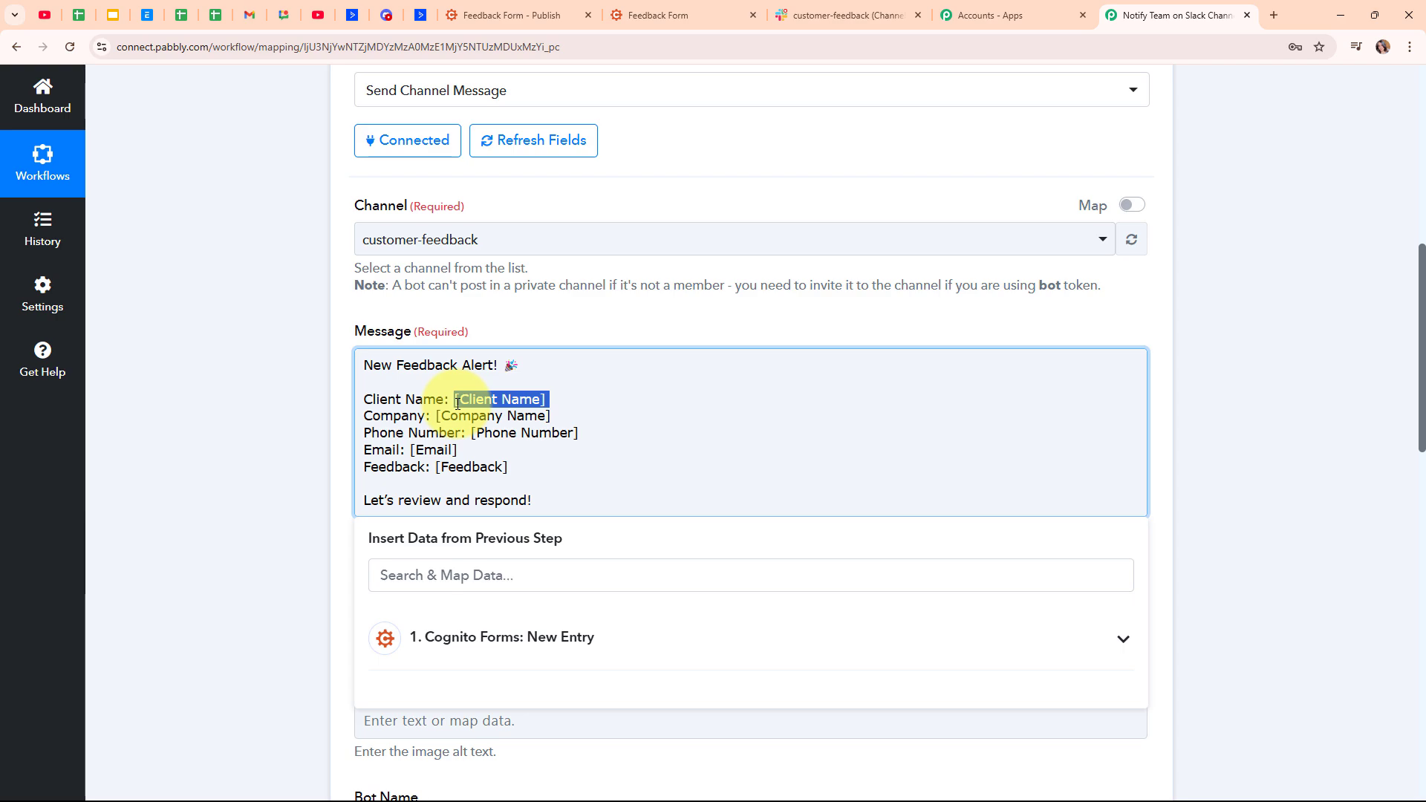
key(BackSpace)
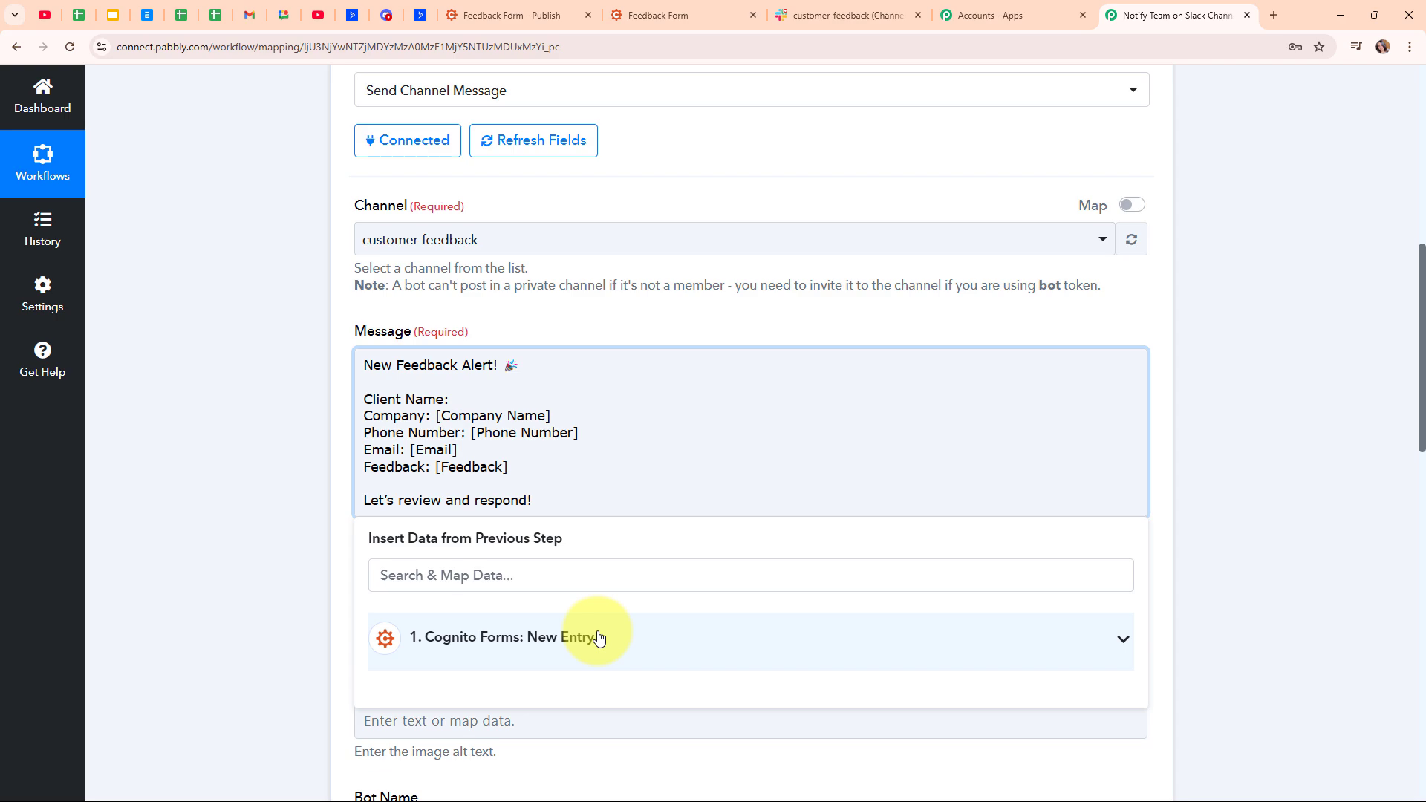
Map the full name field after Client Name and CompanyName in place of [Company Name]
click(531, 576)
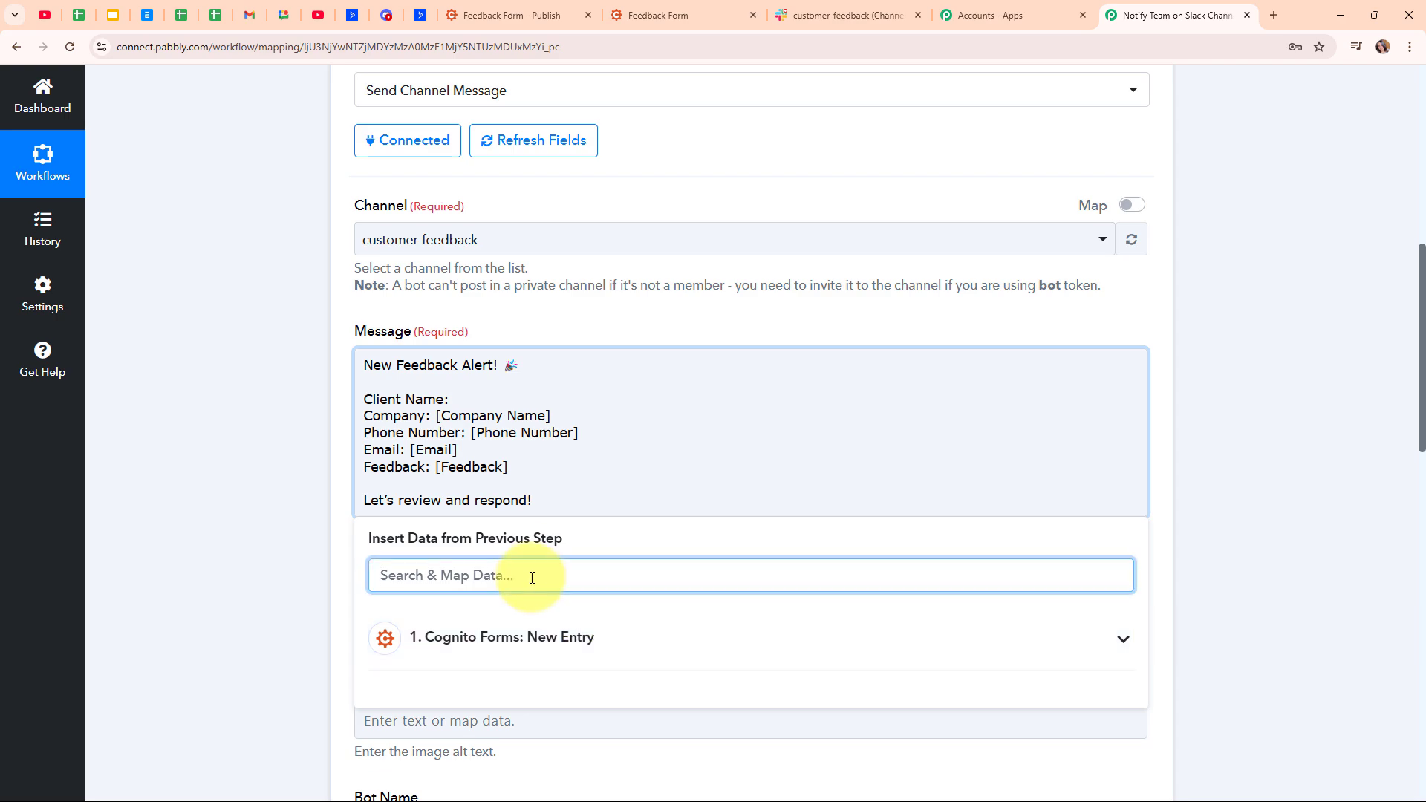
text(name)
scroll(666, 668, down, 3)
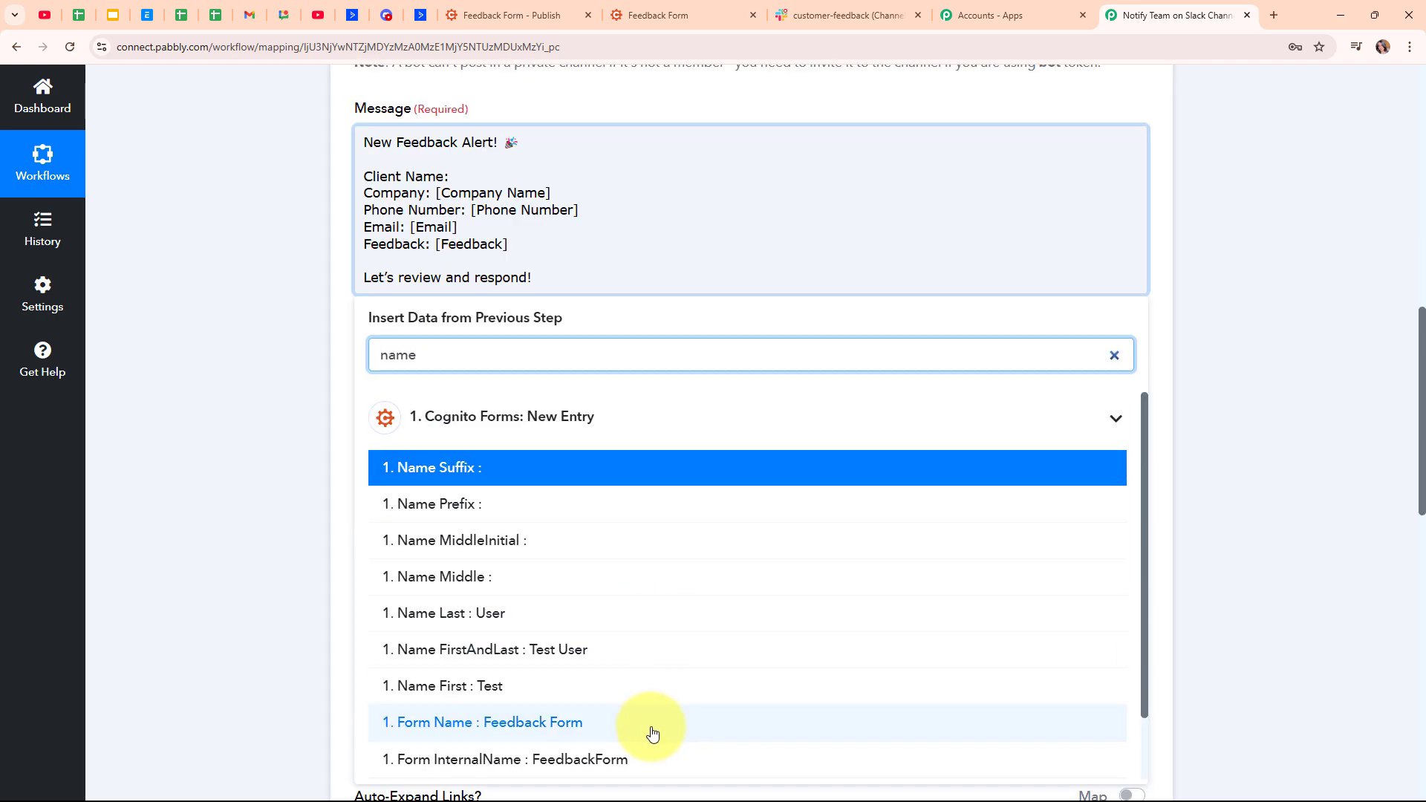
click(641, 657)
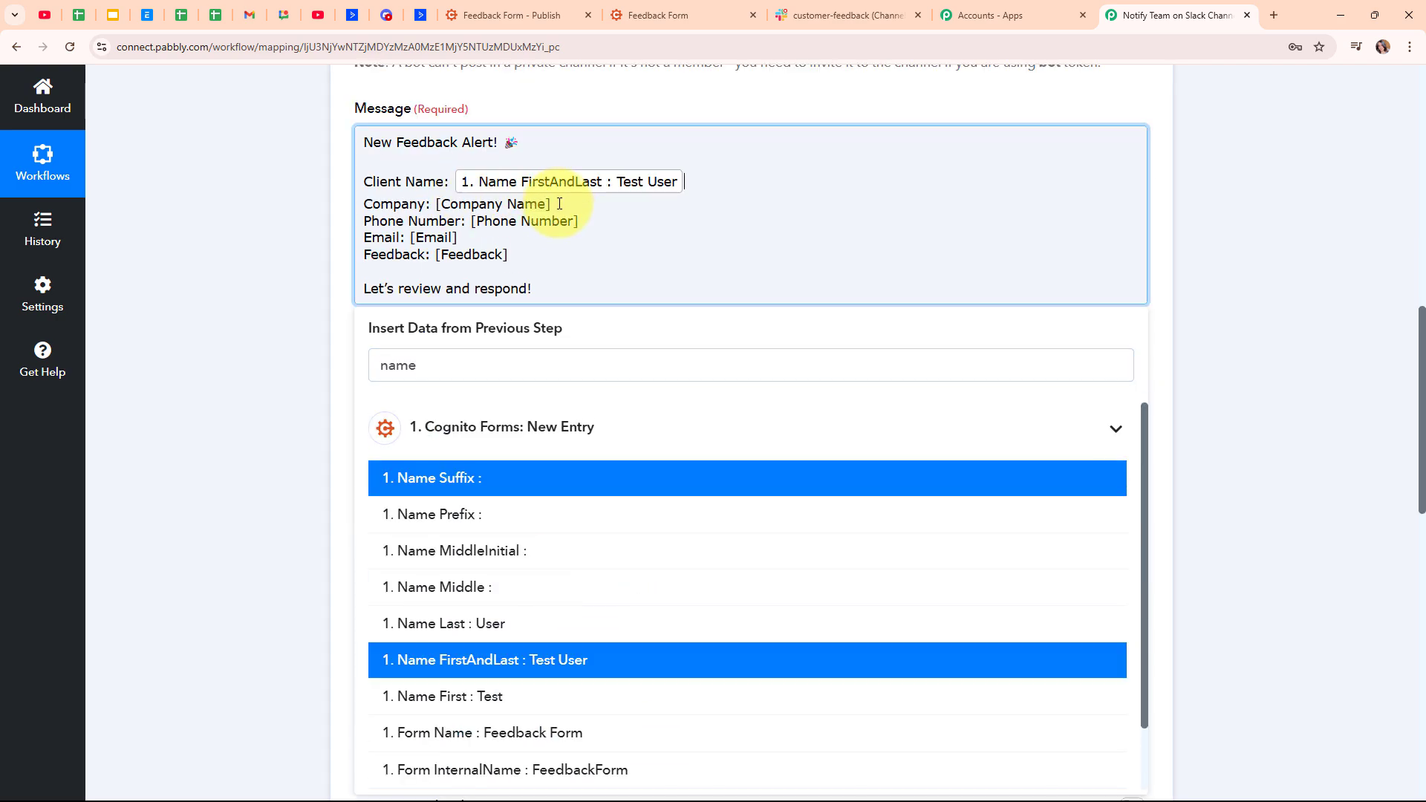
drag(559, 203, 438, 205)
key(BackSpace)
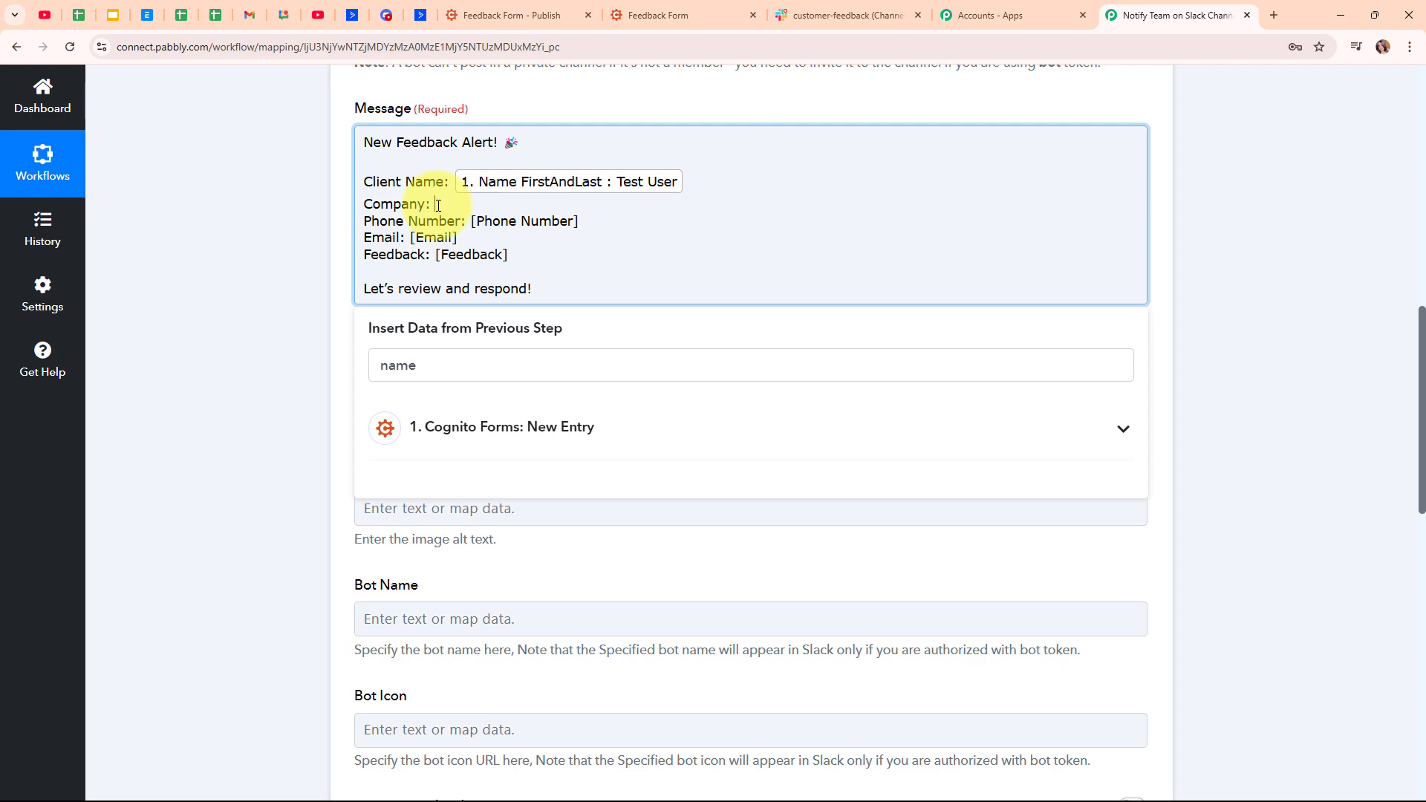
double_click(398, 364)
text(compa)
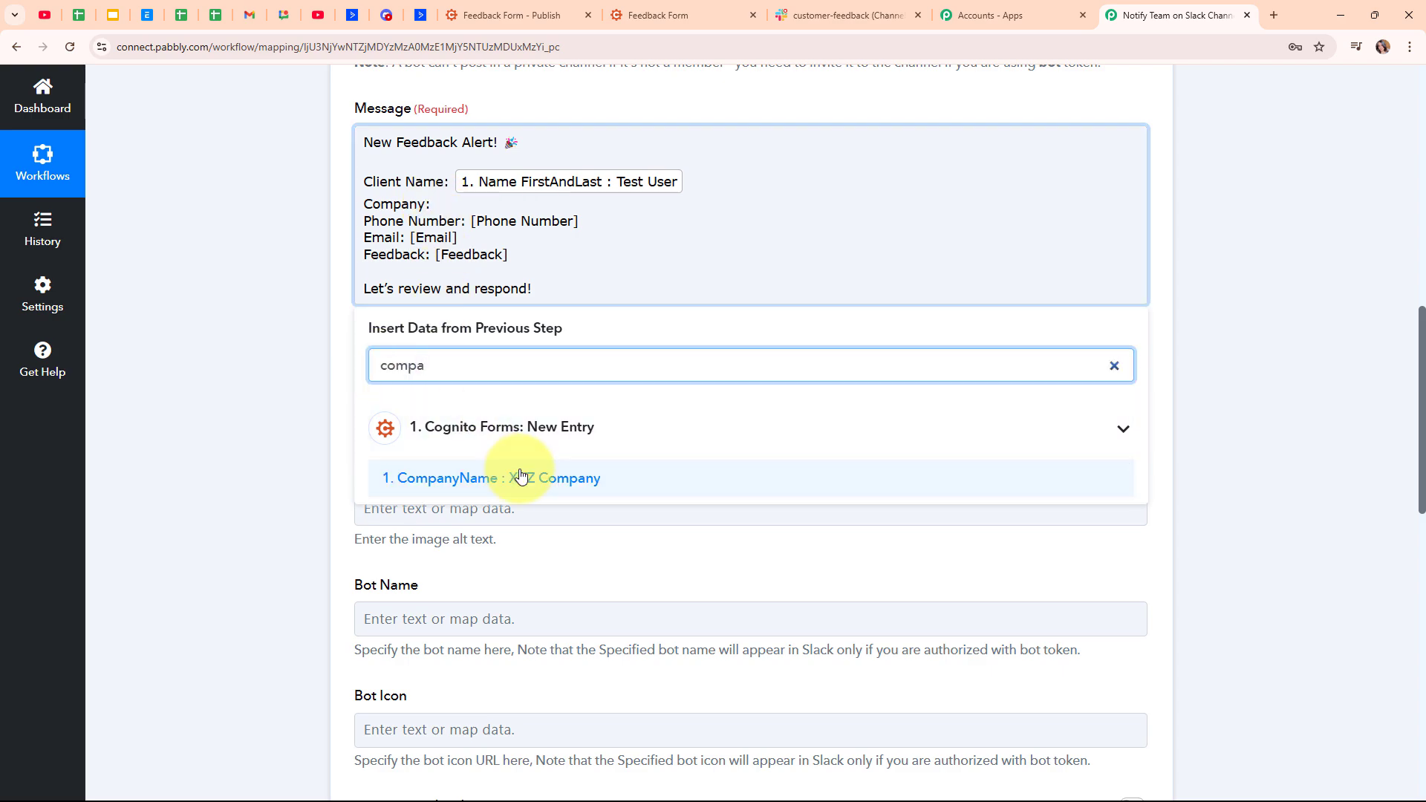
click(520, 476)
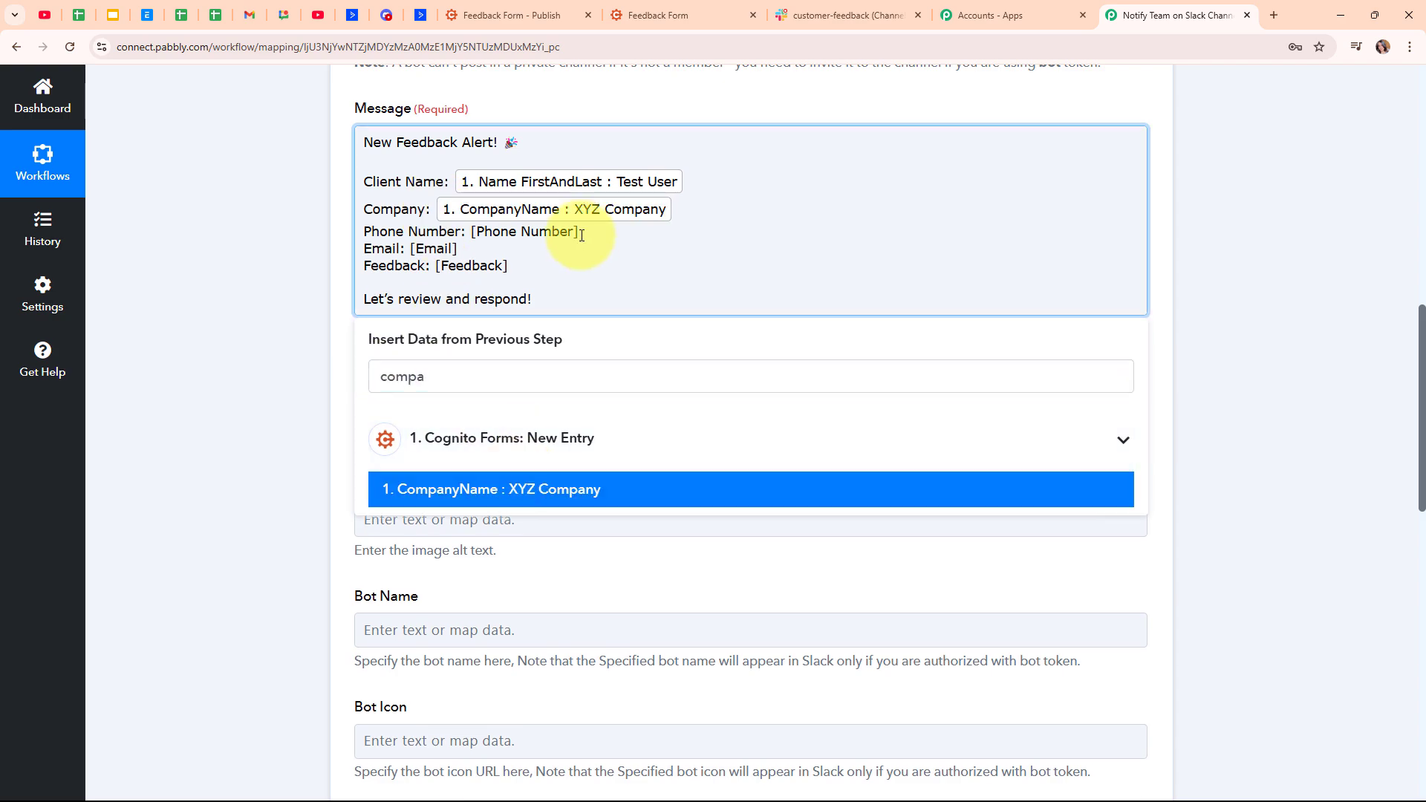
Replace the [Phone Number] and [Email] placeholders with the form's Phone and Email fields
drag(578, 231, 471, 233)
key(BackSpace)
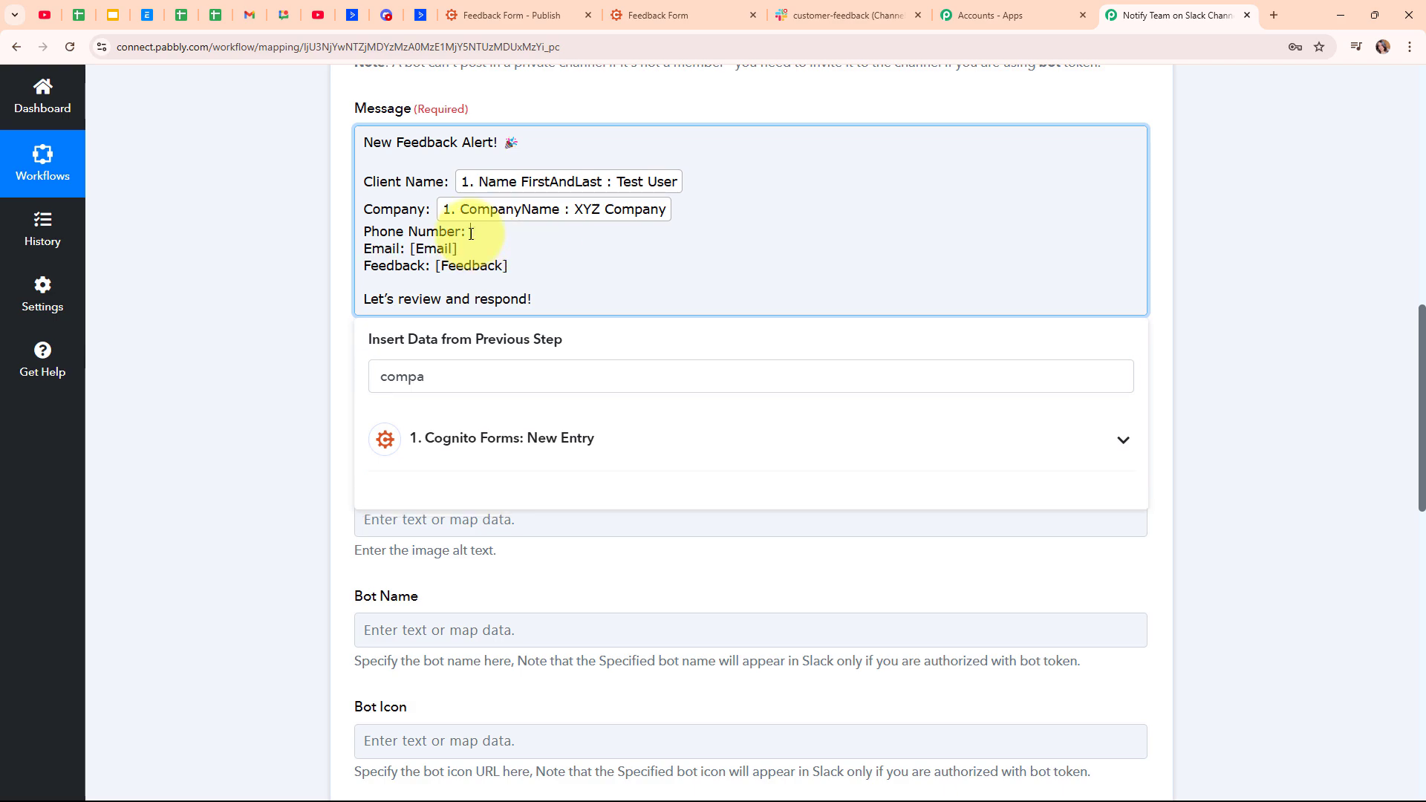
double_click(471, 386)
text(pho)
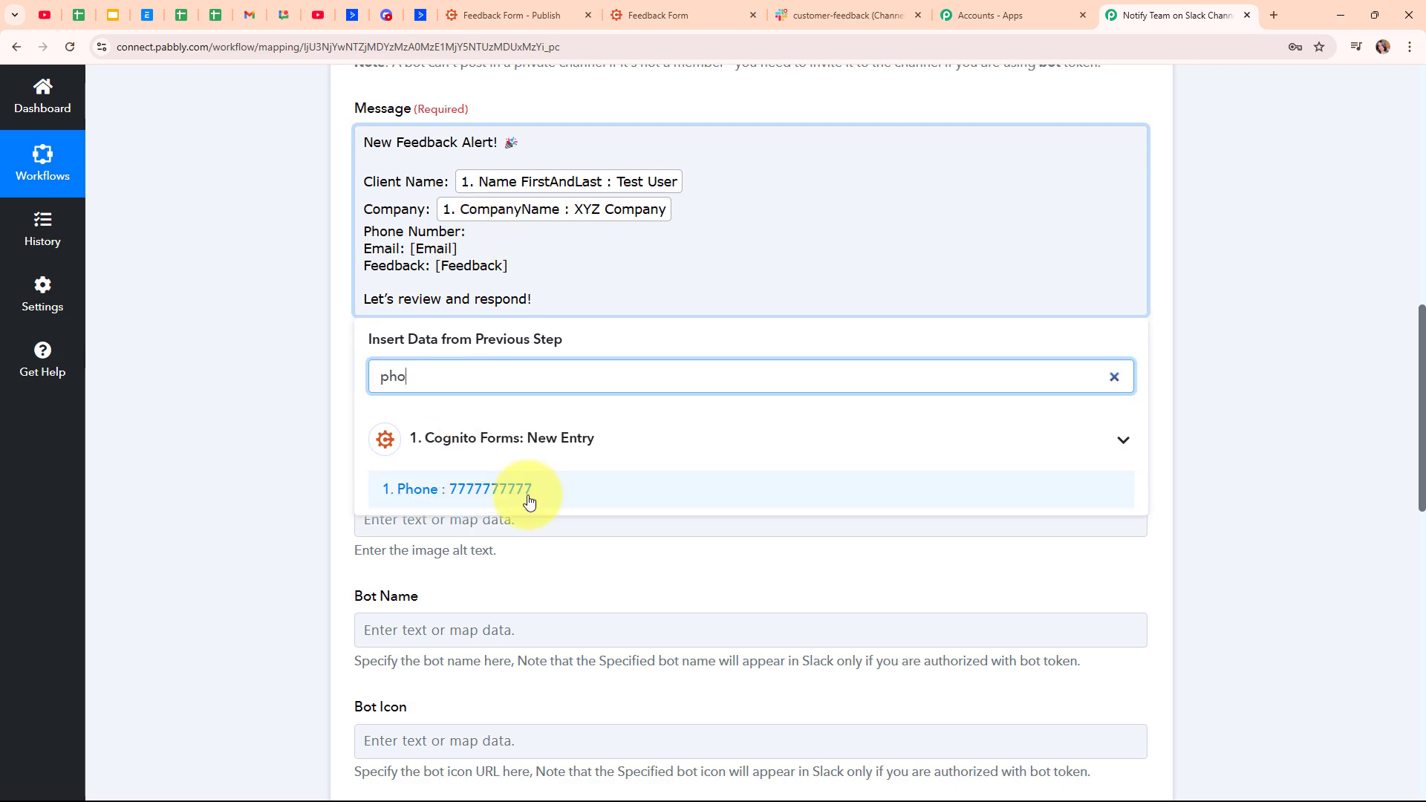
click(529, 495)
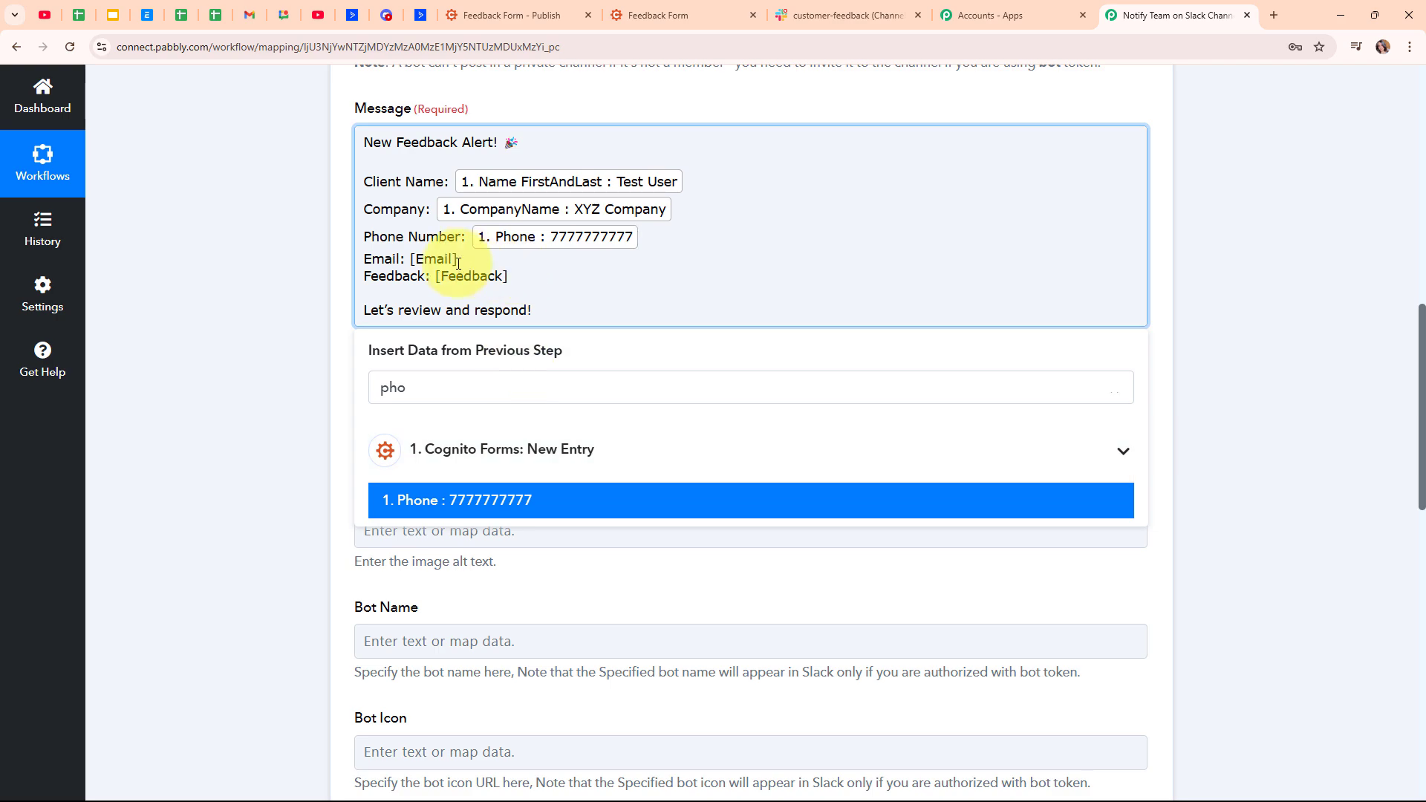
drag(457, 260, 414, 263)
key(BackSpace)
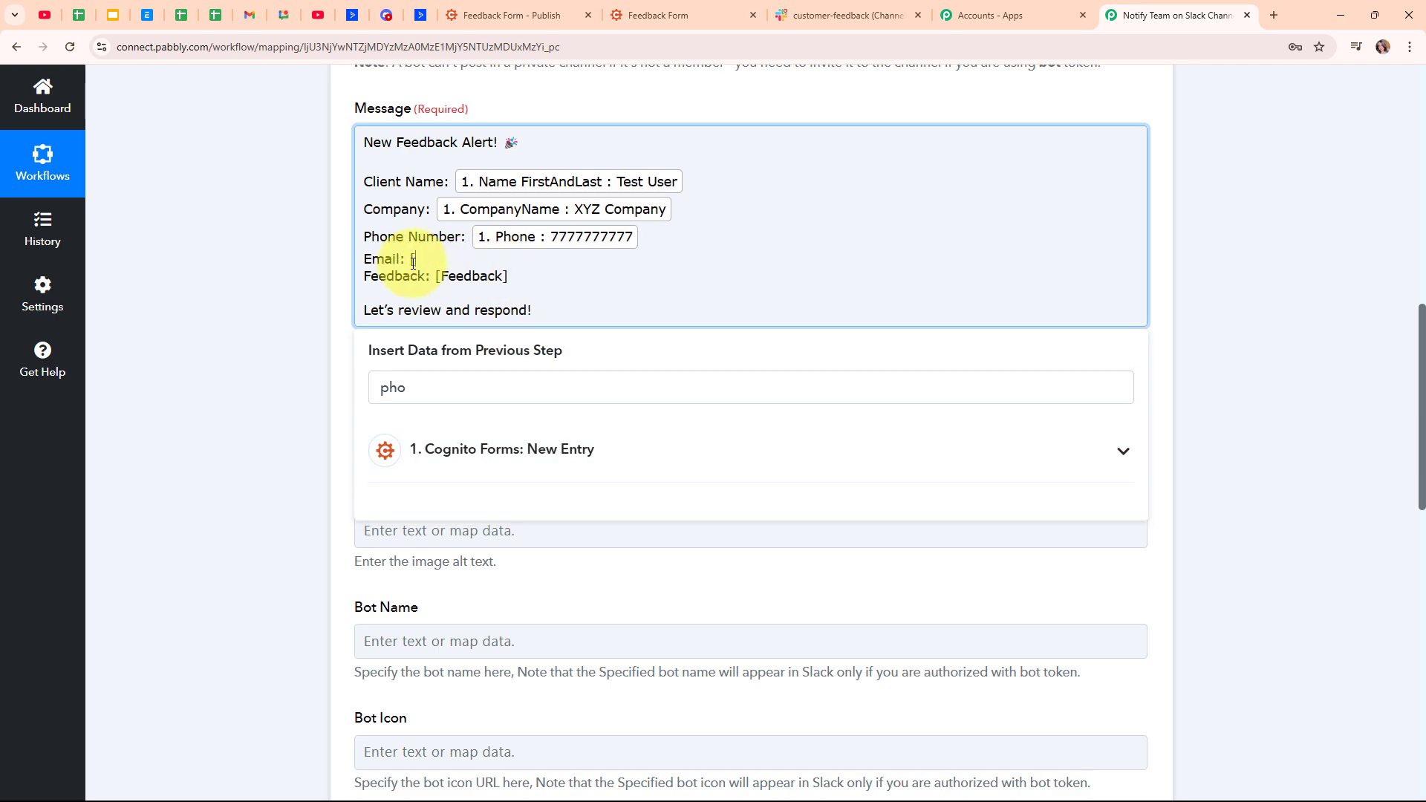
click(383, 383)
double_click(383, 385)
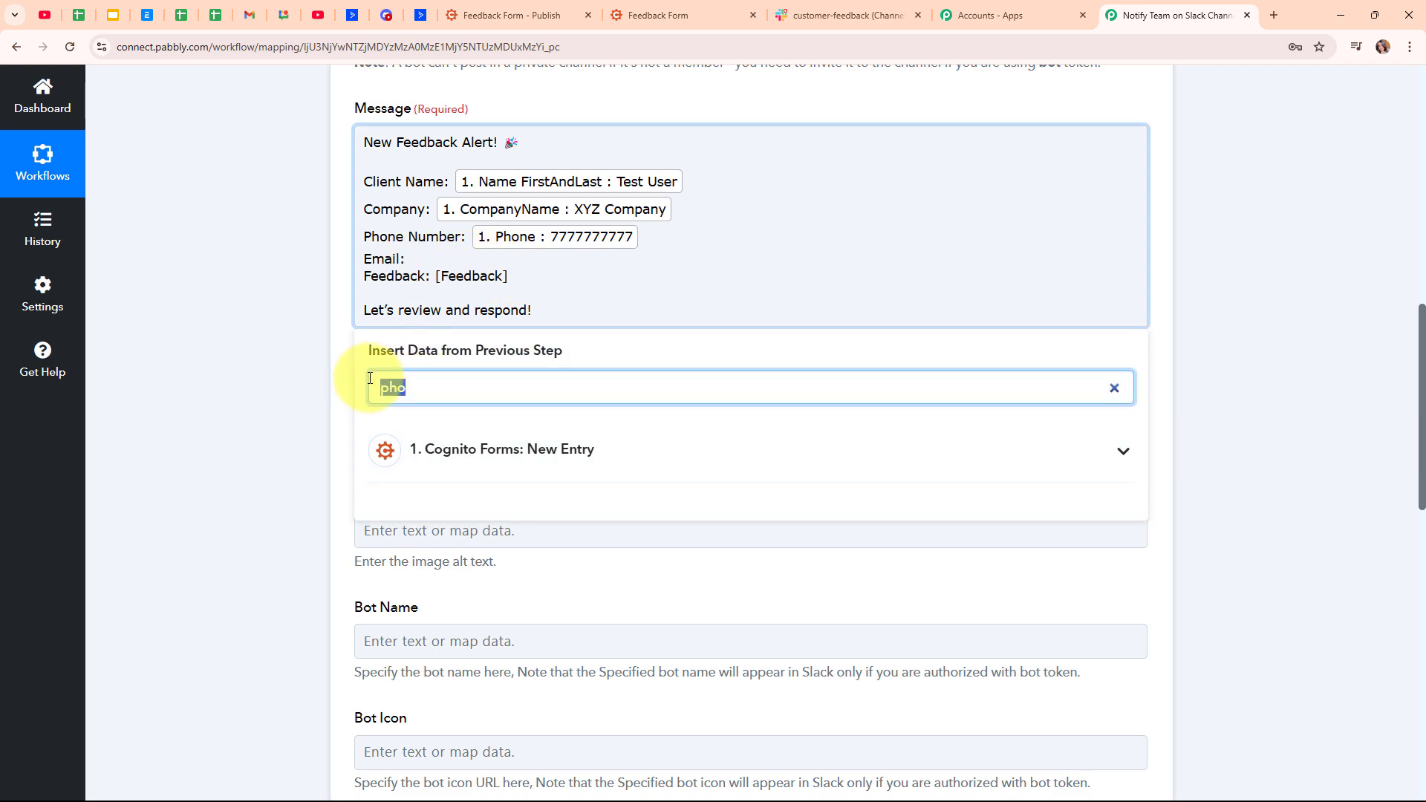
text(test)
click(493, 573)
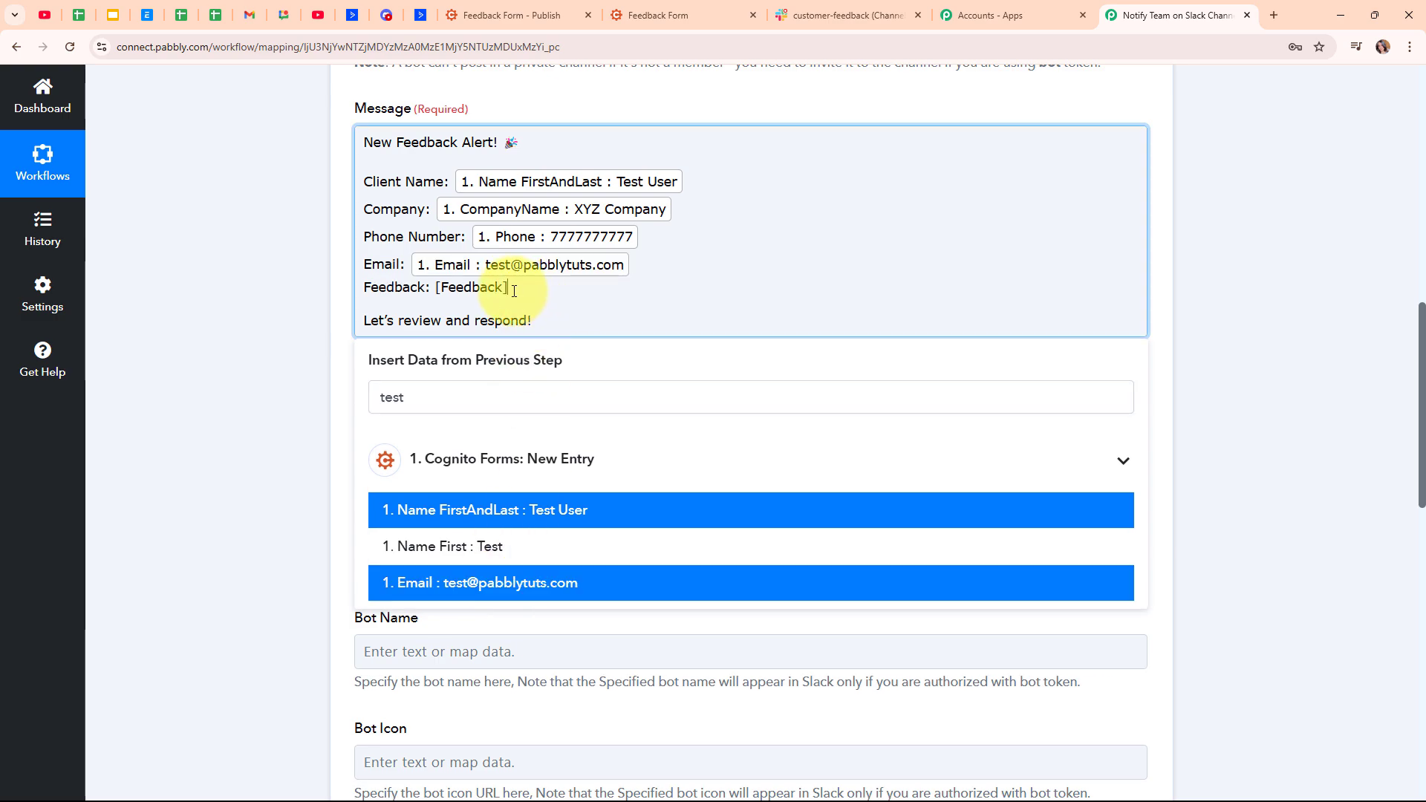
Replace [Feedback] with the ServiceFeedback field and review the finished alert message
drag(510, 288, 435, 289)
key(BackSpace)
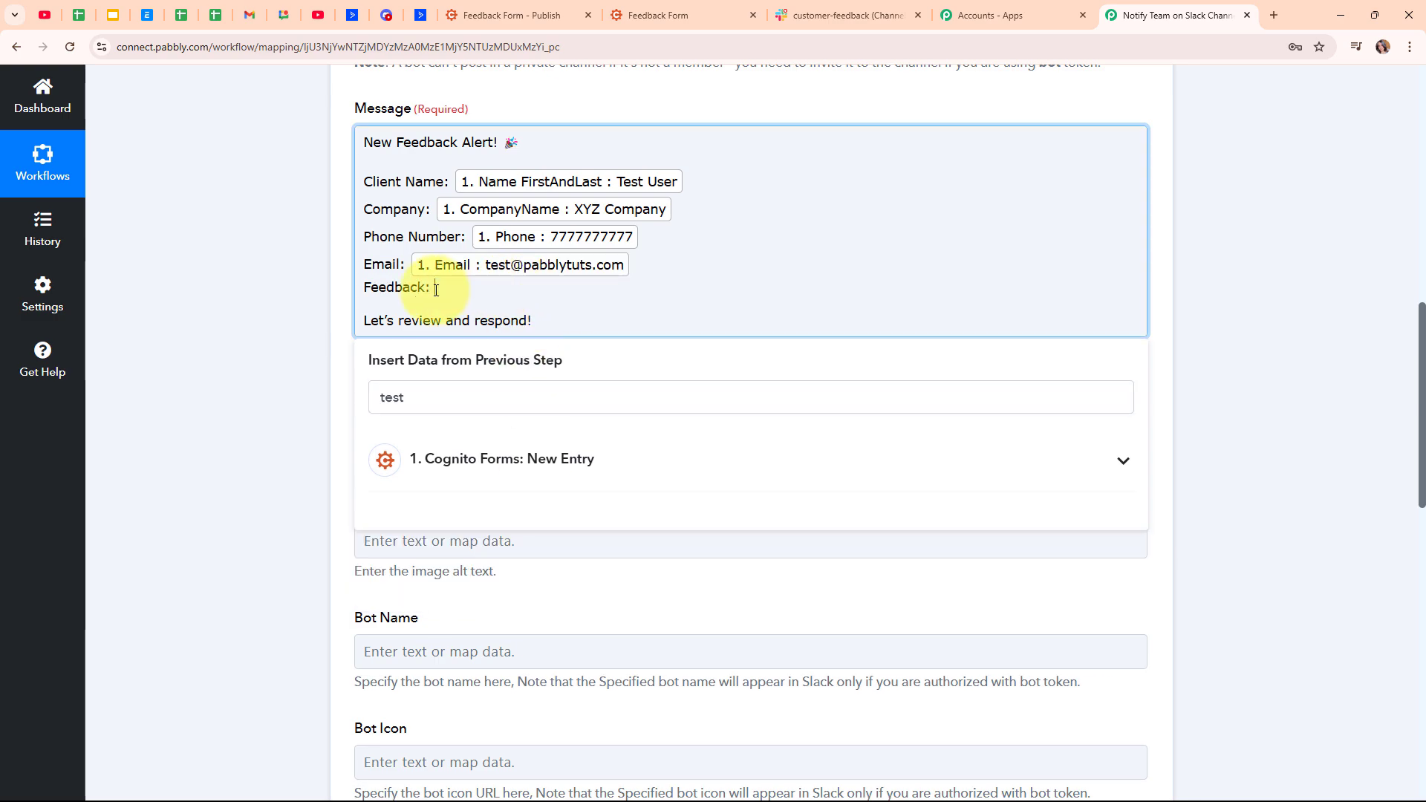
click(479, 464)
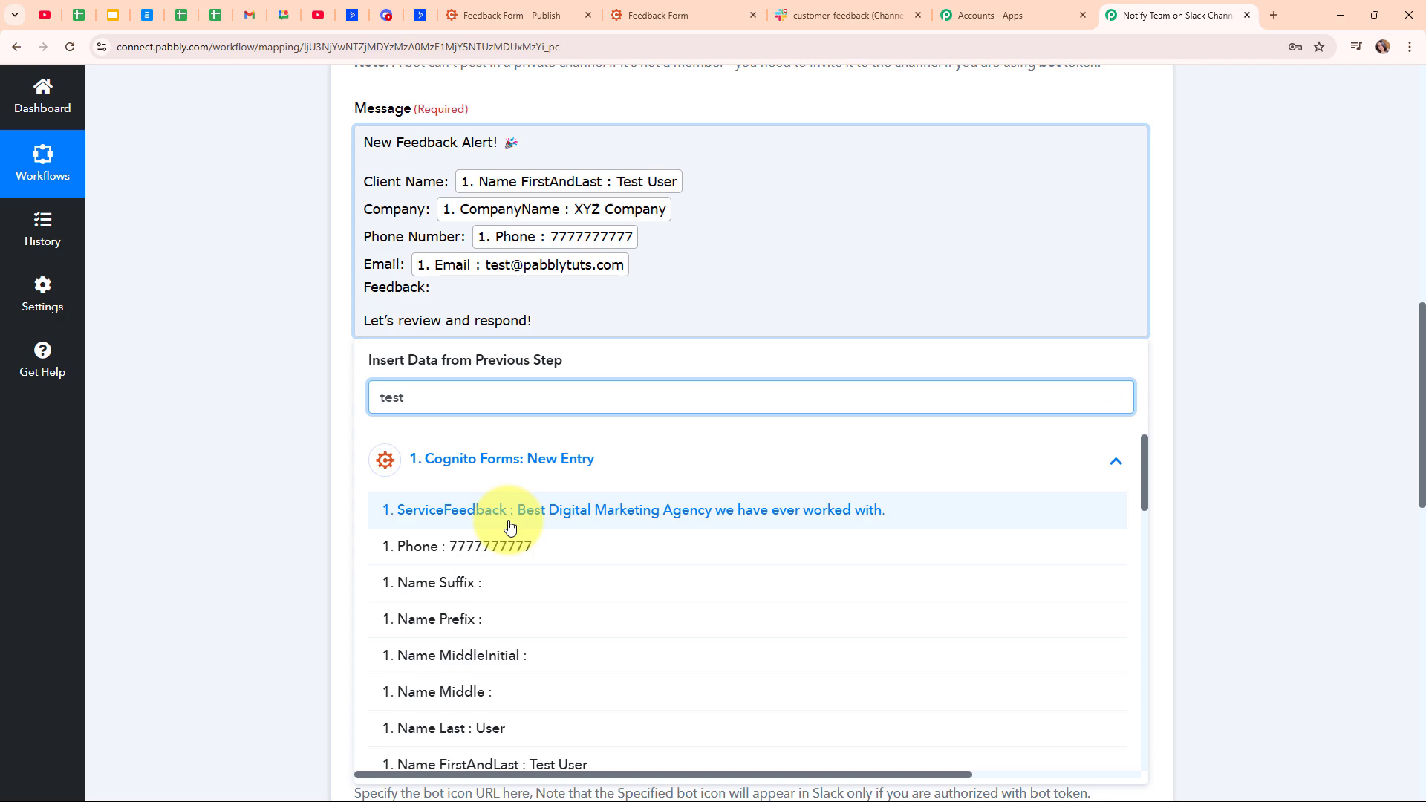
click(509, 526)
click(243, 373)
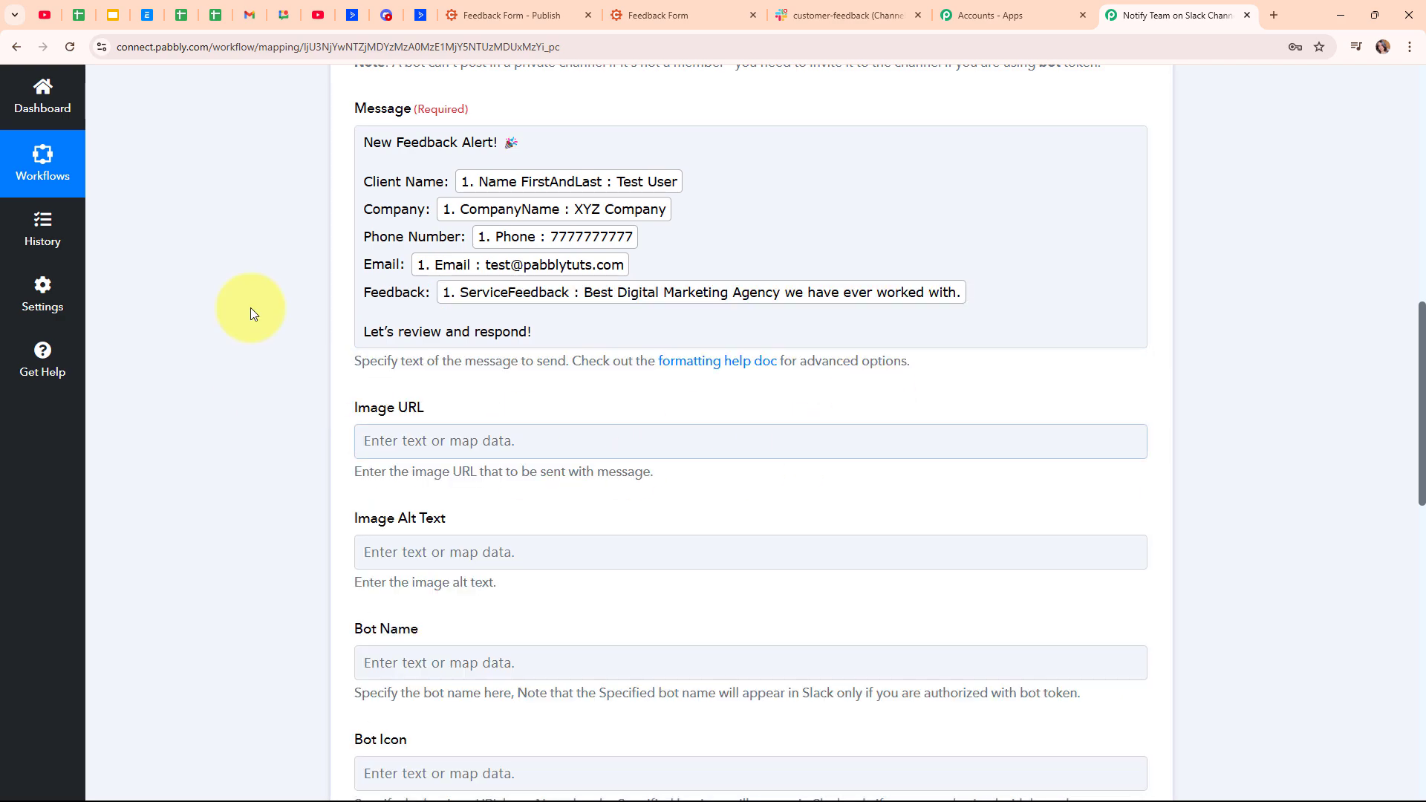
click(365, 142)
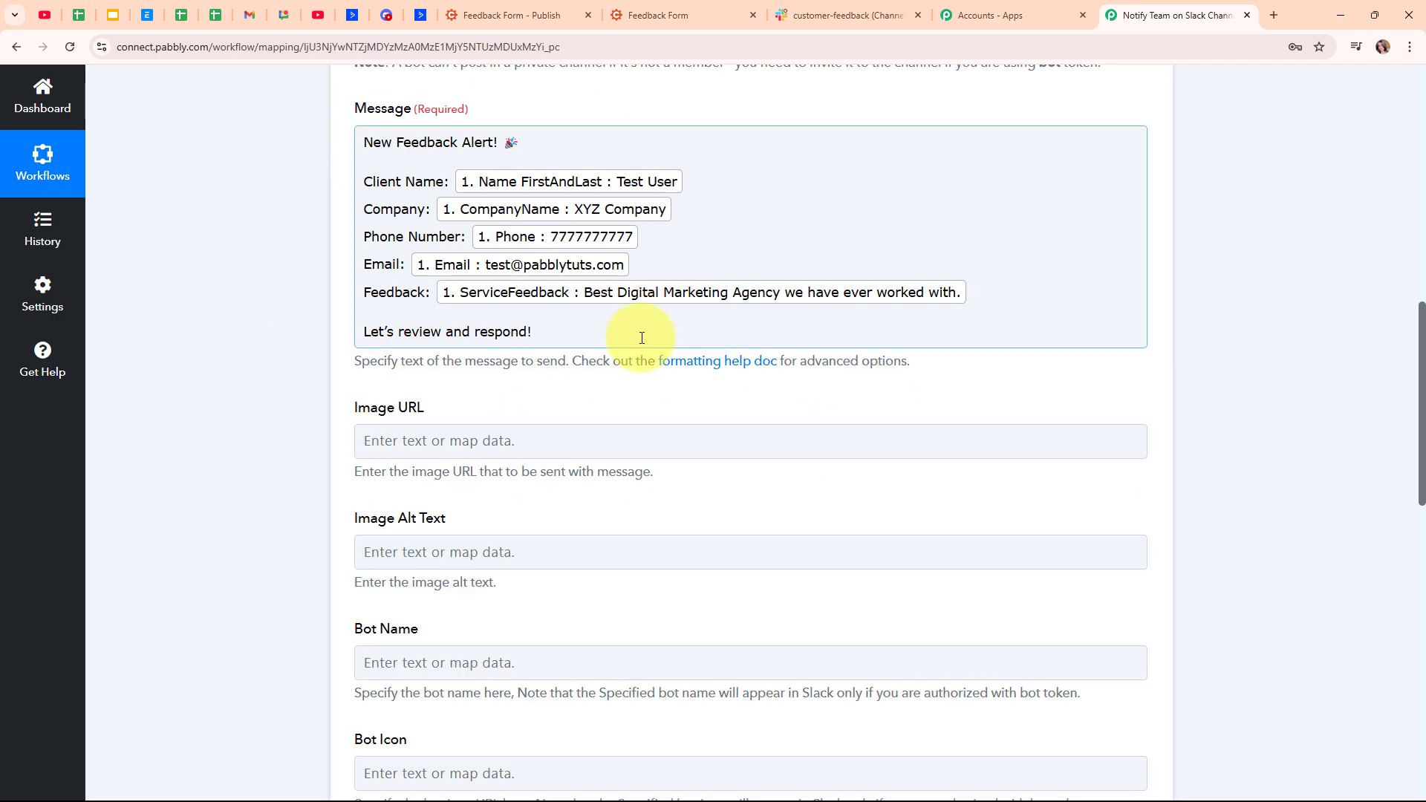
click(596, 394)
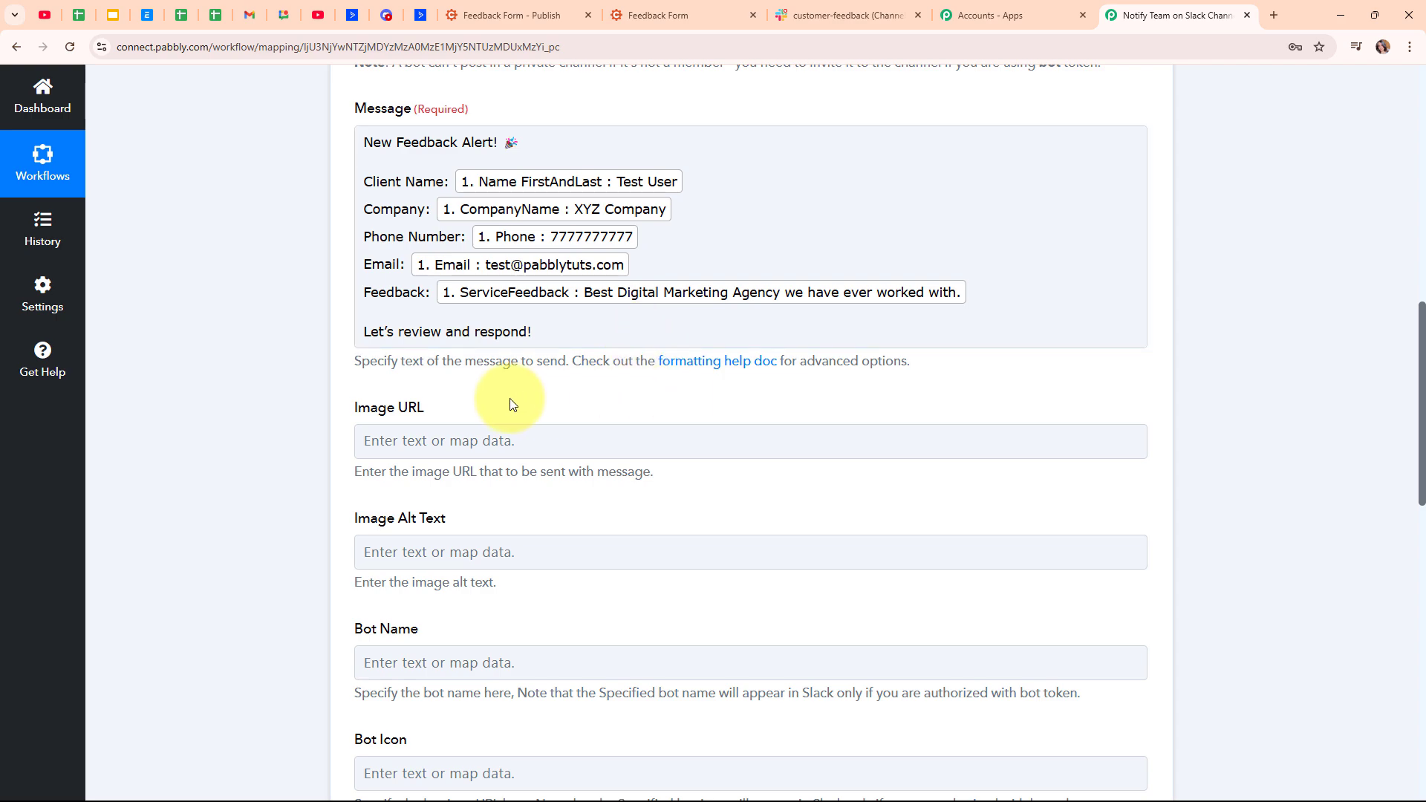
click(987, 441)
scroll(1092, 439, down, 4)
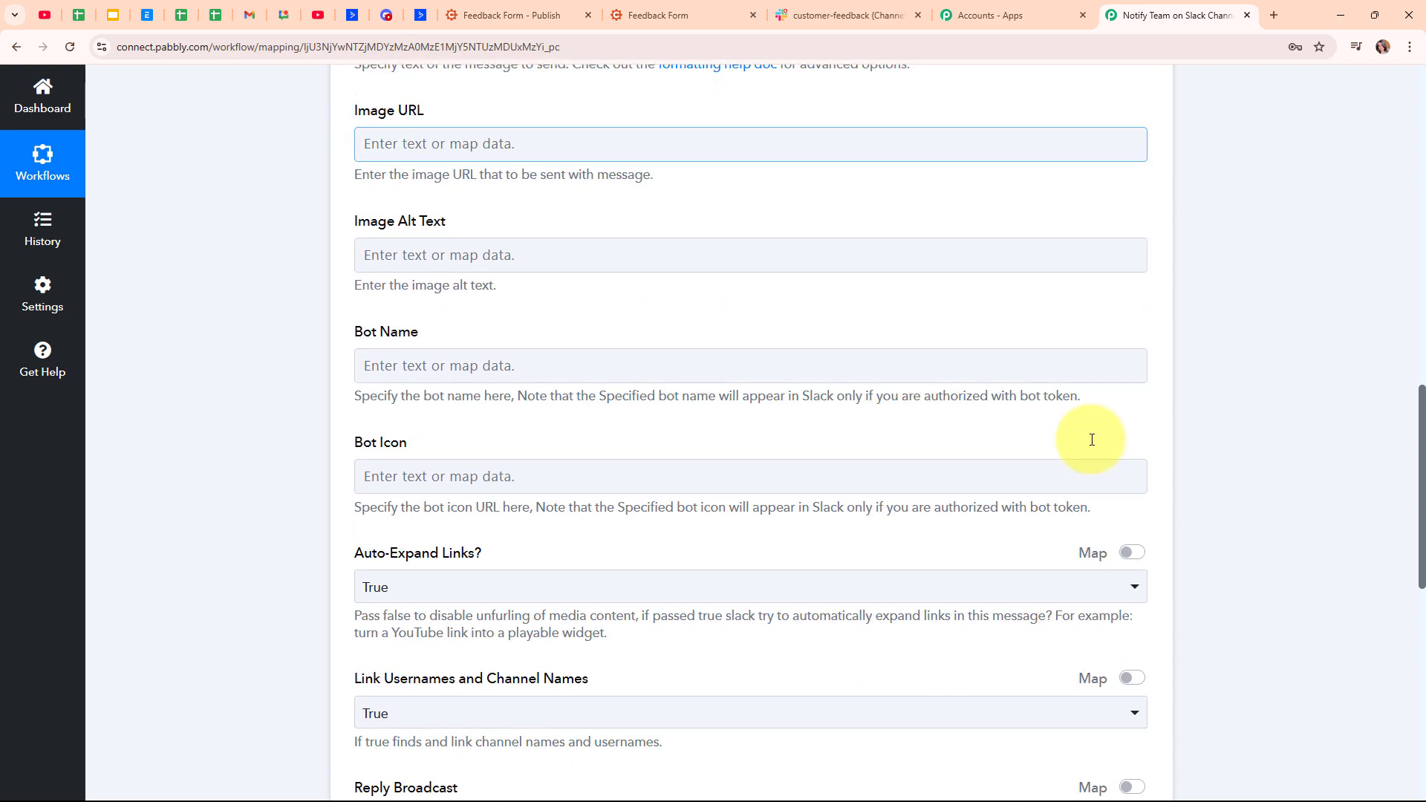
click(363, 124)
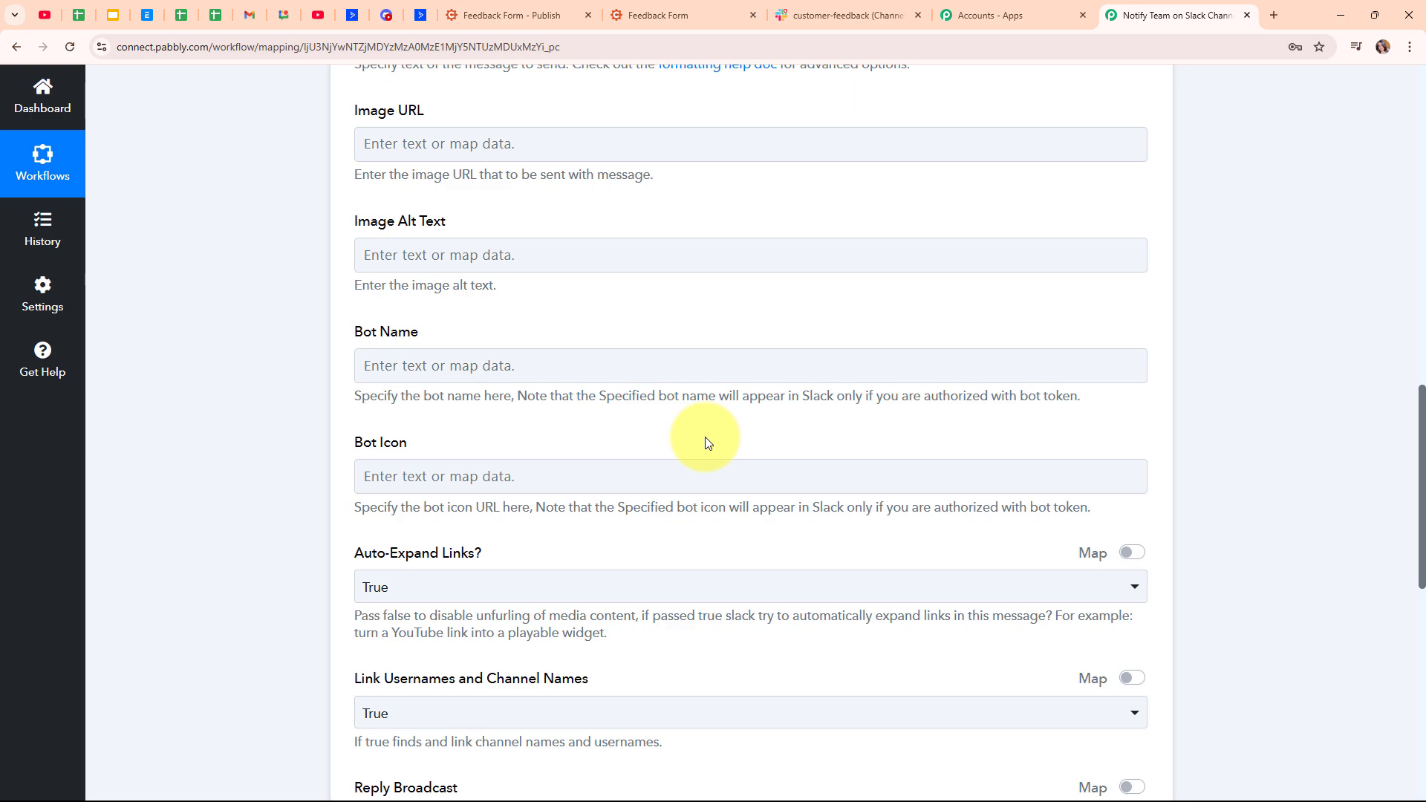
scroll(706, 441, down, 5)
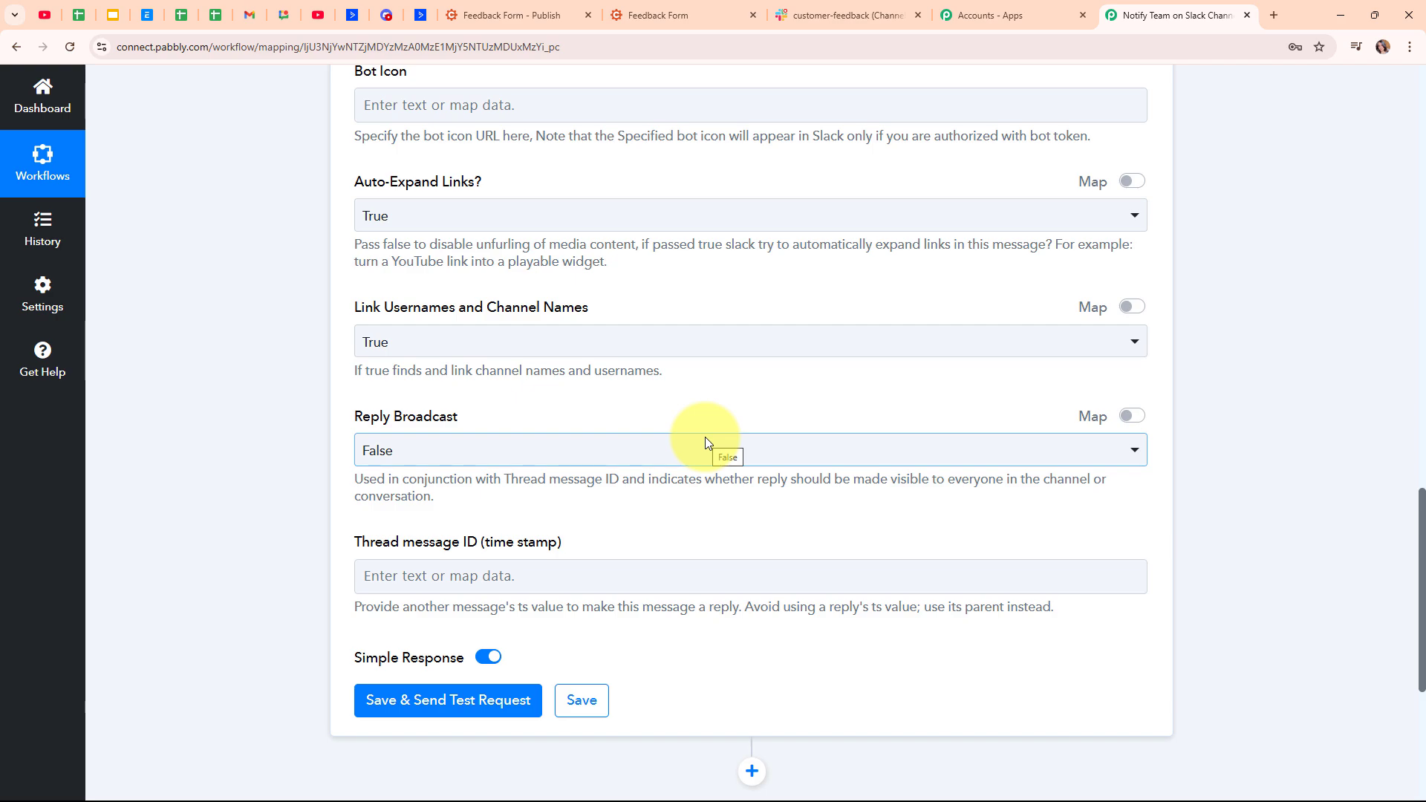
Set Auto-Expand Links and Link Usernames and Channel Names to True, Reply Broadcast to False
click(477, 216)
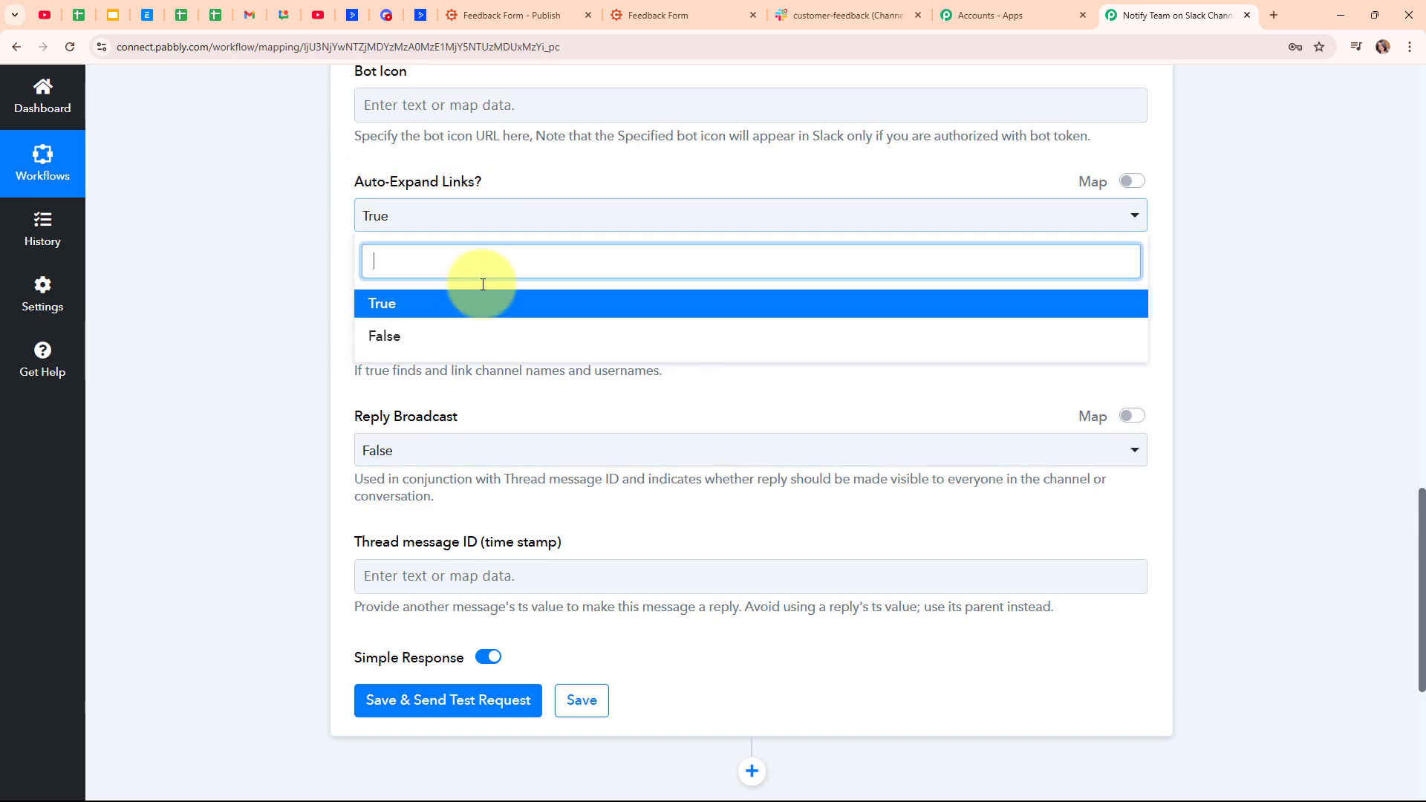
click(483, 304)
click(494, 343)
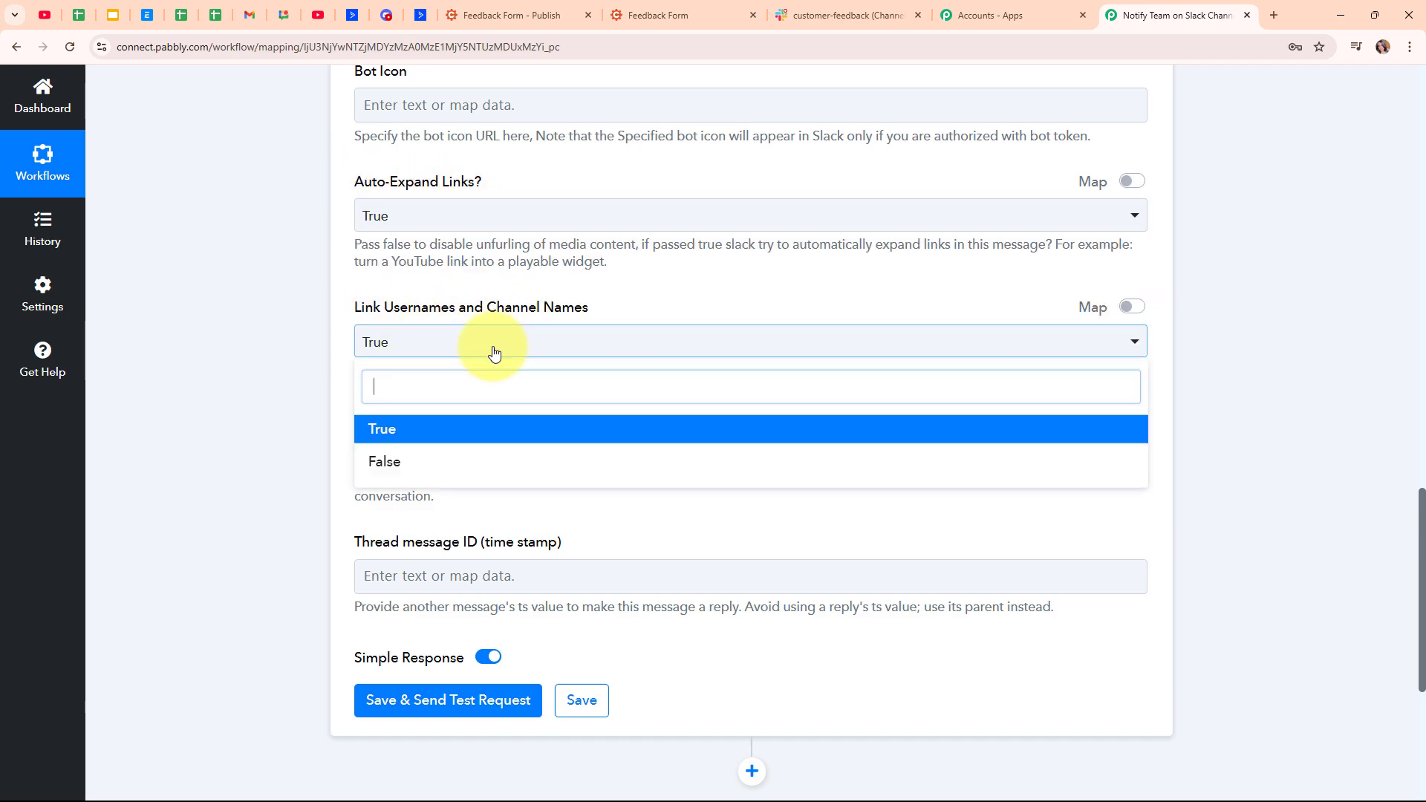
click(486, 423)
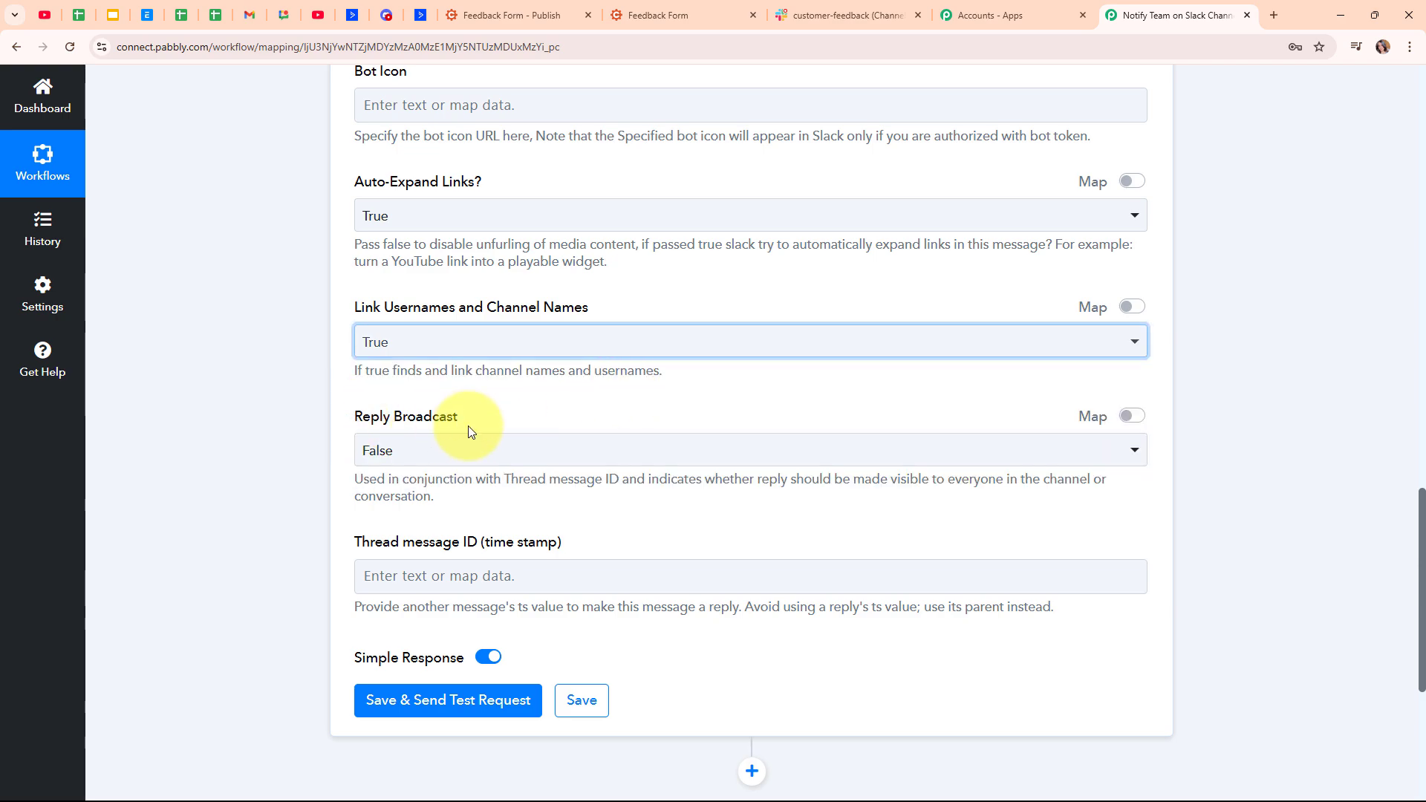
click(461, 450)
click(455, 539)
scroll(532, 625, down, 1)
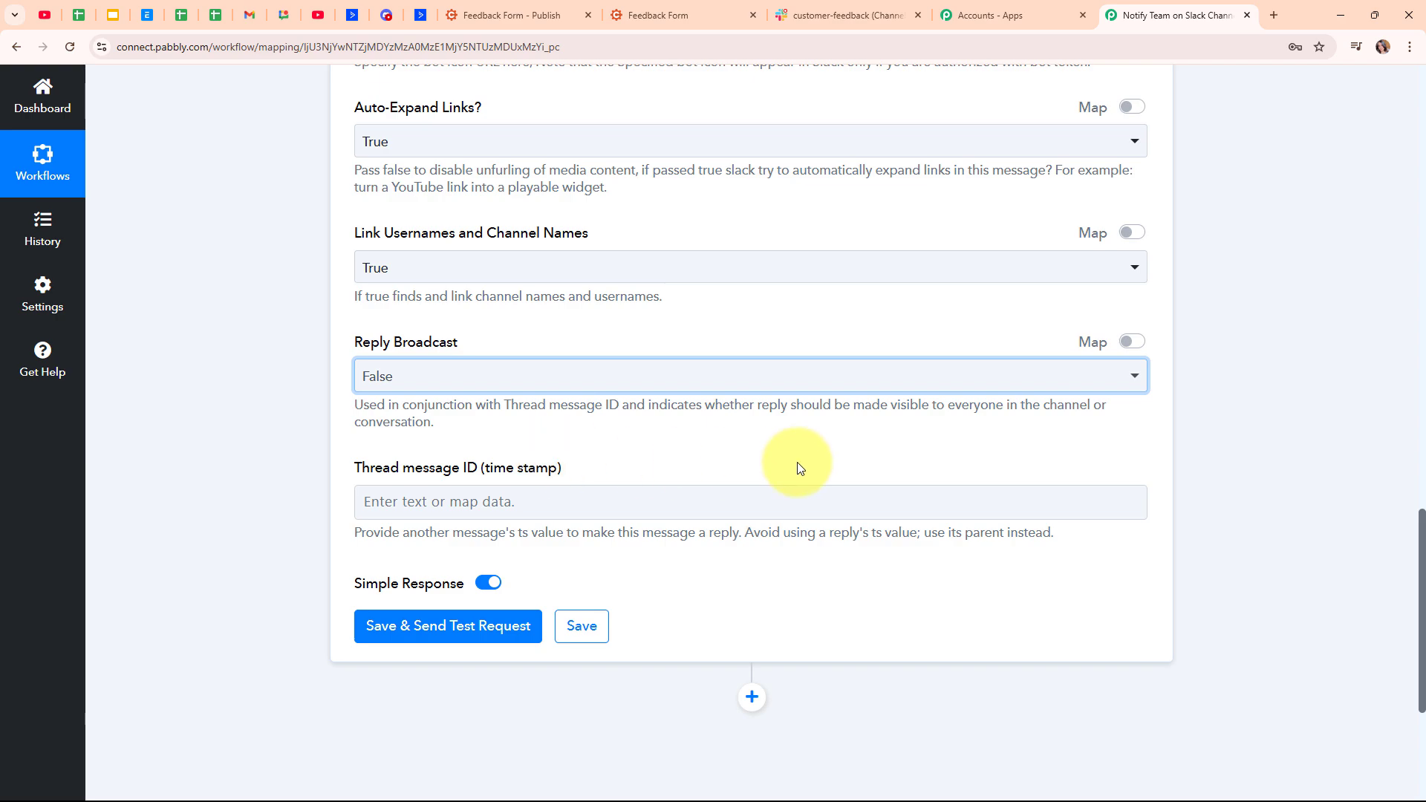
scroll(797, 468, down, 1)
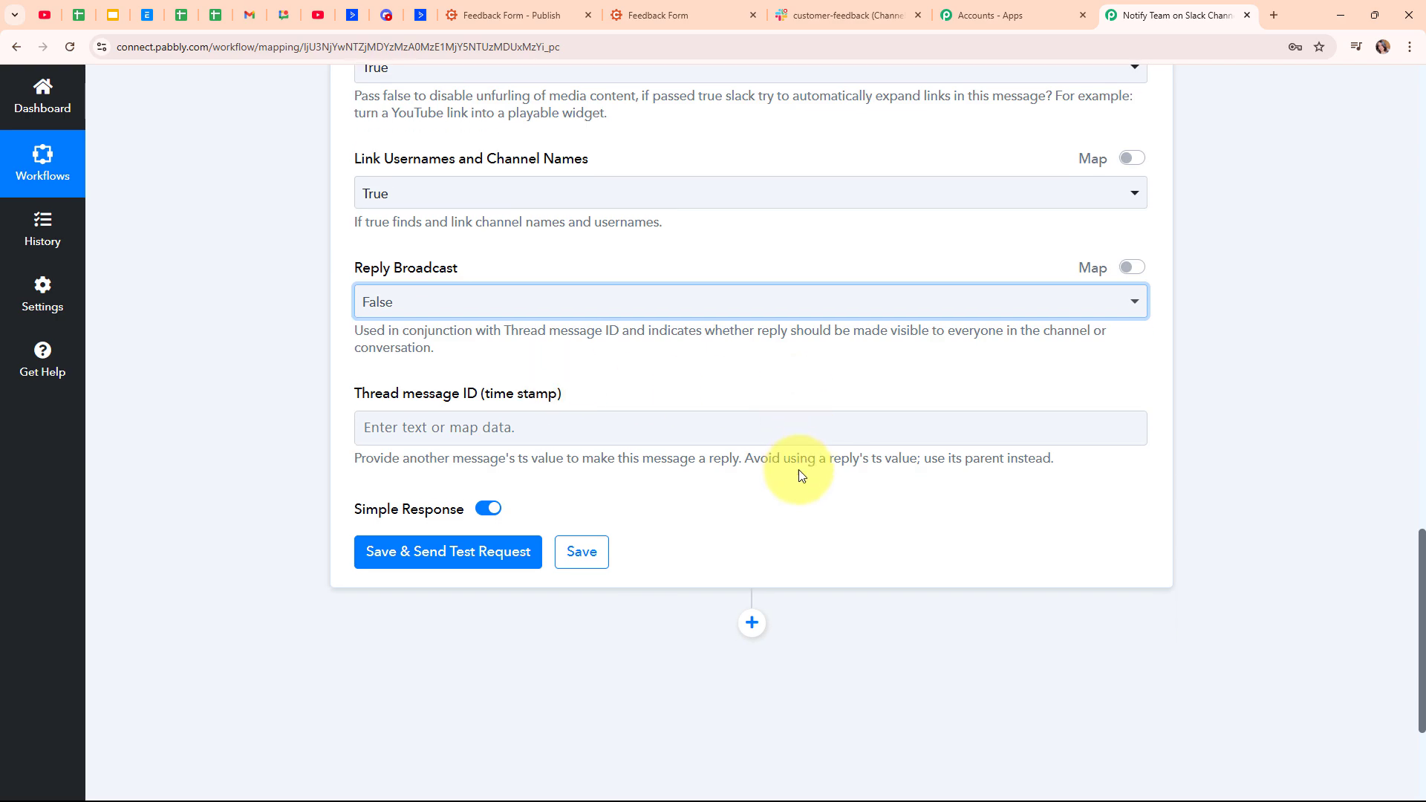
Save and test the Slack step, confirm the Ok response, and collapse the step
click(468, 569)
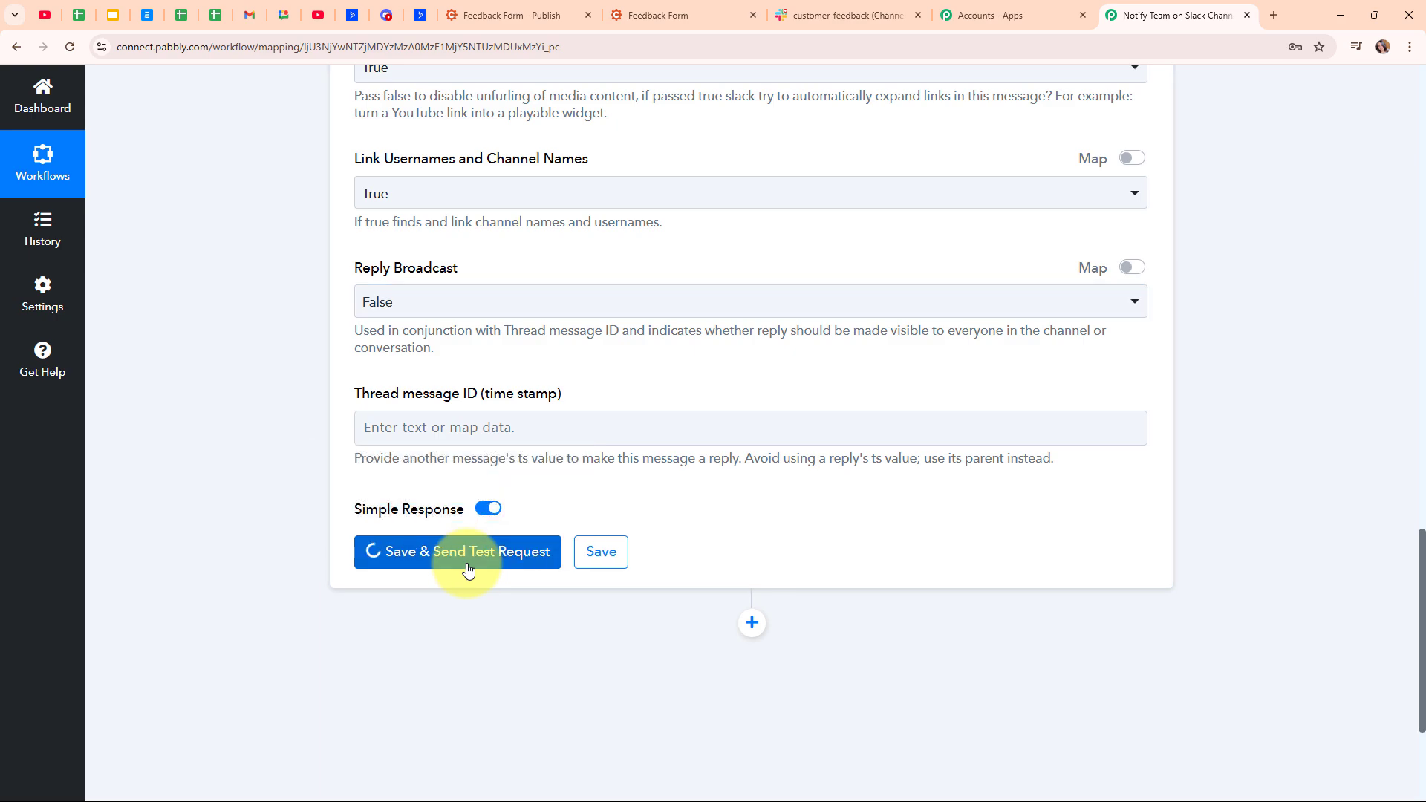
scroll(1176, 515, down, 5)
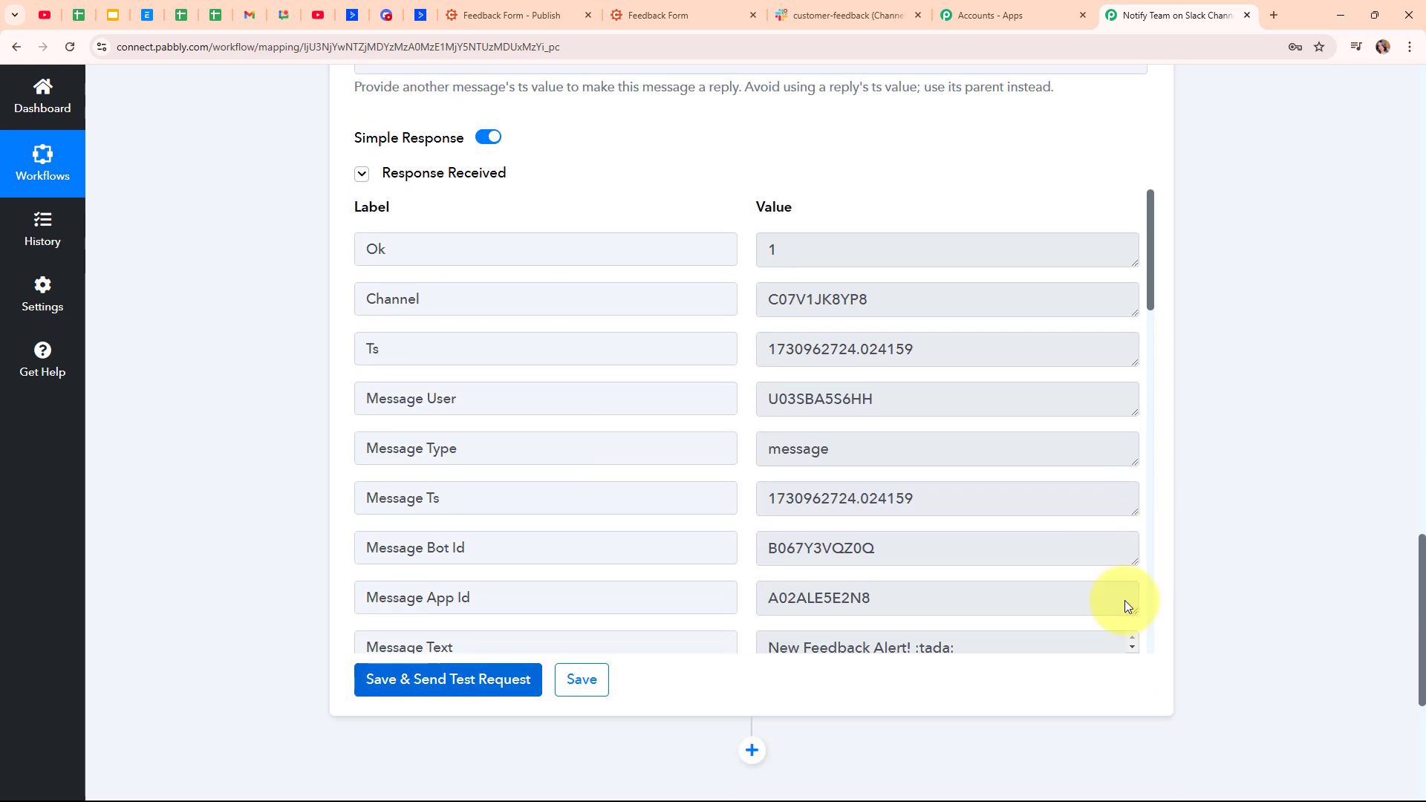
scroll(1280, 496, up, 20)
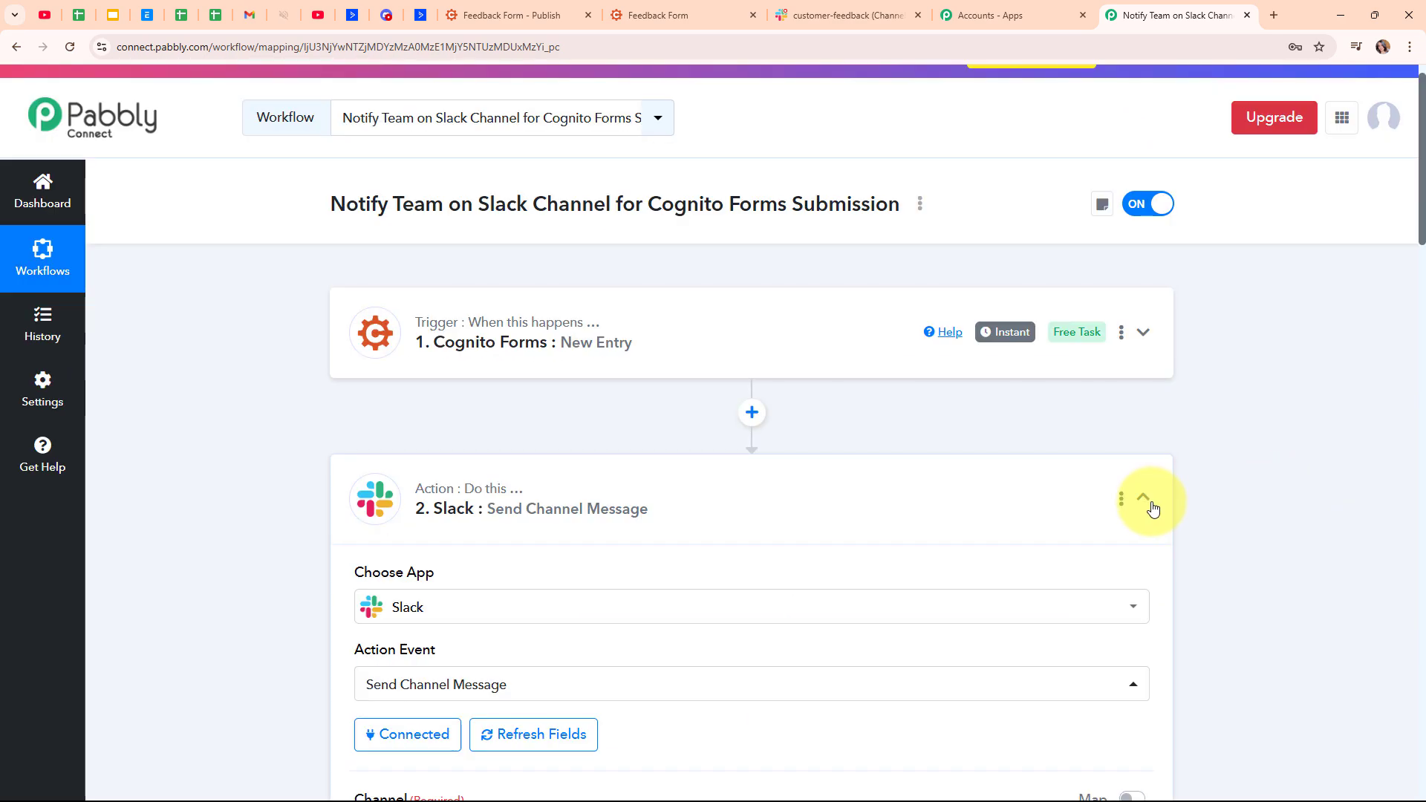
click(1147, 502)
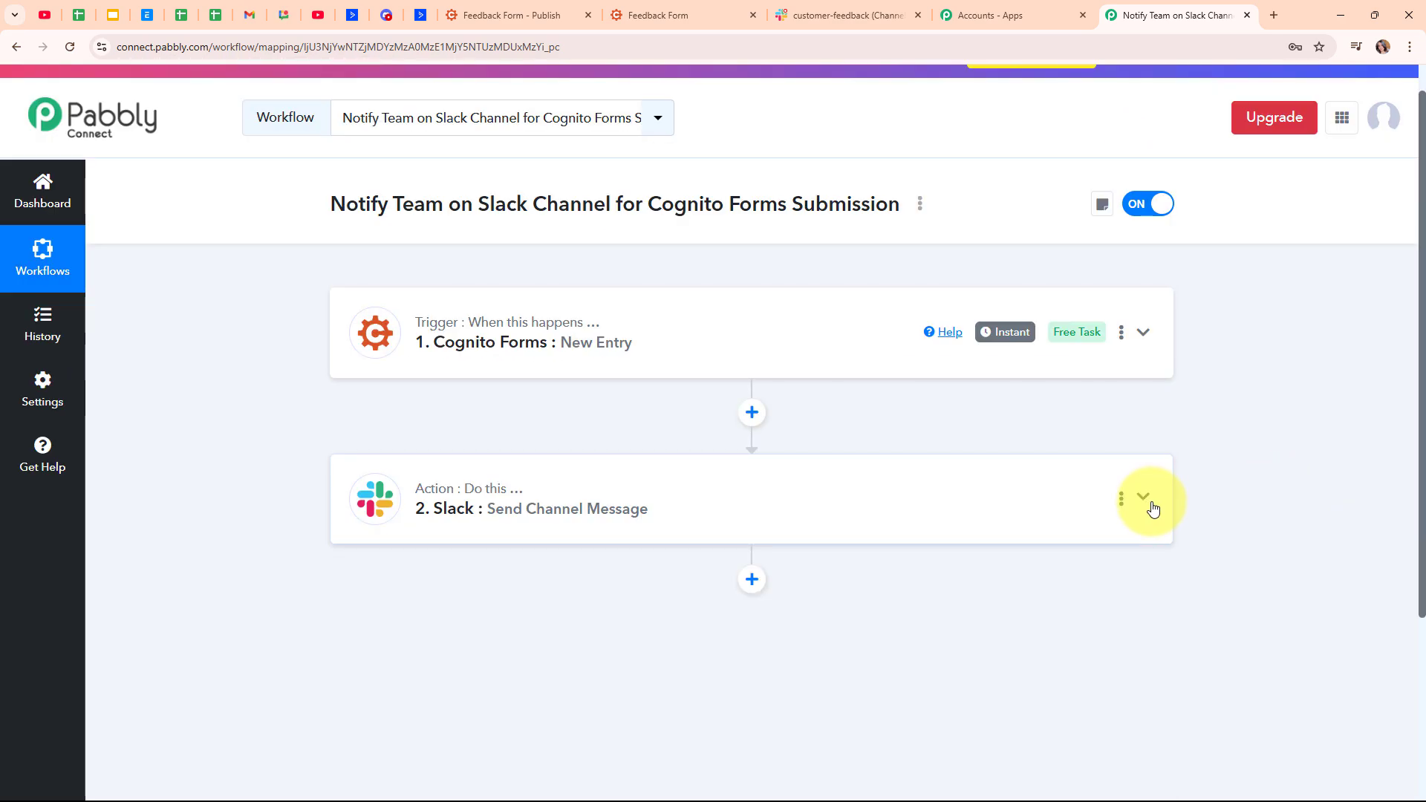
scroll(1150, 505, up, 1)
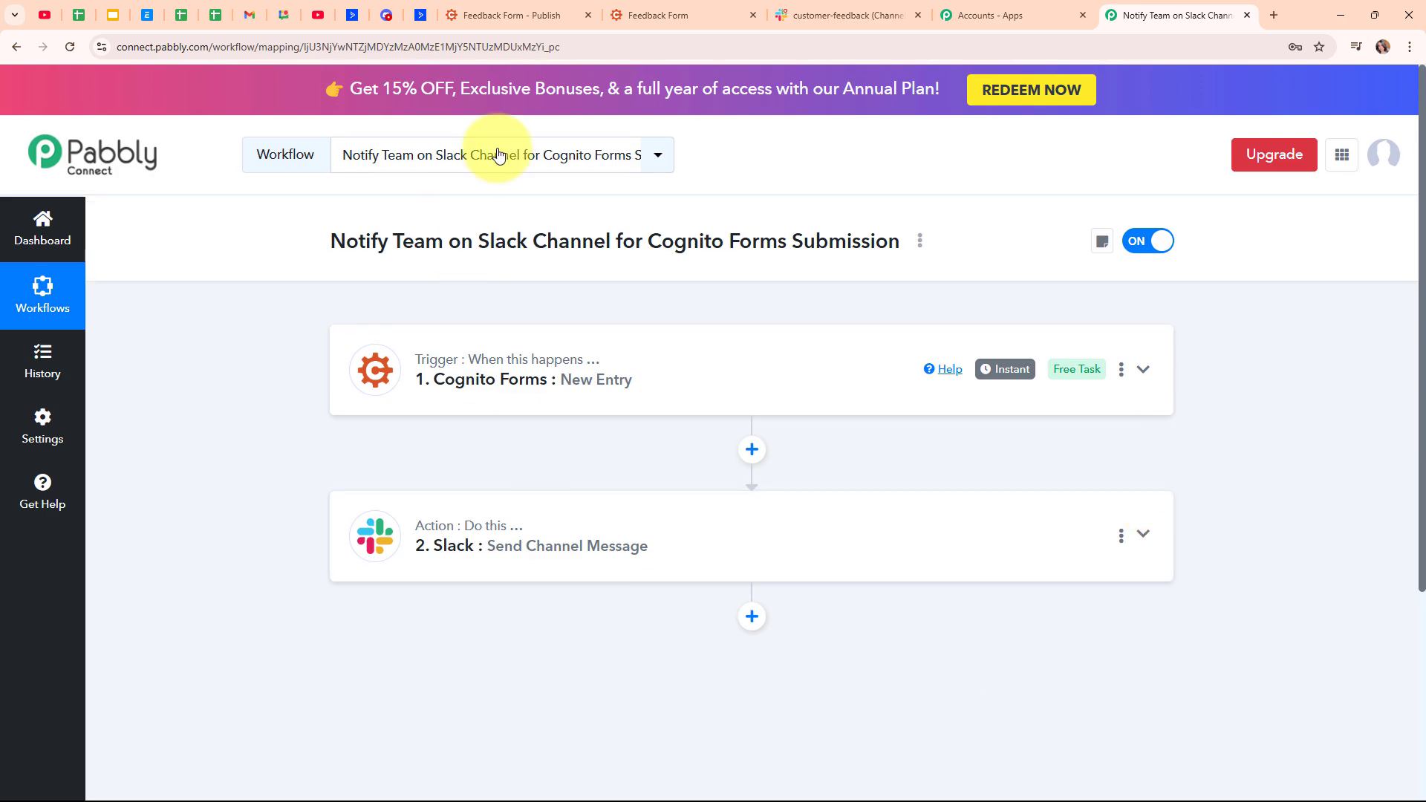
Check the test feedback alert in Slack's #customer-feedback, then return to the Pabbly workflow
click(884, 15)
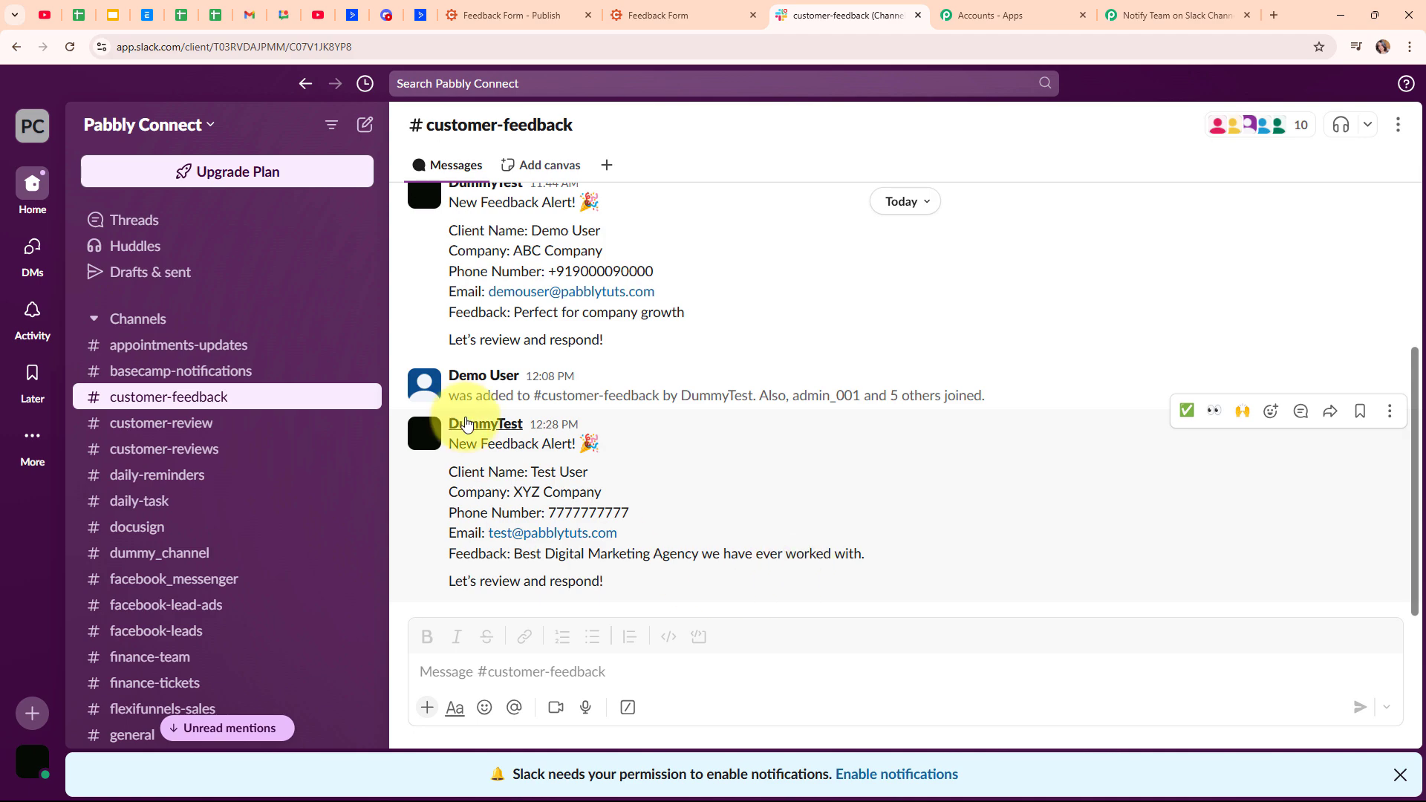
click(1192, 8)
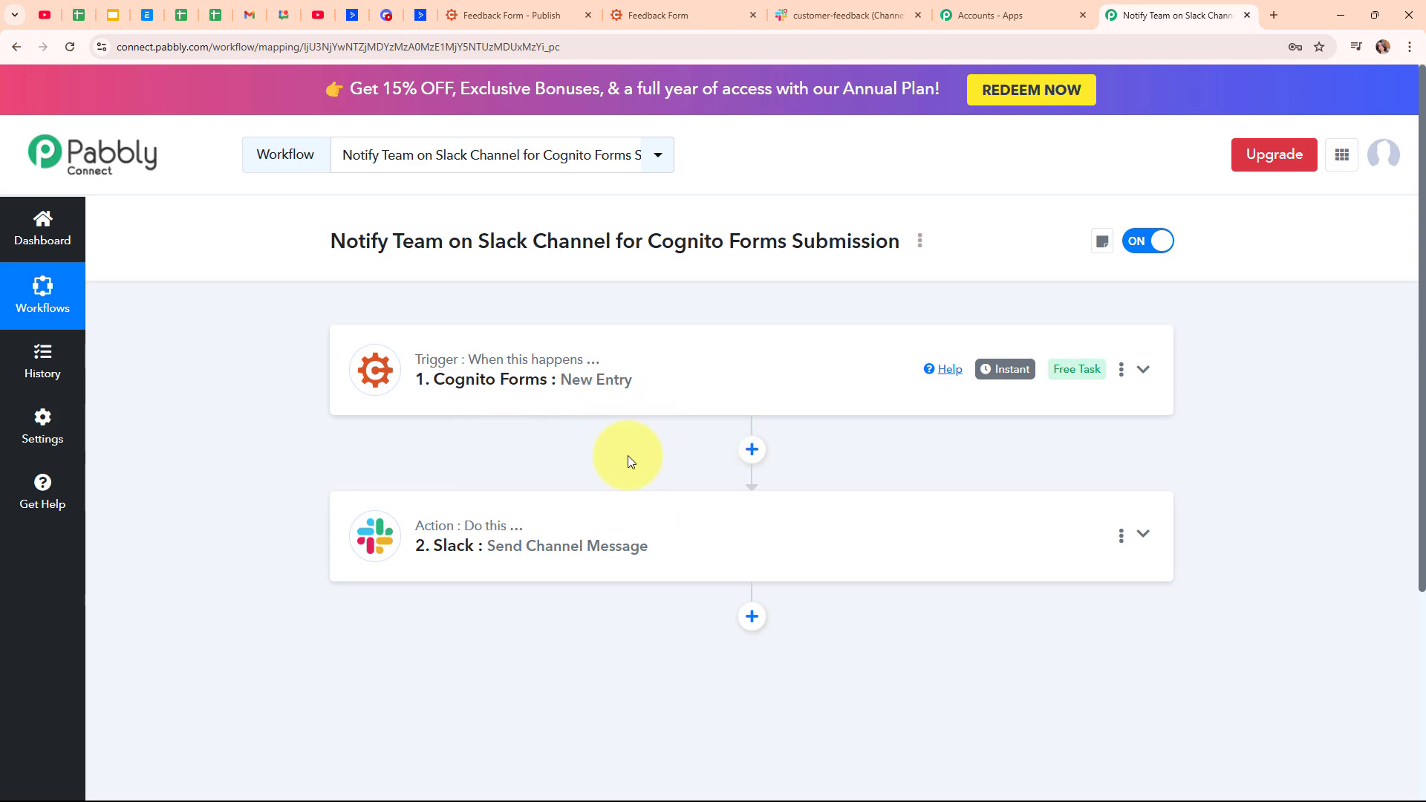
mouse_move(553, 367)
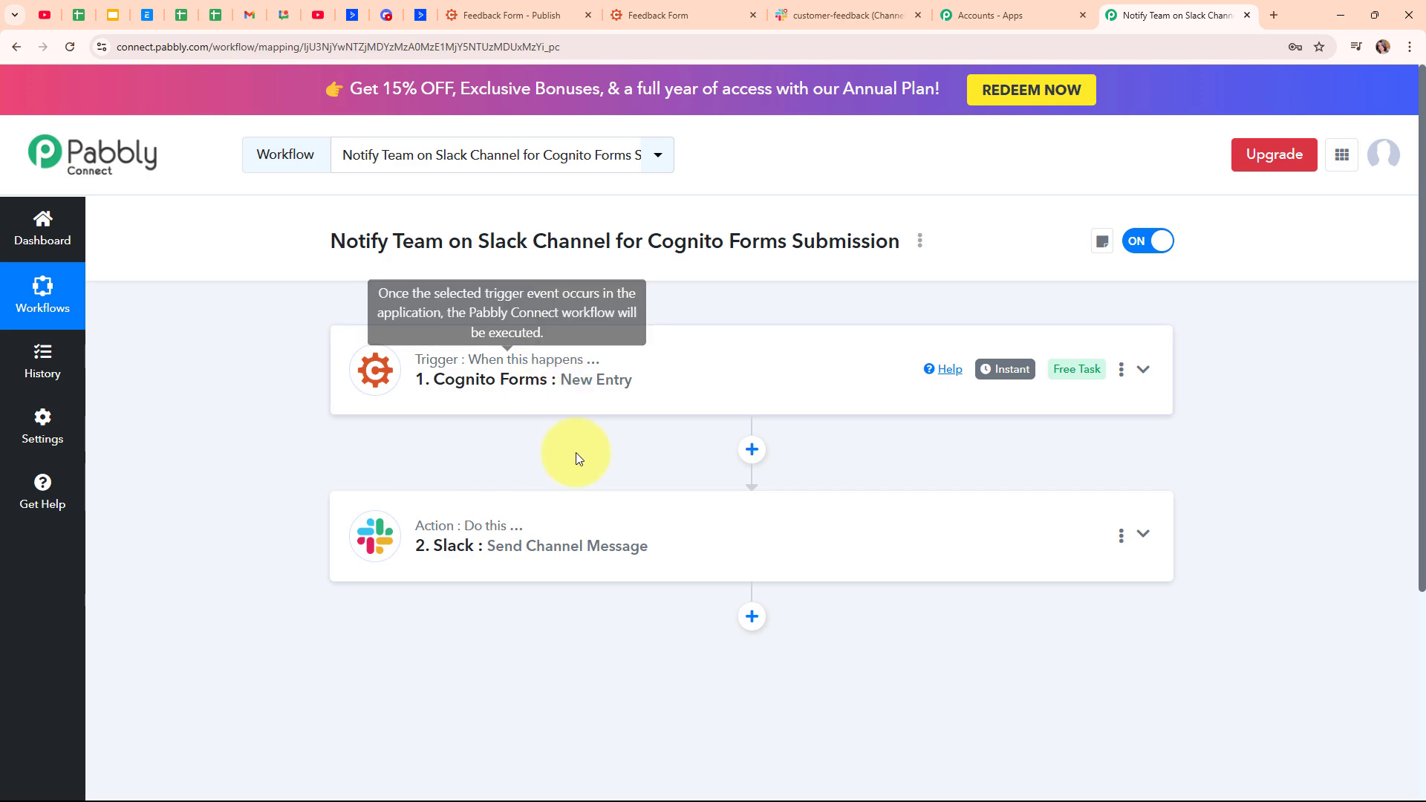
Reload the published Feedback Form and enter the contact's first and last name
click(632, 15)
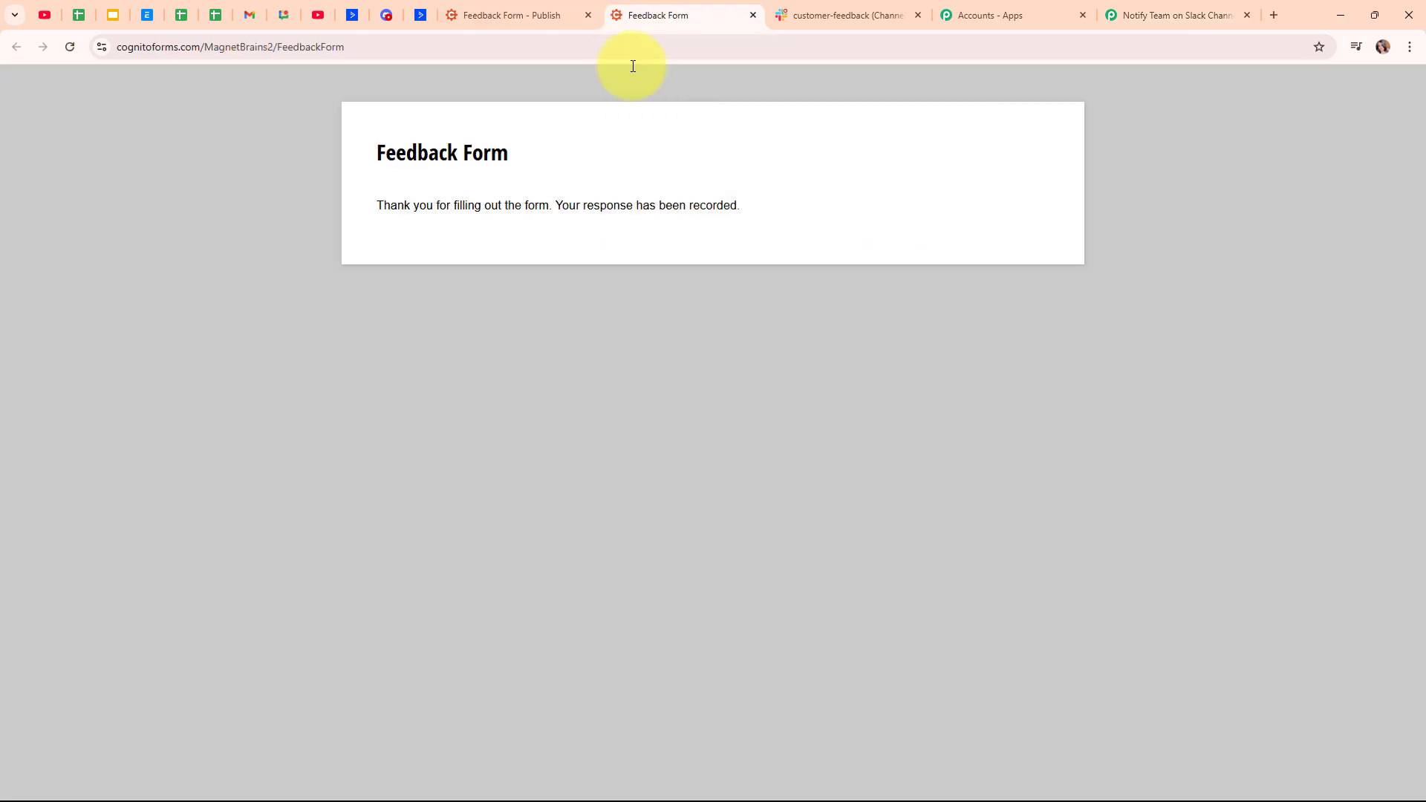
click(67, 46)
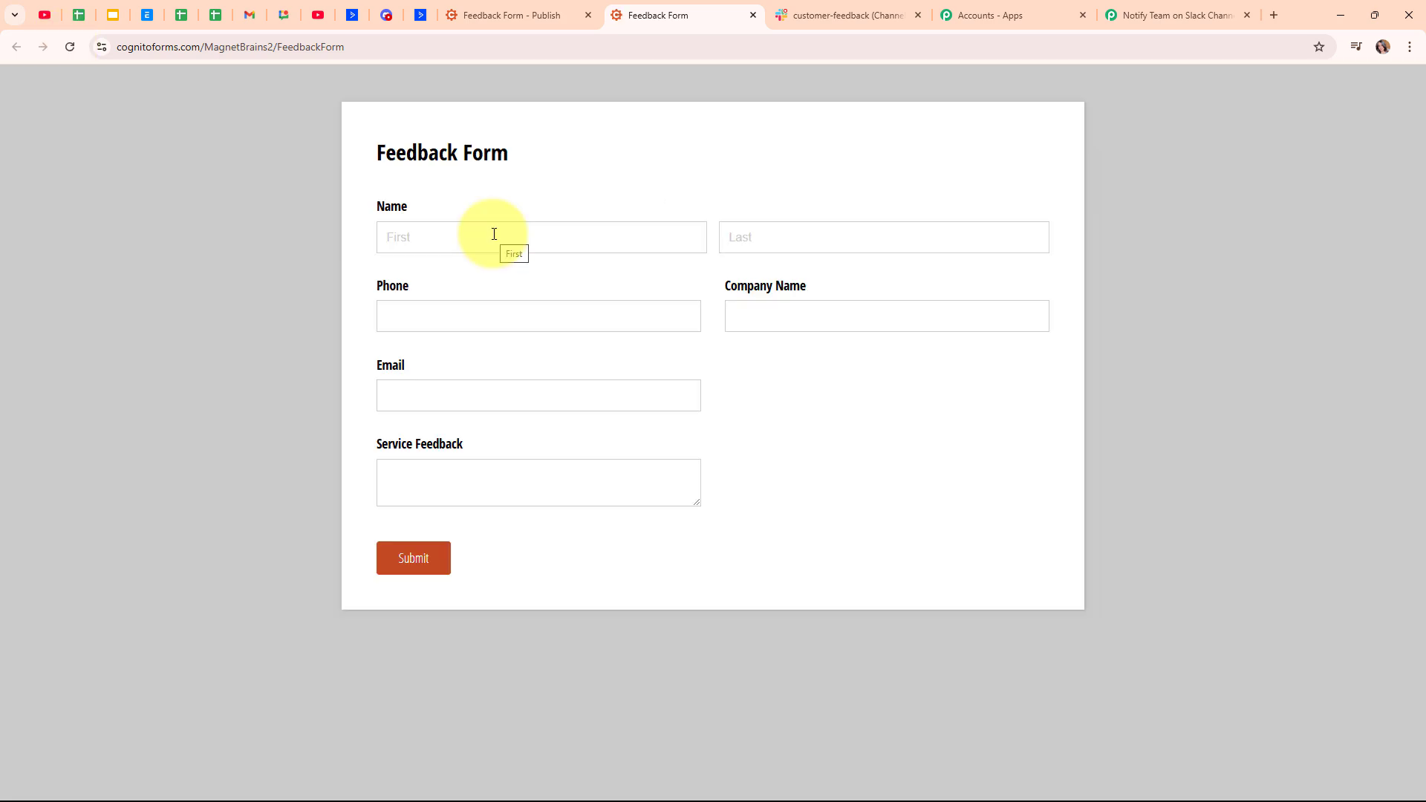
click(493, 233)
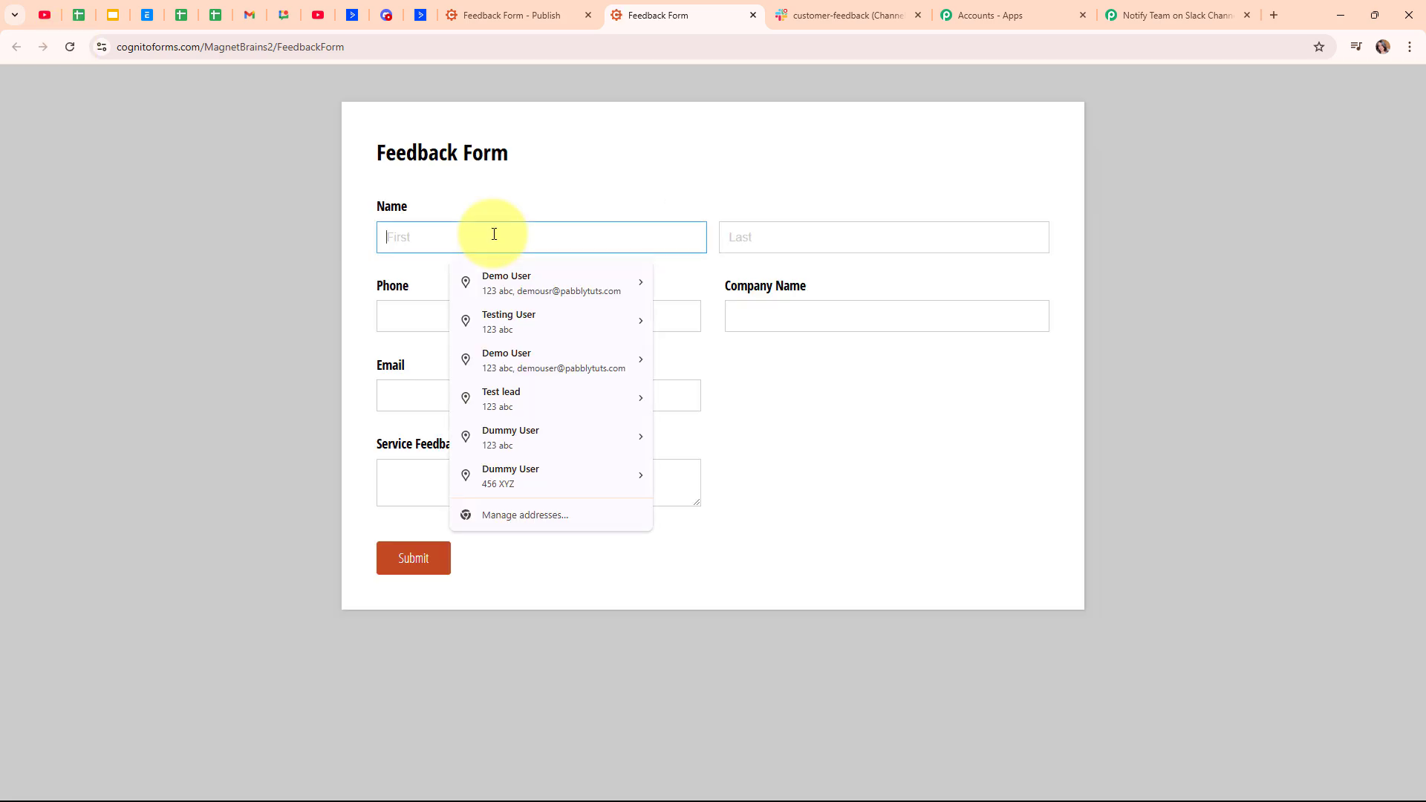
text(Dummy)
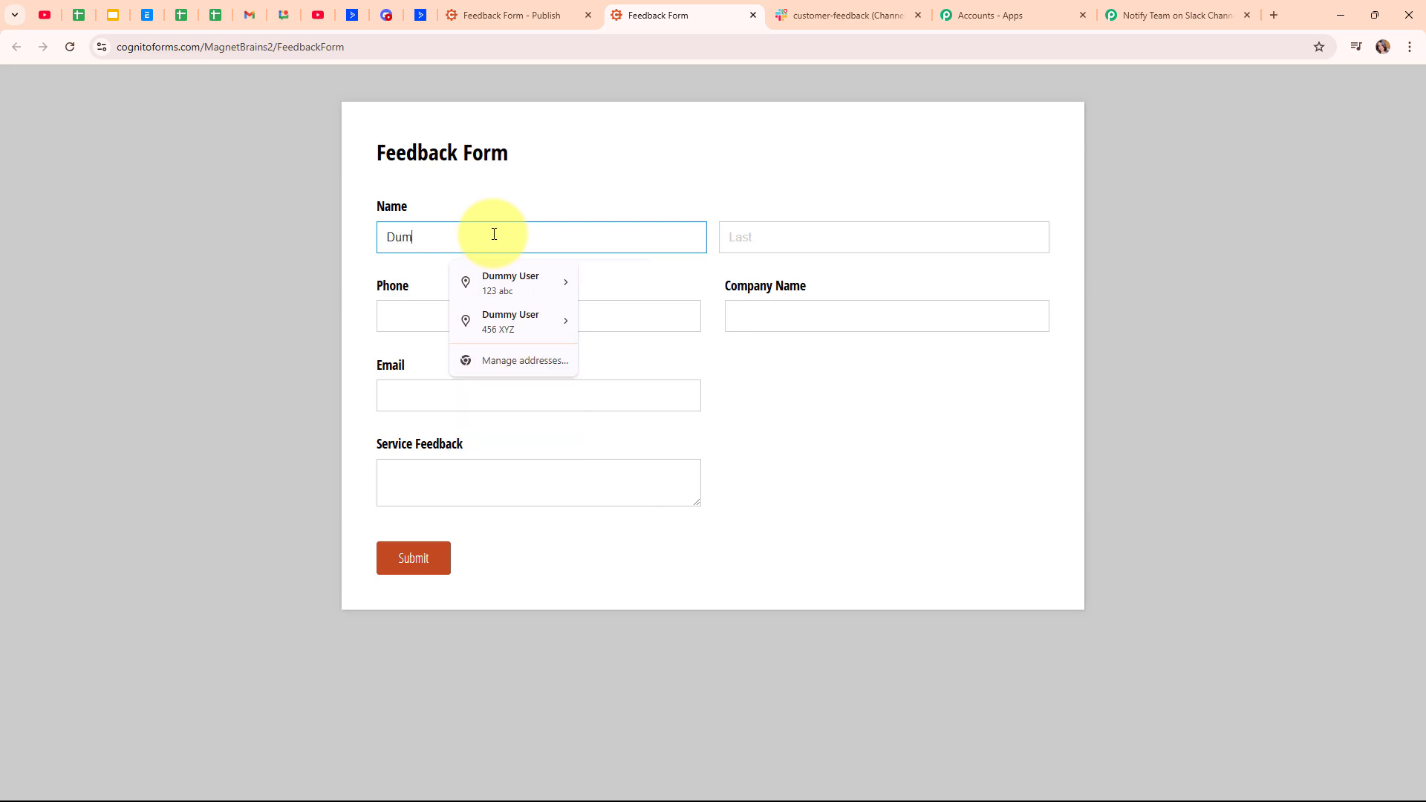
click(735, 226)
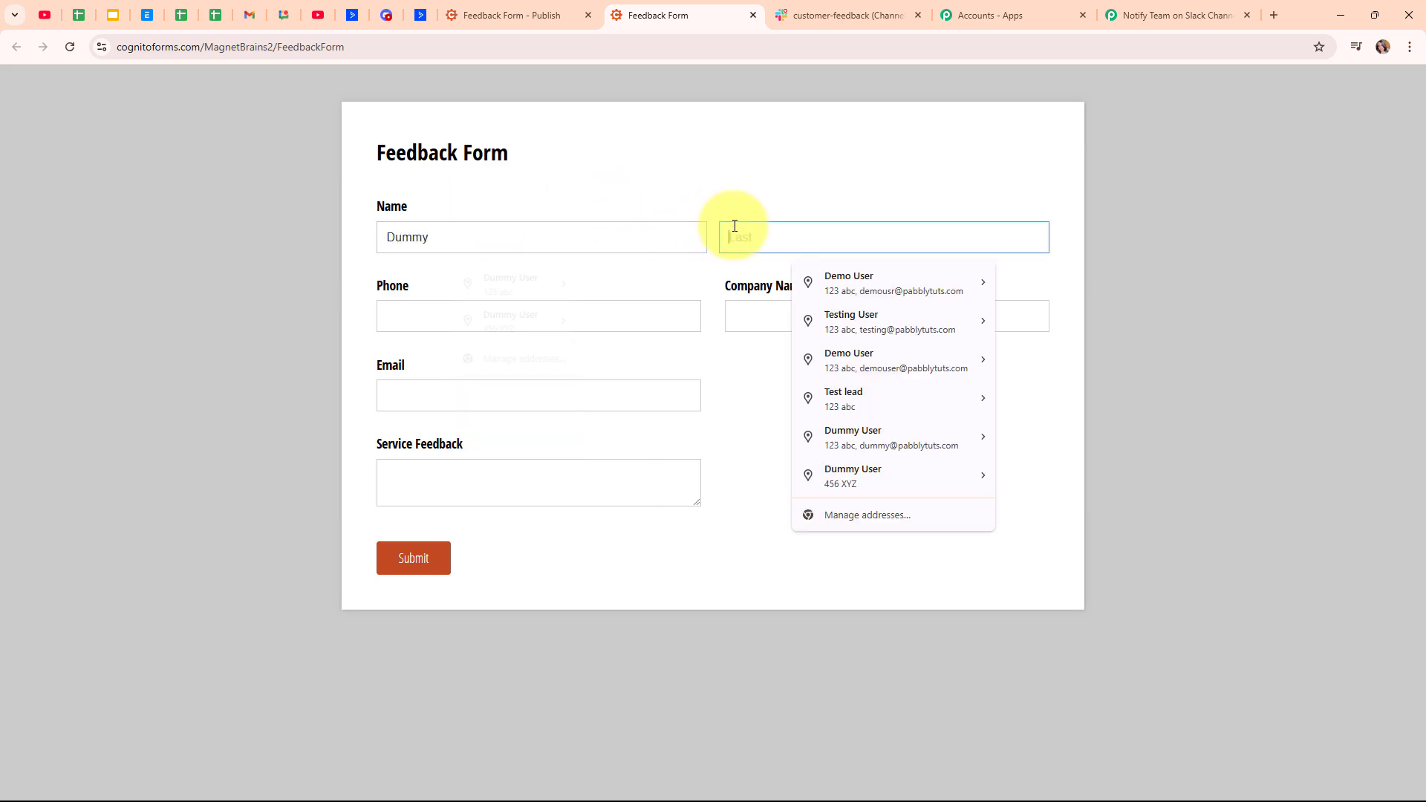
text(Lead)
Enter a phone number, ABC Company, an e-mail and 'Overall Good Experience.', then submit
click(589, 327)
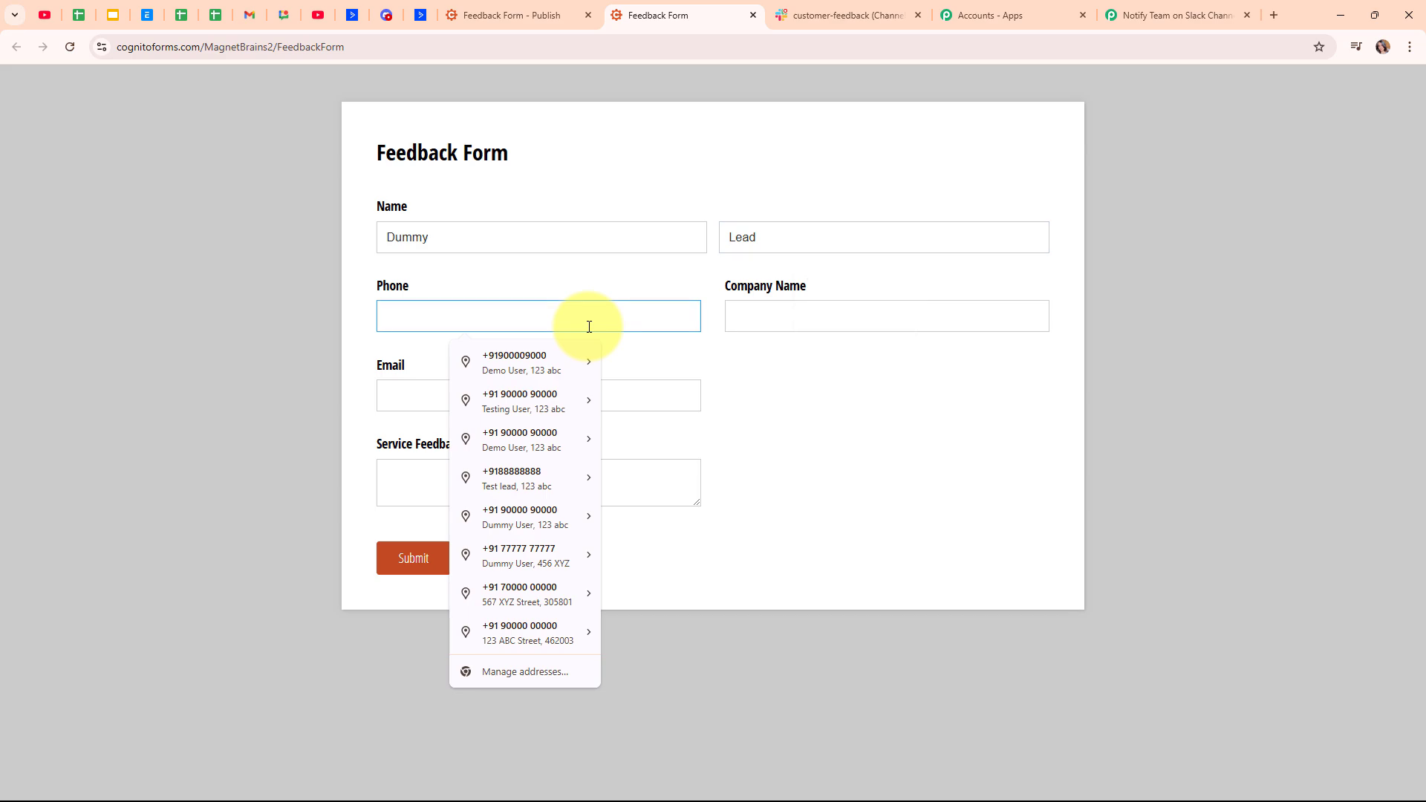
text(9595959595)
click(820, 327)
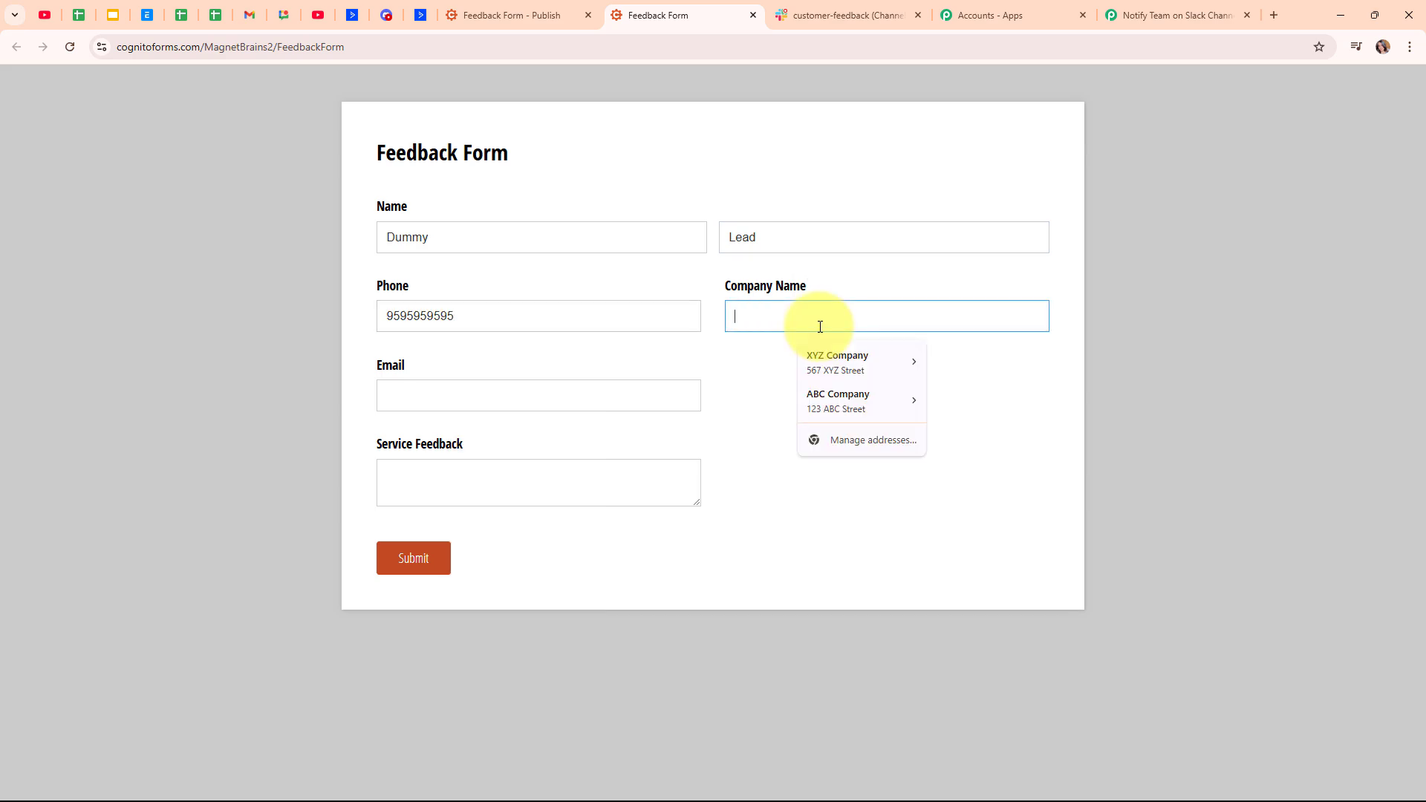
text(ABC)
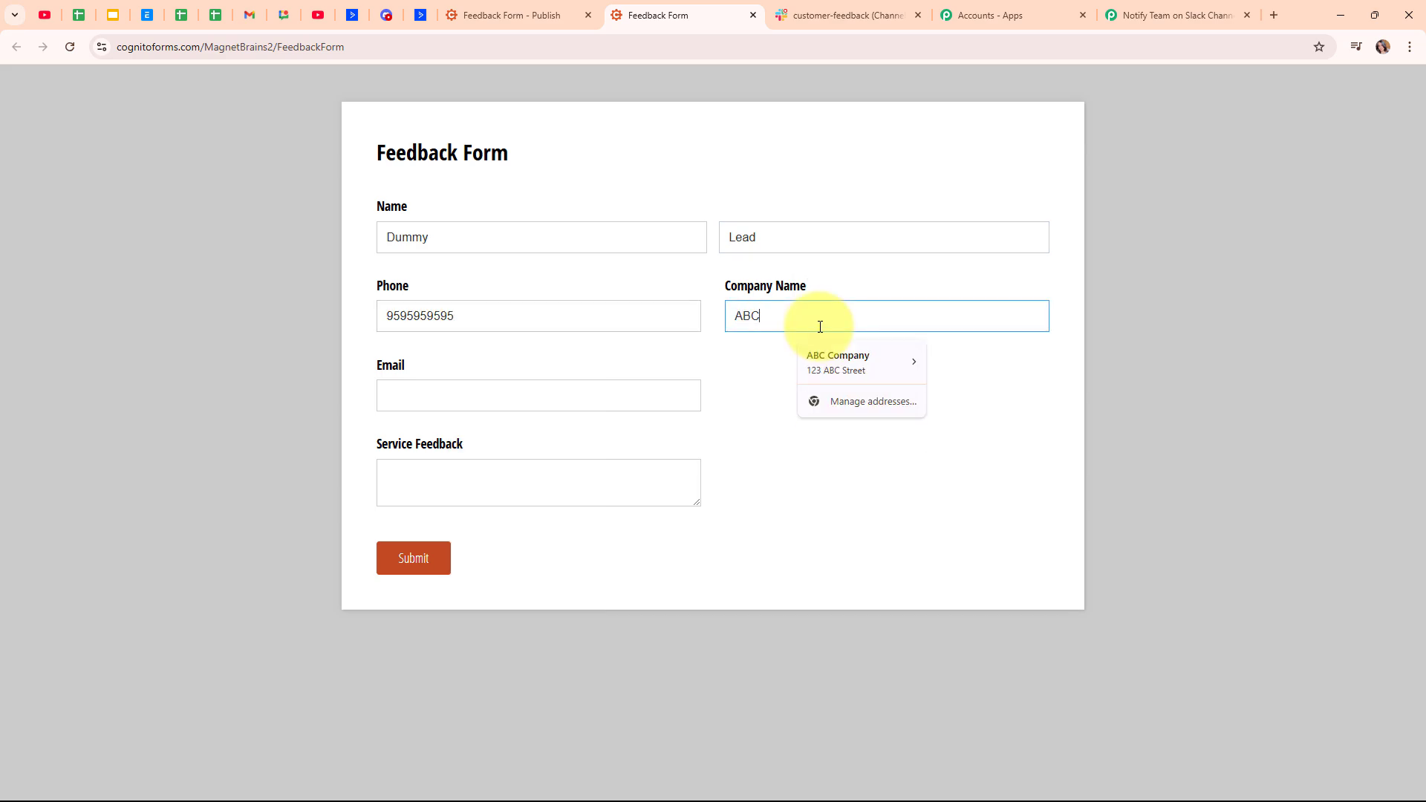
click(837, 362)
click(512, 389)
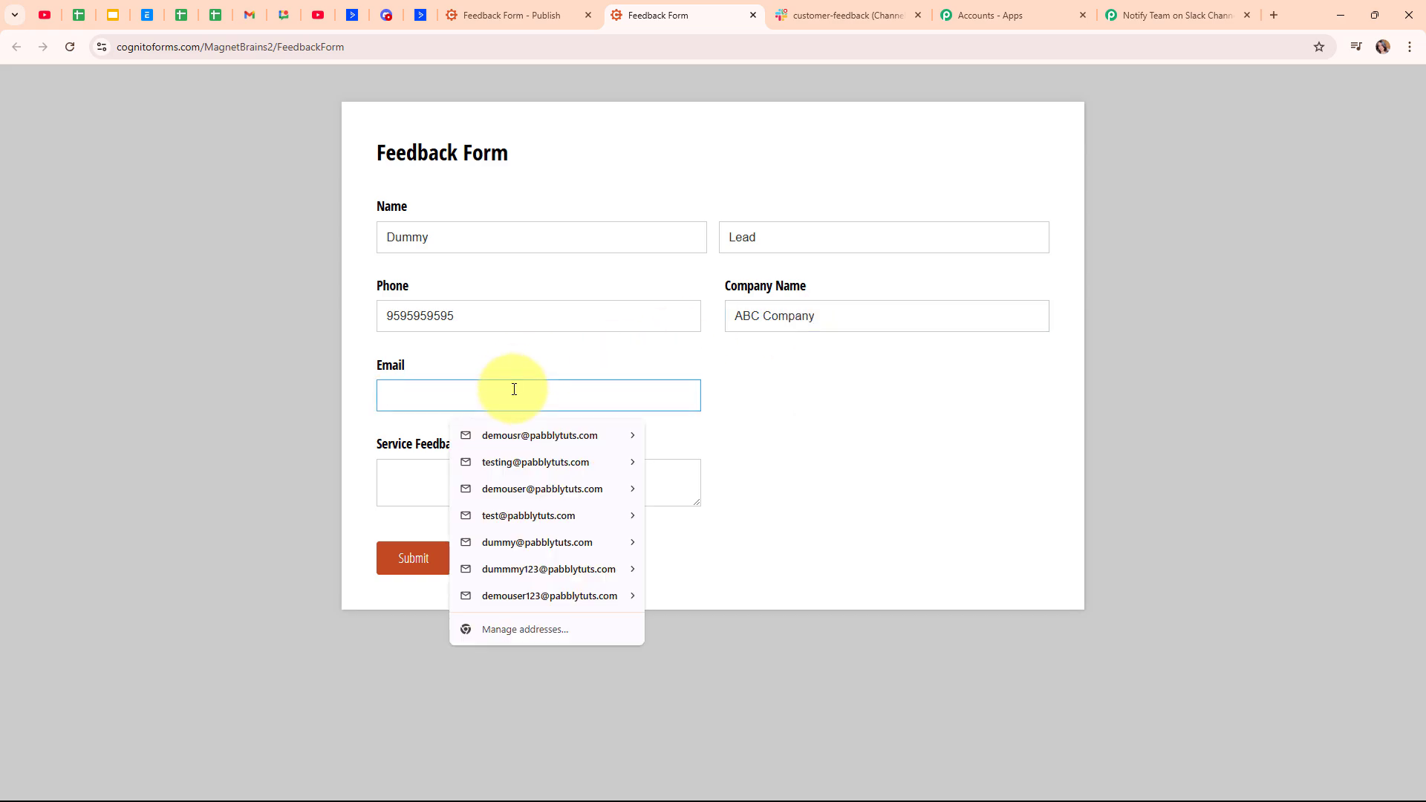
text(dummy@)
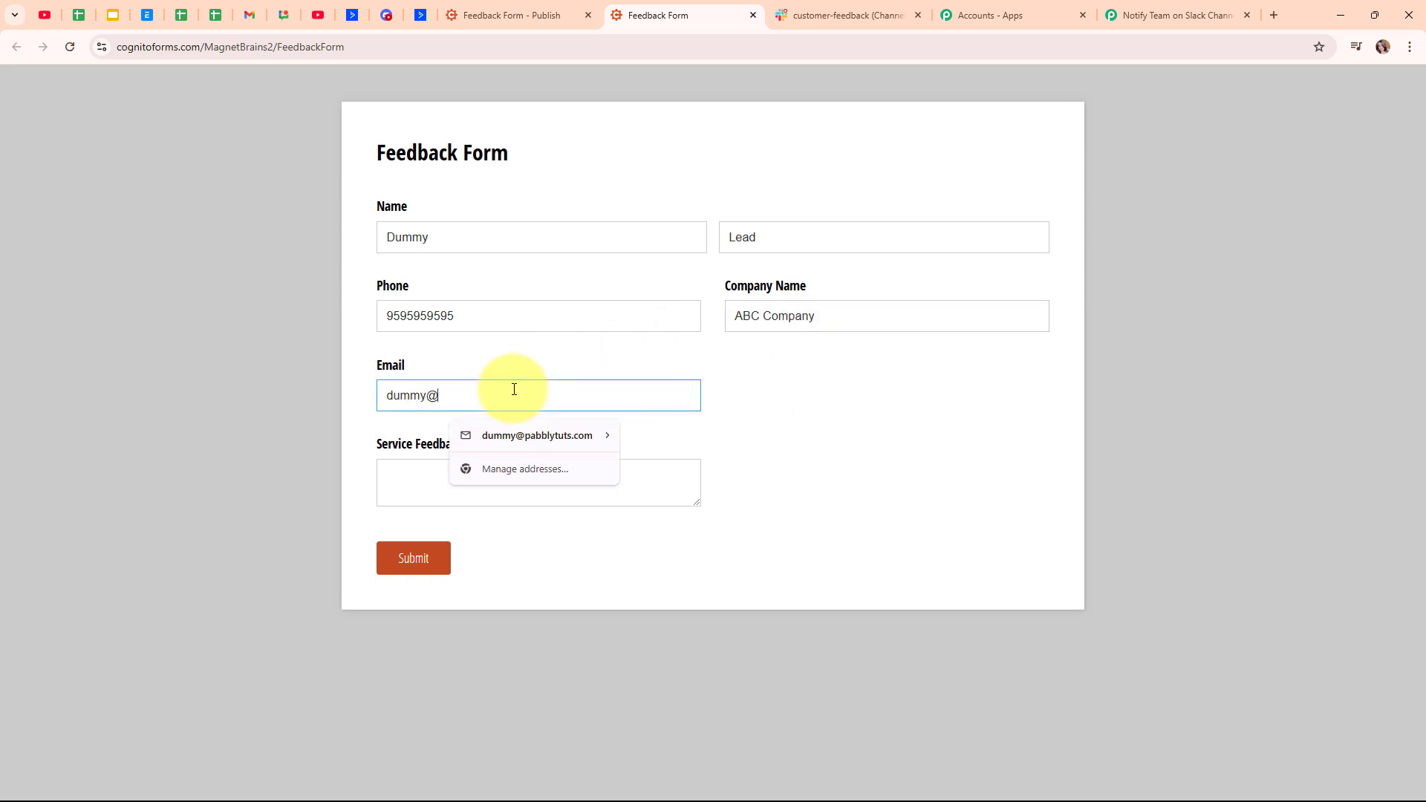
text(pabbl)
click(475, 436)
click(410, 485)
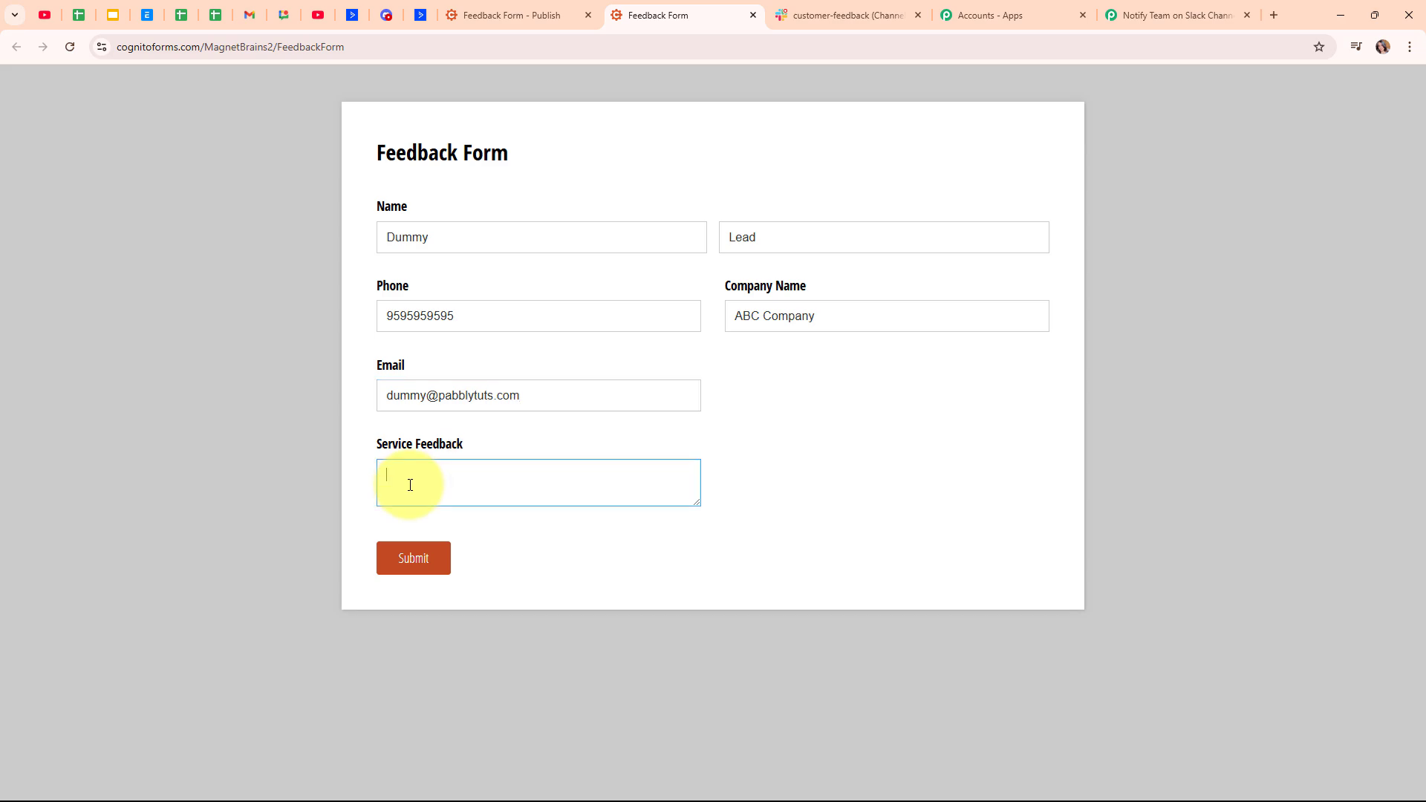
text(Overall Good Experience.)
click(434, 565)
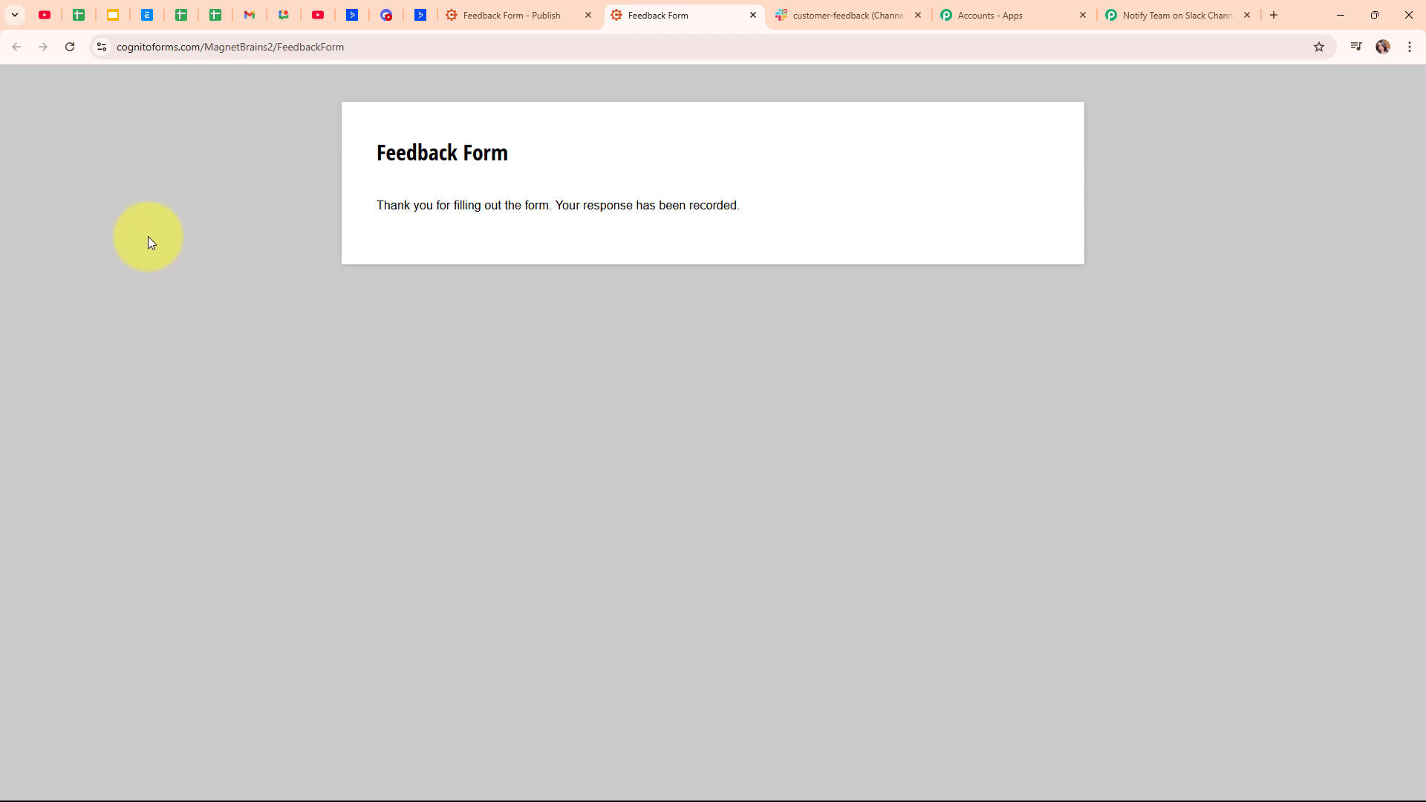
Check the new ABC Company alert in Slack's #customer-feedback, then return to the Pabbly workflow
click(843, 14)
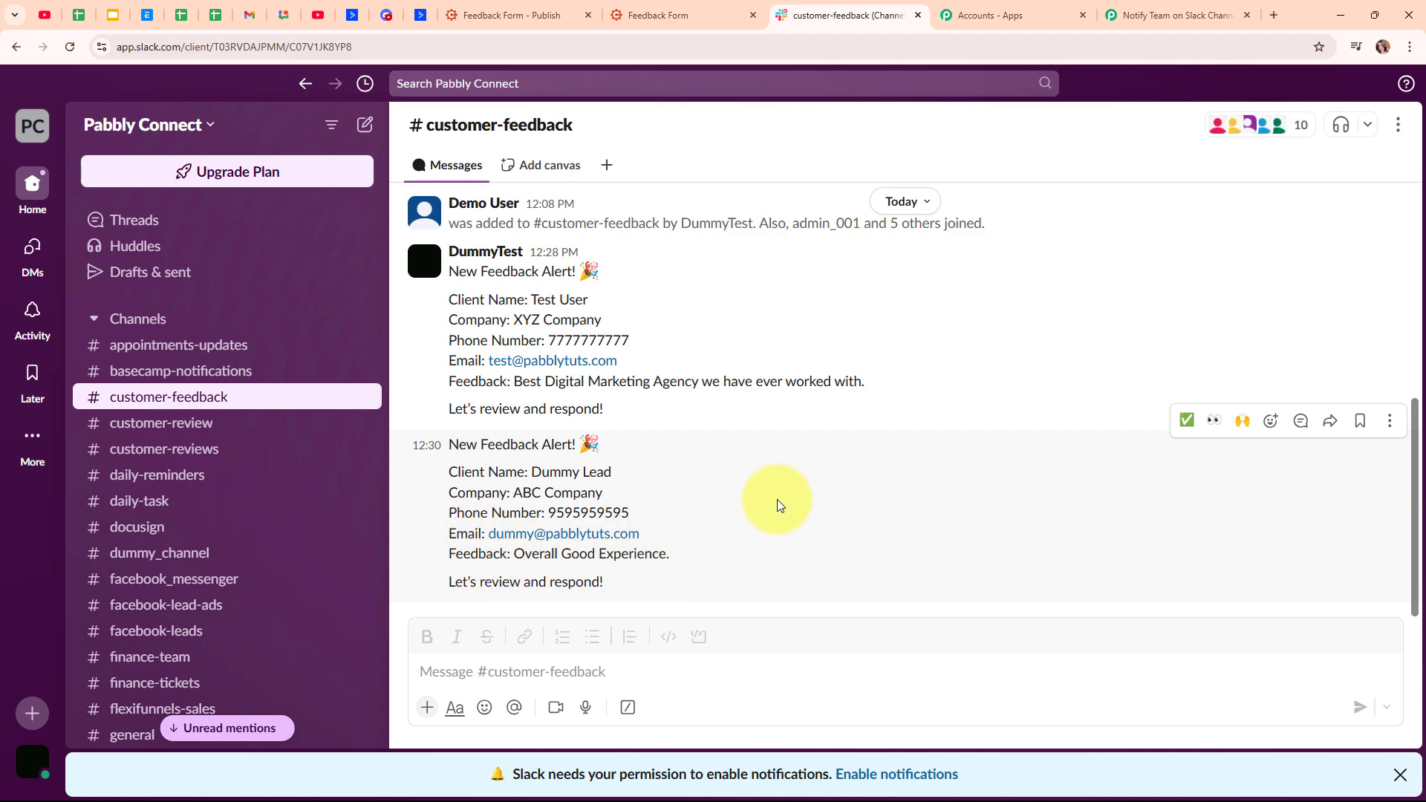
click(1185, 10)
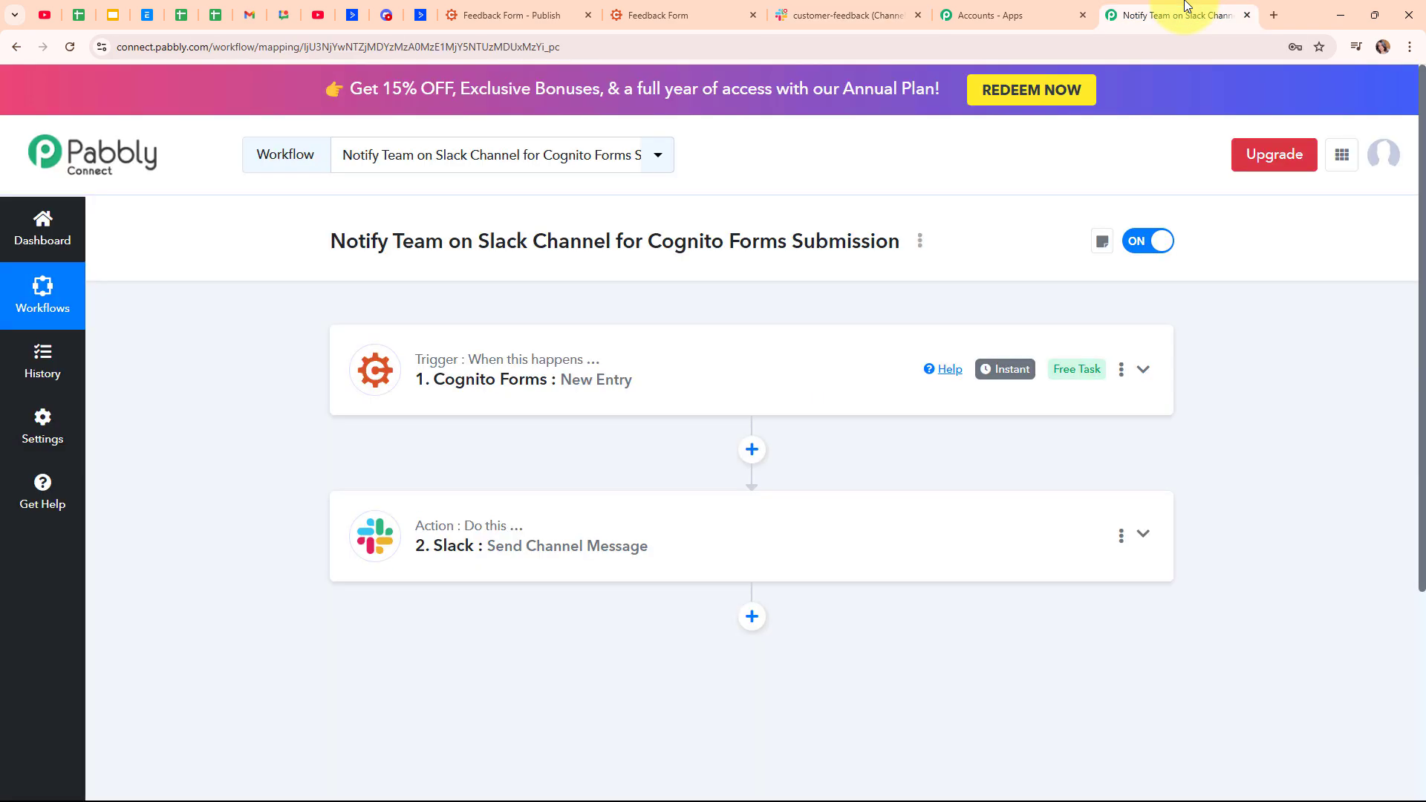